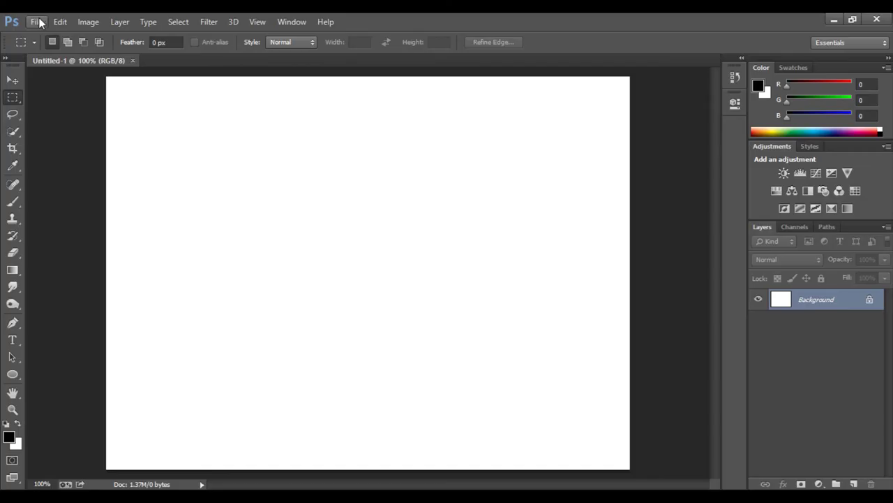
# Open the File menu to begin opening an existing image
pyautogui.click(40, 23)
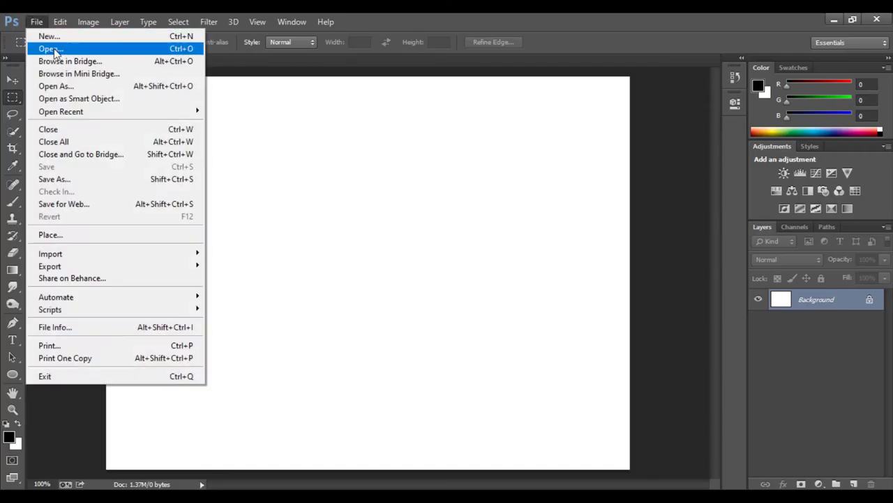
# Open the wall-murals orange-slice image from Downloads and bring the photo-realistic orange slice document forward
pyautogui.click(53, 48)
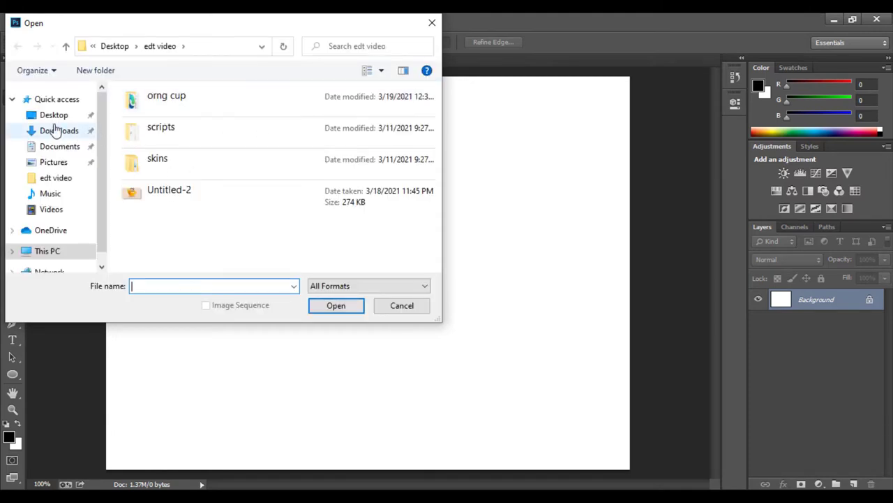
pyautogui.click(53, 136)
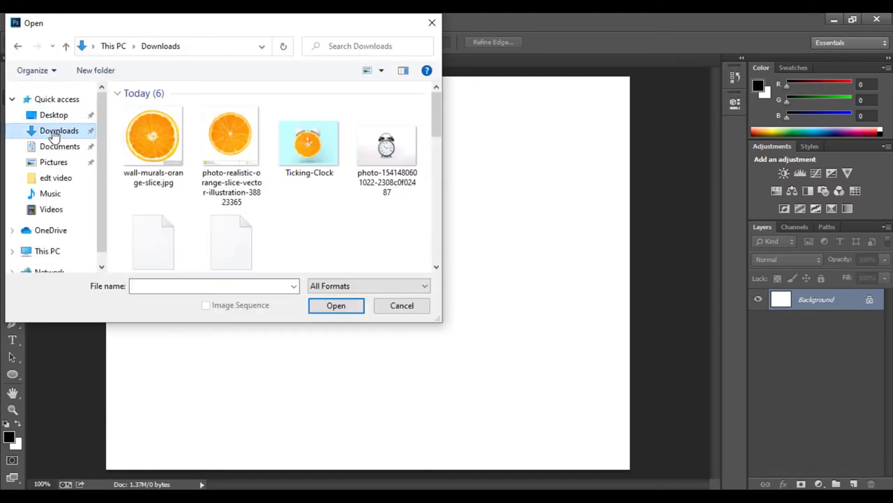
pyautogui.doubleClick(173, 145)
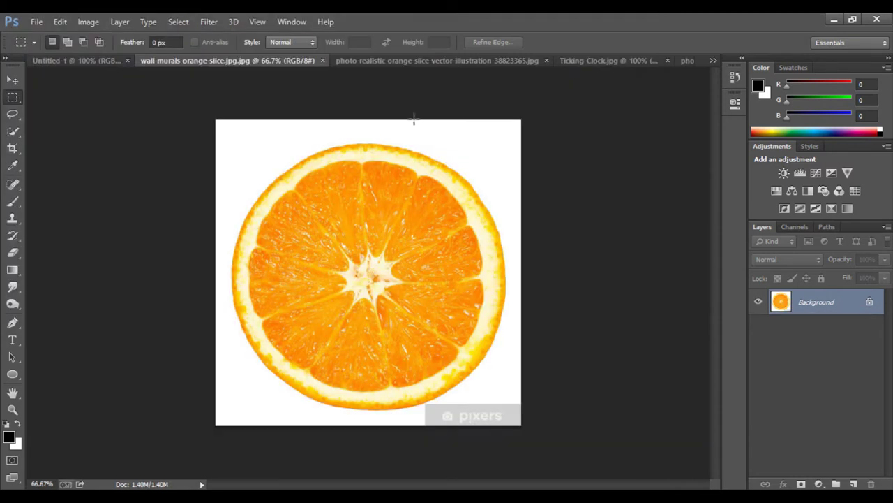
pyautogui.moveTo(429, 61); pyautogui.dragTo(525, 56)
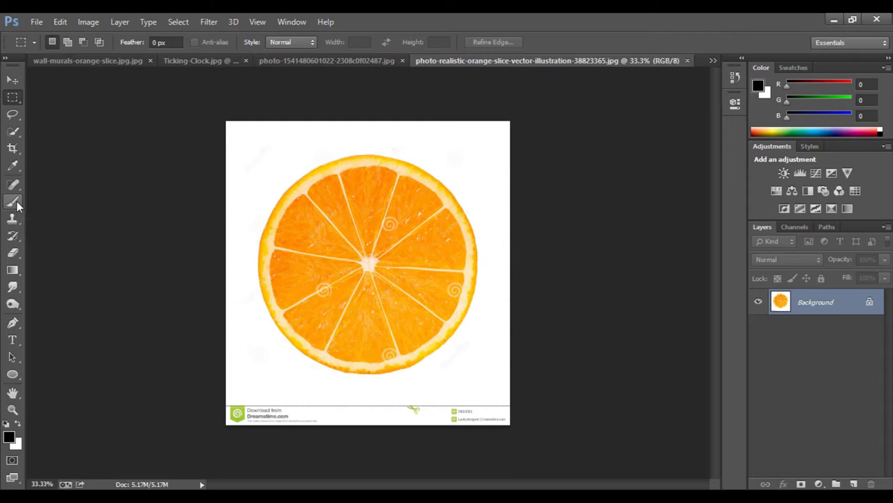
# Zoom to 200% and clone-stamp nearby pulp over the watermark lettering and pale blob
pyautogui.hotkey('ctrl', '+')
pyautogui.hotkey('ctrl', '+')
pyautogui.hotkey('ctrl', '+')
pyautogui.hotkey('ctrl', '+')
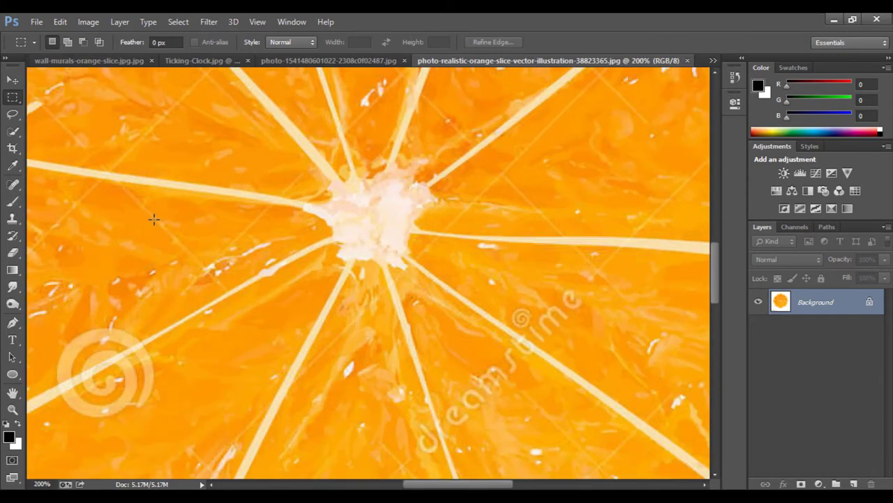
pyautogui.moveTo(154, 219)
pyautogui.mouseDown()
pyautogui.moveTo(346, 321)
pyautogui.moveTo(313, 412)
pyautogui.mouseUp()
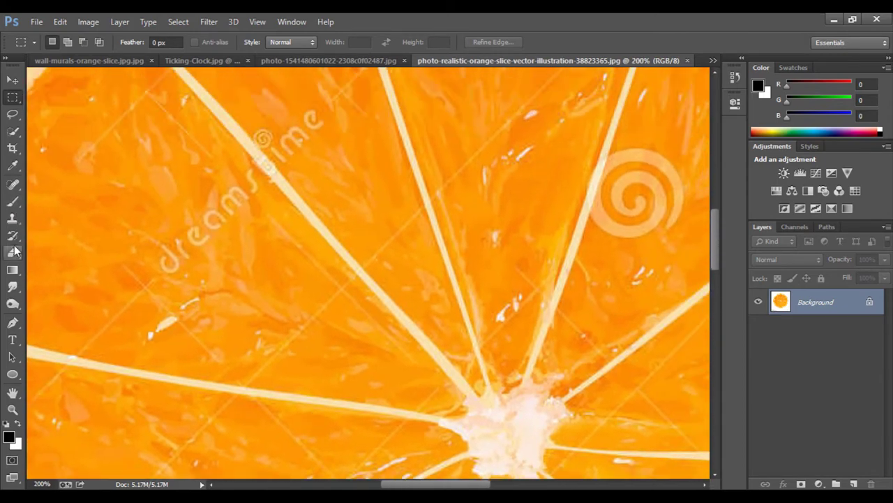
pyautogui.click(13, 218)
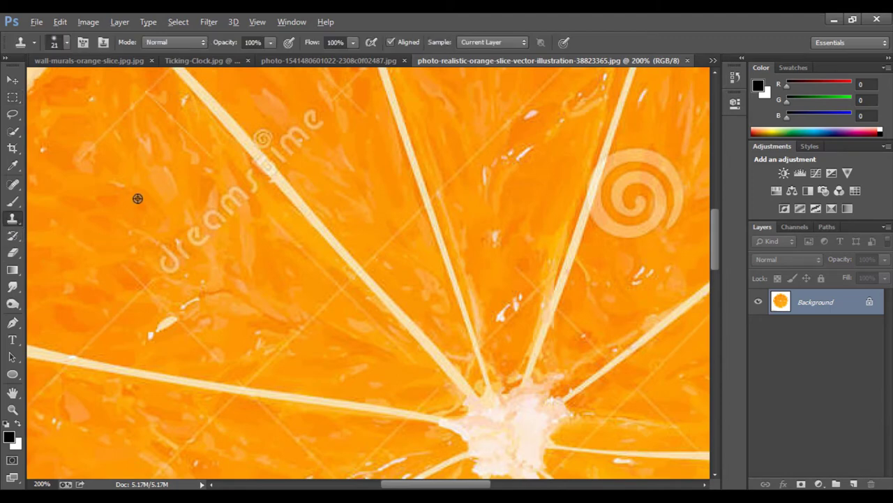
pyautogui.moveTo(199, 256); pyautogui.dragTo(209, 223)
pyautogui.keyDown('alt'); pyautogui.click(140, 220); pyautogui.keyUp('alt')
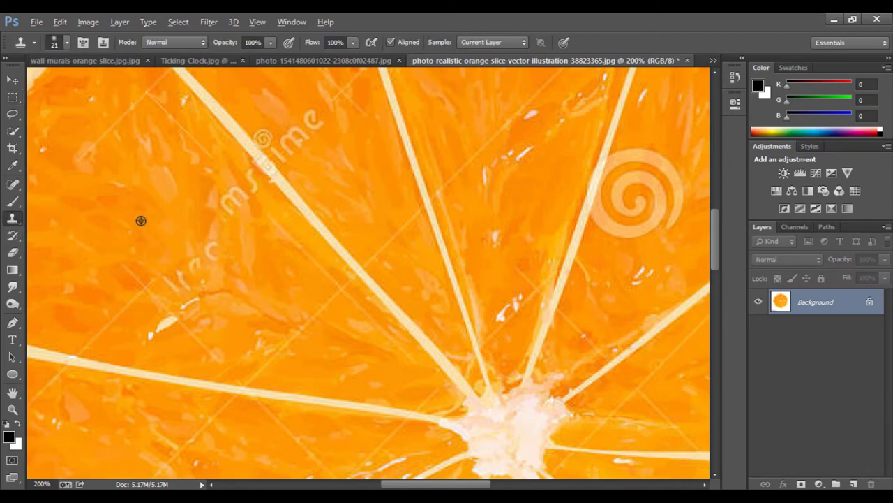
pyautogui.moveTo(184, 269)
pyautogui.mouseDown()
pyautogui.moveTo(240, 179)
pyautogui.moveTo(268, 171)
pyautogui.mouseUp()
pyautogui.moveTo(264, 127)
pyautogui.mouseDown()
pyautogui.moveTo(291, 141)
pyautogui.moveTo(327, 102)
pyautogui.moveTo(285, 149)
pyautogui.mouseUp()
pyautogui.moveTo(62, 152); pyautogui.dragTo(117, 200)
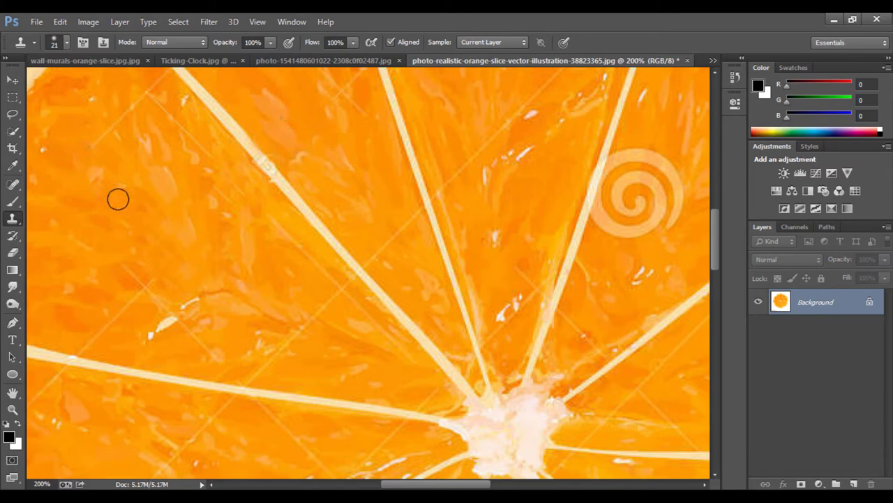
# Clone out the spiral watermarks and the diagonal watermark lettering across the slice
pyautogui.moveTo(433, 259); pyautogui.dragTo(209, 266)
pyautogui.moveTo(439, 158)
pyautogui.mouseDown()
pyautogui.moveTo(471, 153)
pyautogui.moveTo(423, 251)
pyautogui.moveTo(404, 207)
pyautogui.moveTo(409, 153)
pyautogui.mouseUp()
pyautogui.moveTo(373, 273)
pyautogui.mouseDown()
pyautogui.moveTo(425, 248)
pyautogui.moveTo(373, 284)
pyautogui.moveTo(398, 214)
pyautogui.mouseUp()
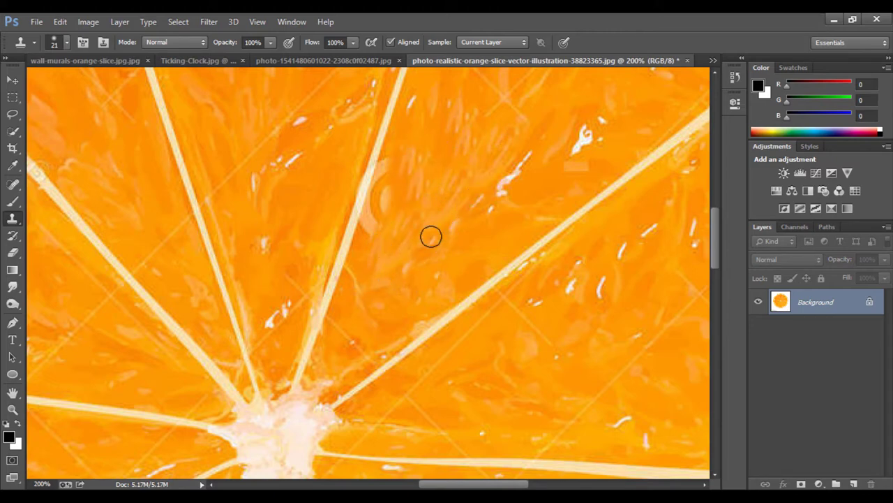
pyautogui.scroll(-3, 433, 234)
pyautogui.moveTo(453, 385); pyautogui.dragTo(431, 381)
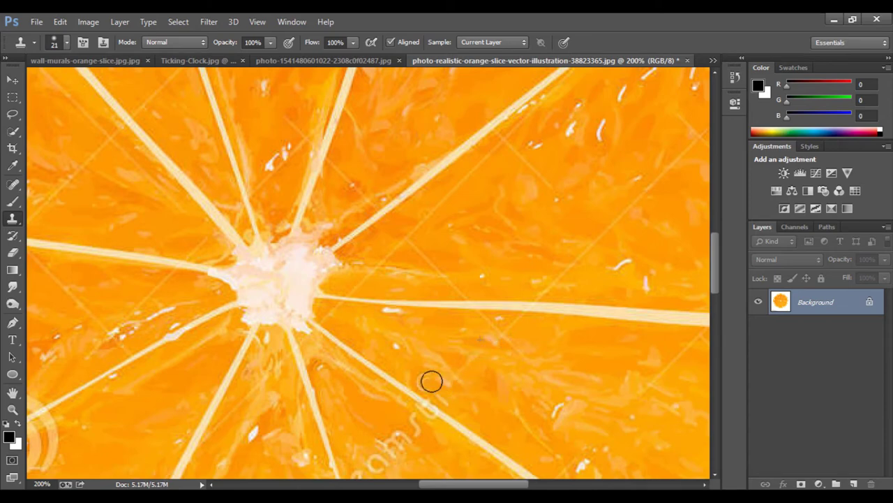
pyautogui.scroll(-2, 419, 342)
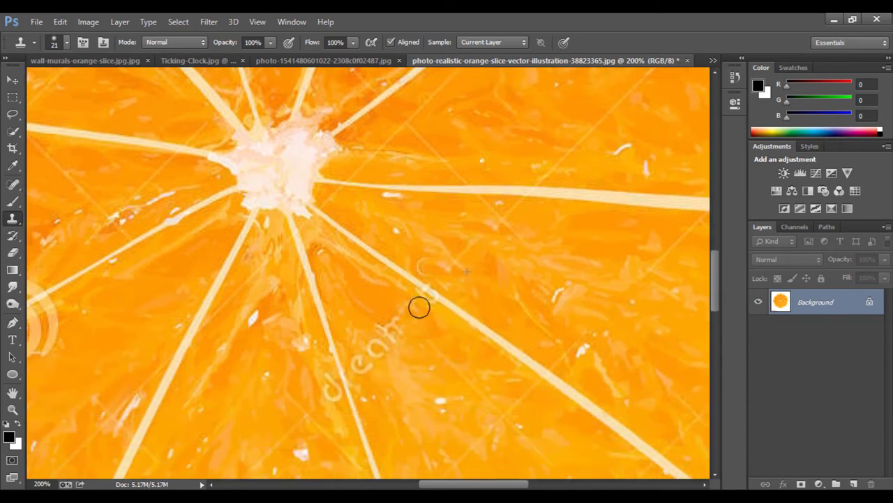
pyautogui.moveTo(389, 312)
pyautogui.mouseDown()
pyautogui.moveTo(377, 314)
pyautogui.moveTo(395, 352)
pyautogui.mouseUp()
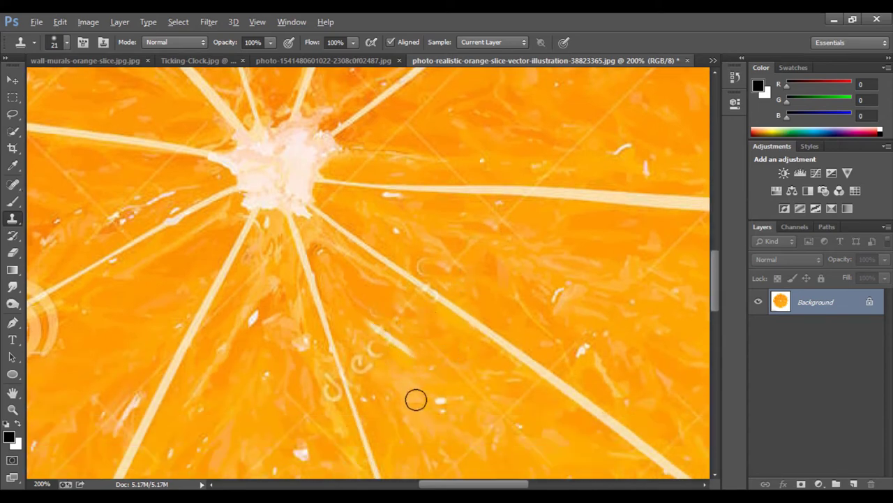
pyautogui.moveTo(416, 399)
pyautogui.mouseDown()
pyautogui.moveTo(403, 344)
pyautogui.moveTo(361, 337)
pyautogui.moveTo(375, 361)
pyautogui.moveTo(330, 420)
pyautogui.moveTo(442, 323)
pyautogui.moveTo(573, 261)
pyautogui.moveTo(426, 170)
pyautogui.moveTo(503, 66)
pyautogui.mouseUp()
# Resample clean texture to paint out the watermark letters on the rind, then zoom out
pyautogui.moveTo(366, 304); pyautogui.dragTo(333, 345)
pyautogui.keyDown('alt'); pyautogui.click(319, 389); pyautogui.keyUp('alt')
pyautogui.moveTo(300, 376)
pyautogui.mouseDown()
pyautogui.moveTo(280, 385)
pyautogui.moveTo(231, 333)
pyautogui.moveTo(282, 404)
pyautogui.moveTo(368, 393)
pyautogui.moveTo(290, 287)
pyautogui.moveTo(361, 349)
pyautogui.moveTo(528, 305)
pyautogui.moveTo(624, 221)
pyautogui.moveTo(622, 179)
pyautogui.moveTo(642, 214)
pyautogui.moveTo(632, 209)
pyautogui.mouseUp()
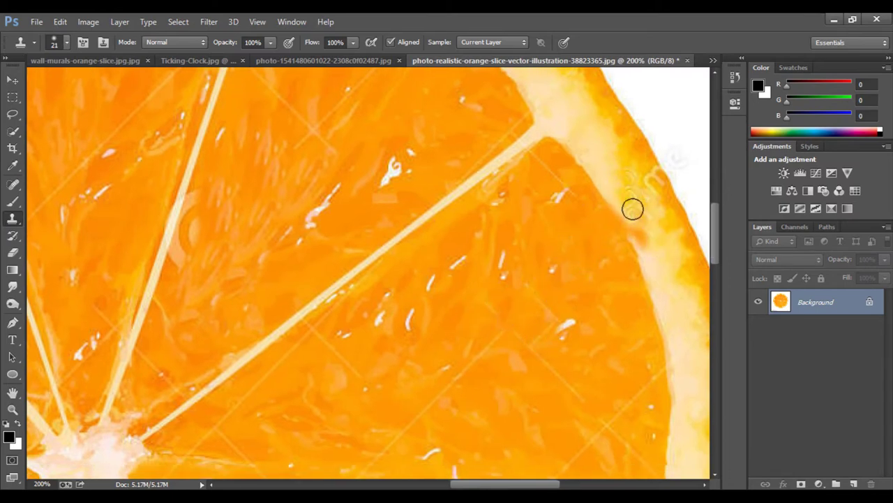
pyautogui.moveTo(604, 170)
pyautogui.mouseDown()
pyautogui.moveTo(629, 205)
pyautogui.moveTo(628, 168)
pyautogui.moveTo(640, 216)
pyautogui.moveTo(652, 214)
pyautogui.mouseUp()
pyautogui.hscroll(-5, 559, 235)
pyautogui.scroll(5, 650, 363)
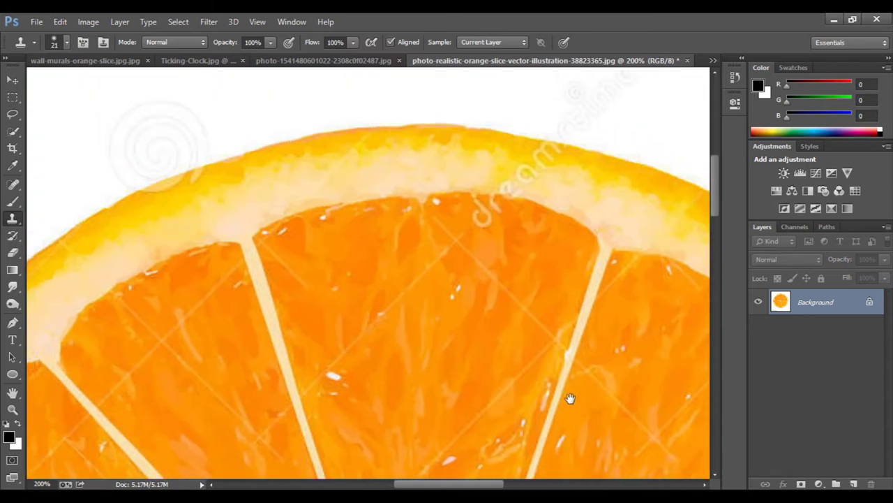
pyautogui.keyDown('alt'); pyautogui.click(479, 253); pyautogui.keyUp('alt')
pyautogui.moveTo(481, 213); pyautogui.dragTo(499, 218)
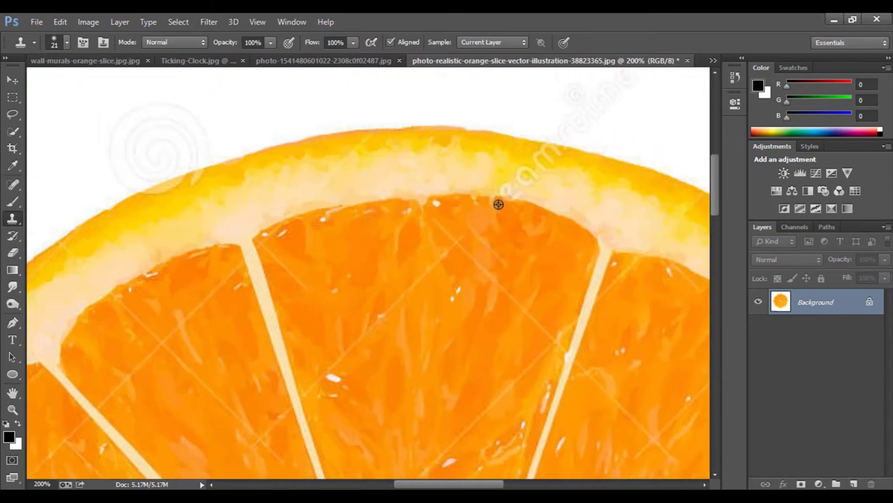
pyautogui.moveTo(480, 250)
pyautogui.mouseDown()
pyautogui.moveTo(470, 242)
pyautogui.moveTo(484, 244)
pyautogui.moveTo(496, 209)
pyautogui.moveTo(489, 164)
pyautogui.moveTo(534, 167)
pyautogui.moveTo(549, 156)
pyautogui.mouseUp()
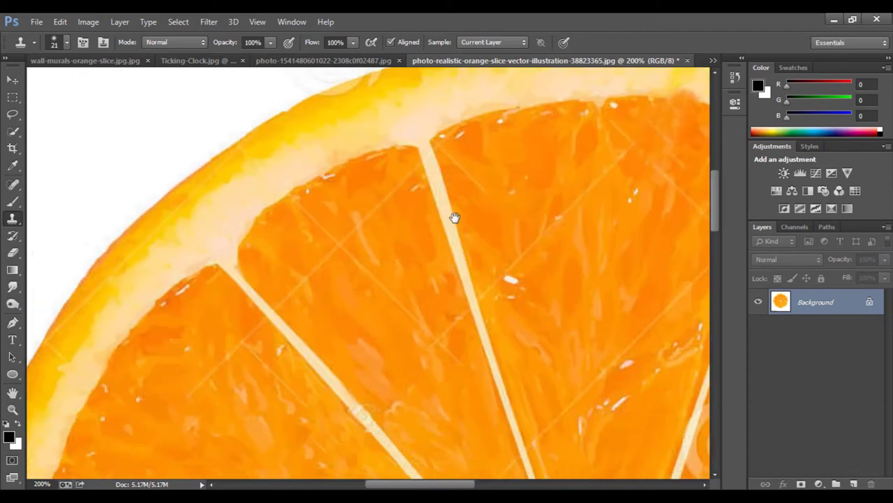
pyautogui.hotkey('ctrl', '-')
pyautogui.hotkey('ctrl', '-')
pyautogui.hotkey('ctrl', '-')
# Clone clean pulp over the last spiral watermarks near the slice dividers
pyautogui.scroll(-2, 489, 244)
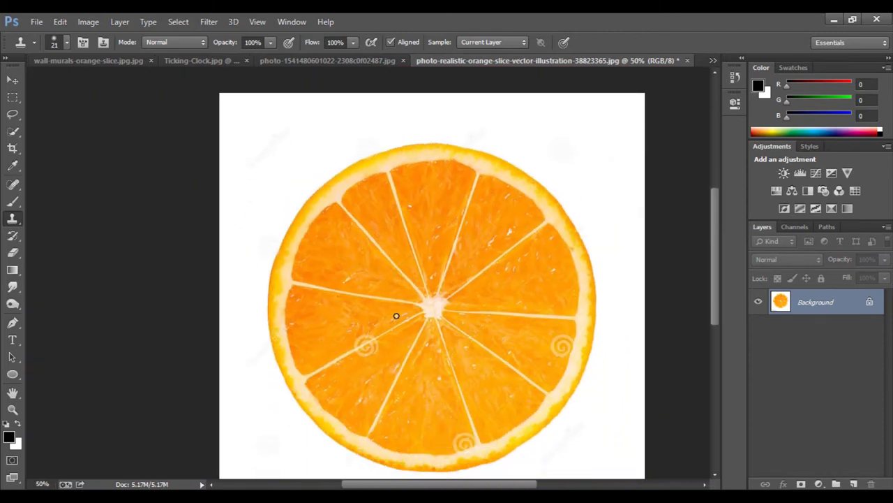
pyautogui.scroll(-1, 395, 313)
pyautogui.moveTo(435, 343); pyautogui.dragTo(427, 342)
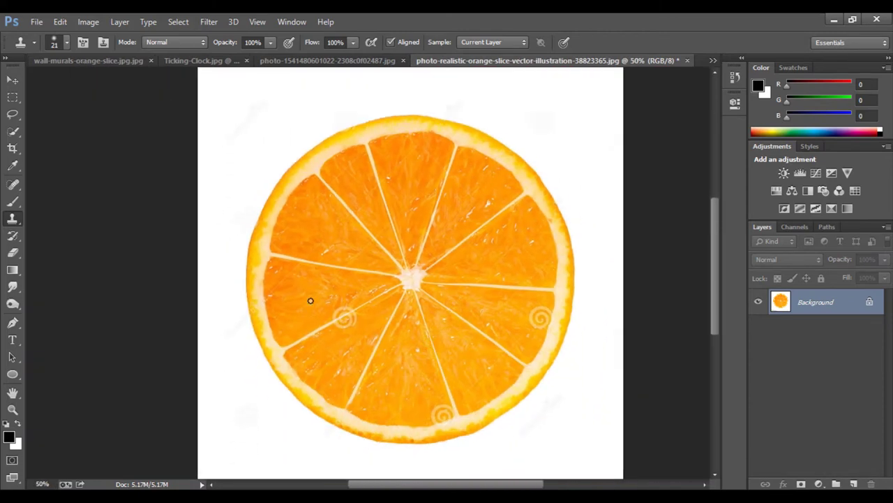
pyautogui.keyDown('alt'); pyautogui.click(332, 348); pyautogui.keyUp('alt')
pyautogui.moveTo(343, 314); pyautogui.dragTo(334, 323)
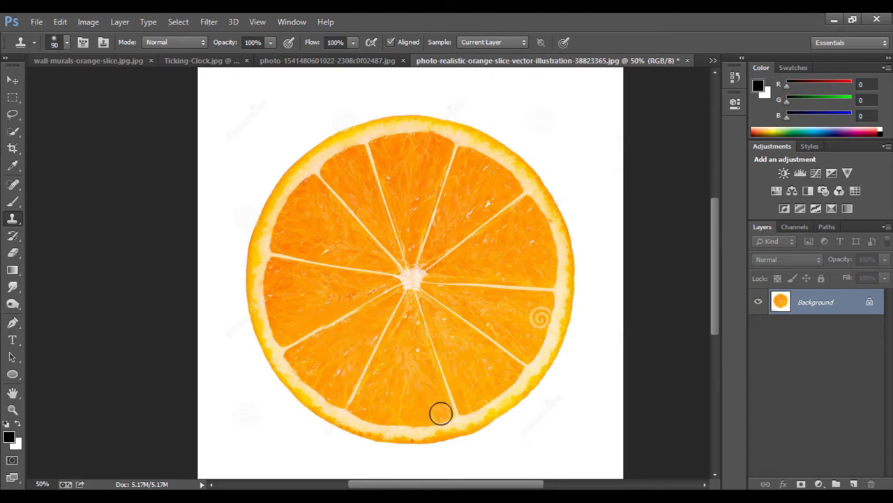
pyautogui.click(540, 317)
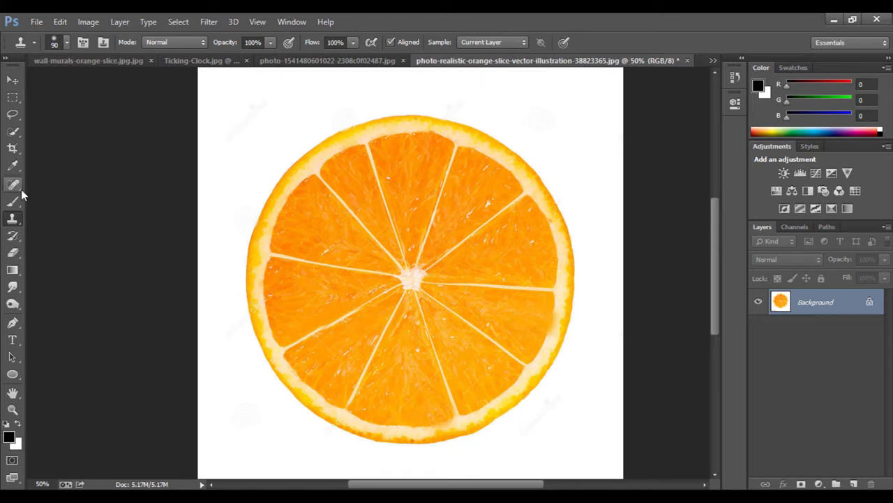
# Check the alarm clock photo, return to the orange slice, and choose the Elliptical Marquee tool
pyautogui.click(12, 80)
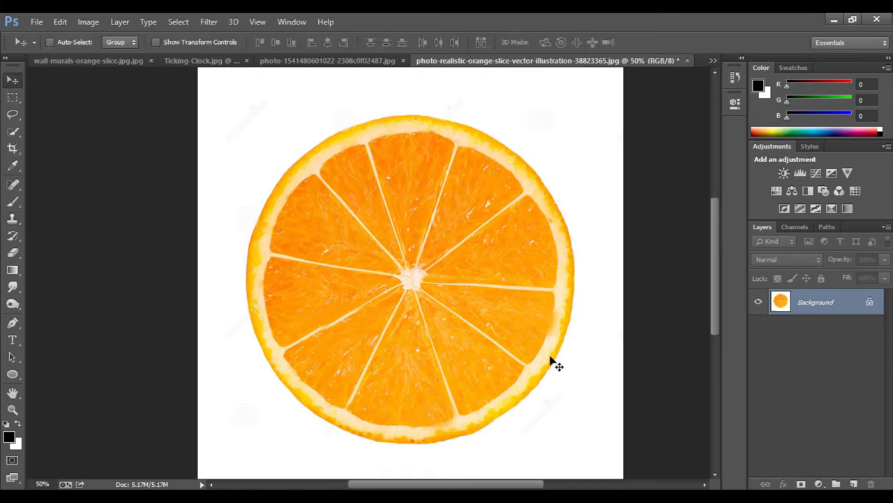
pyautogui.click(377, 61)
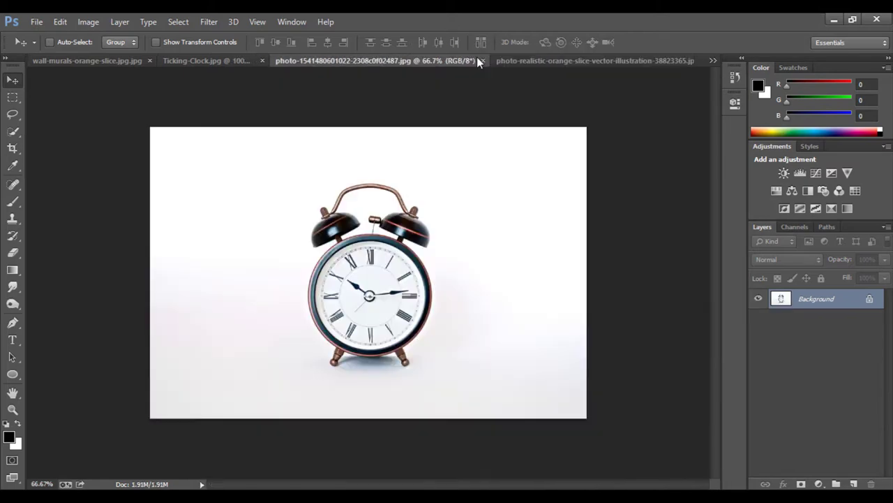
pyautogui.click(516, 64)
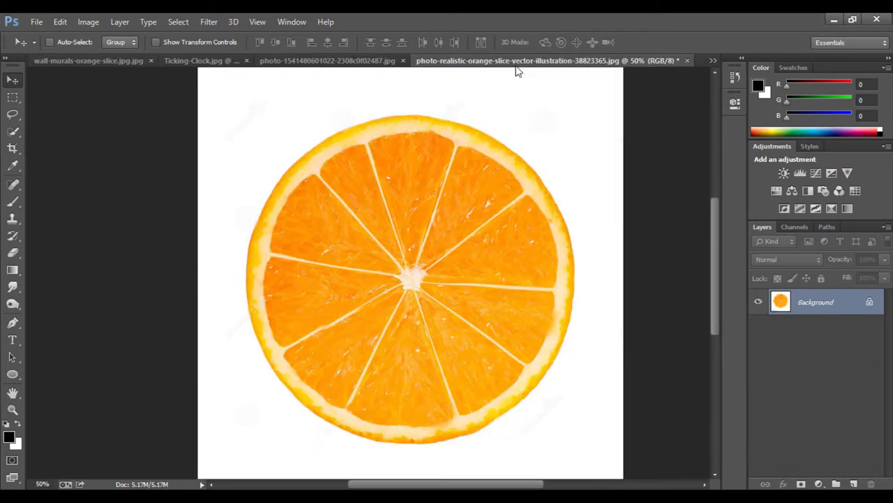
pyautogui.rightClick(14, 99)
pyautogui.click(38, 110)
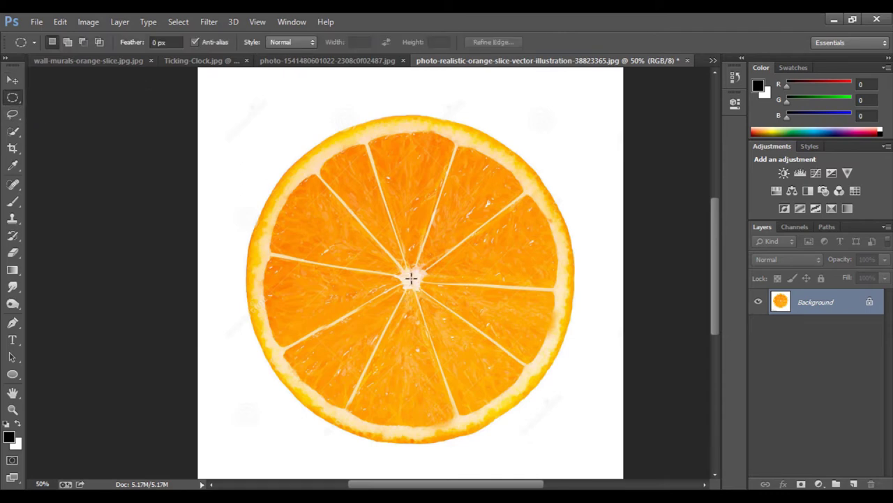
# Try a circular selection on the orange, deselect it, and pick the Magic Eraser at tolerance 50
pyautogui.moveTo(411, 278)
pyautogui.mouseDown()
pyautogui.moveTo(552, 467)
pyautogui.moveTo(546, 381)
pyautogui.mouseUp()
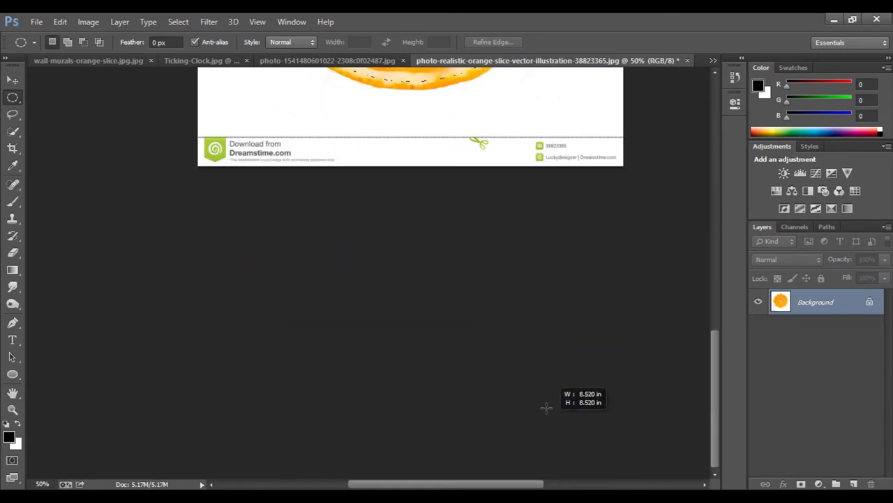
pyautogui.scroll(2, 546, 380)
pyautogui.scroll(2, 546, 377)
pyautogui.scroll(3, 548, 374)
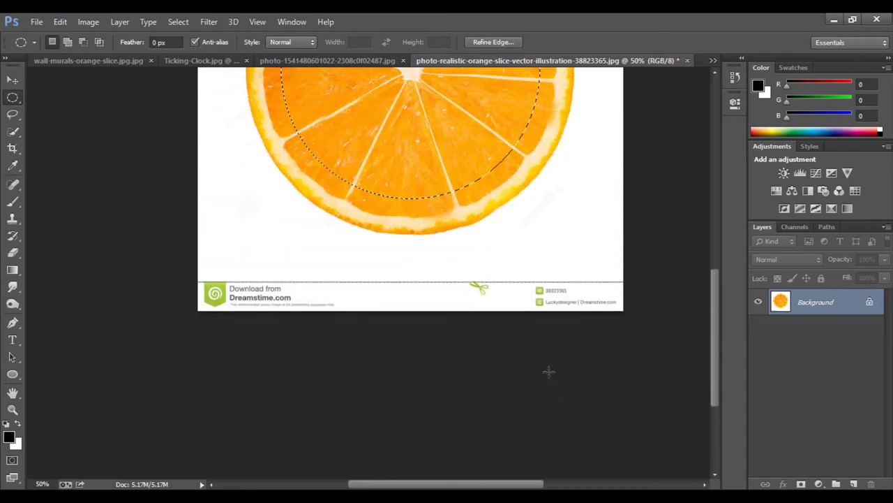
pyautogui.scroll(3, 549, 372)
pyautogui.hotkey('ctrl', 'd')
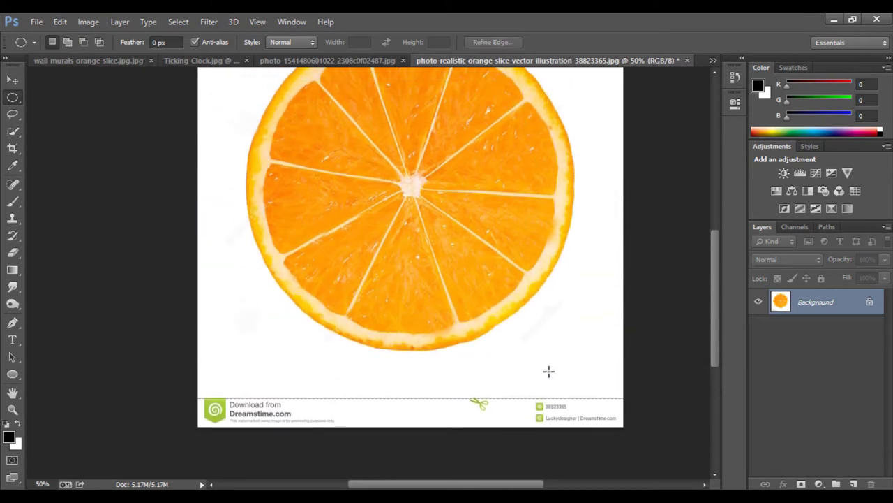
pyautogui.hotkey('ctrl', '-')
pyautogui.moveTo(12, 253); pyautogui.dragTo(70, 271)
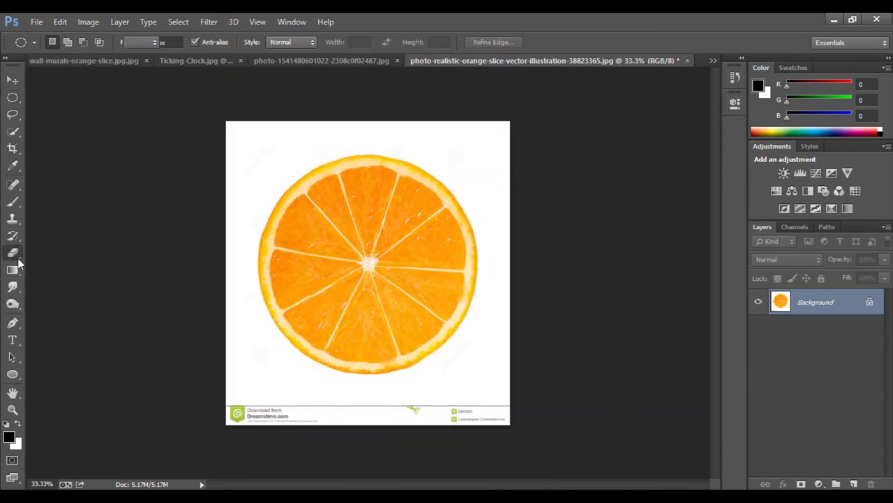
# Erase the white background and watermark footer, then nudge the orange slightly lower
pyautogui.click(256, 177)
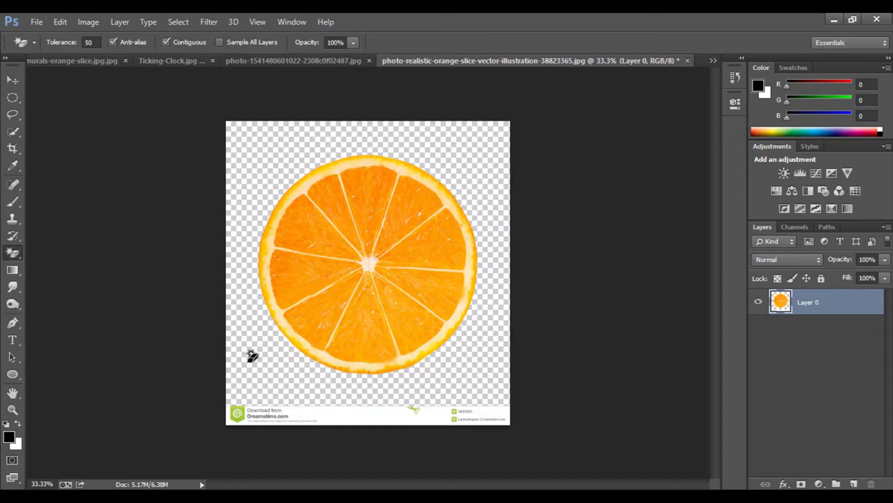
pyautogui.click(327, 415)
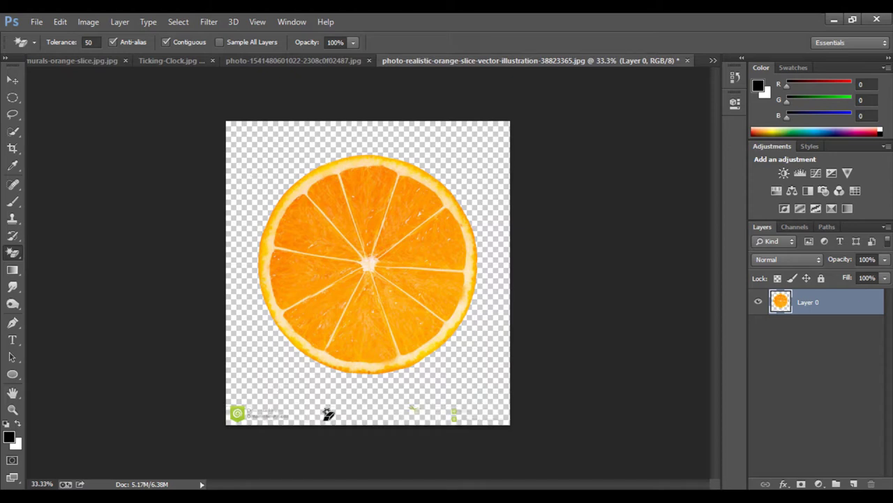
pyautogui.click(12, 252)
pyautogui.click(70, 249)
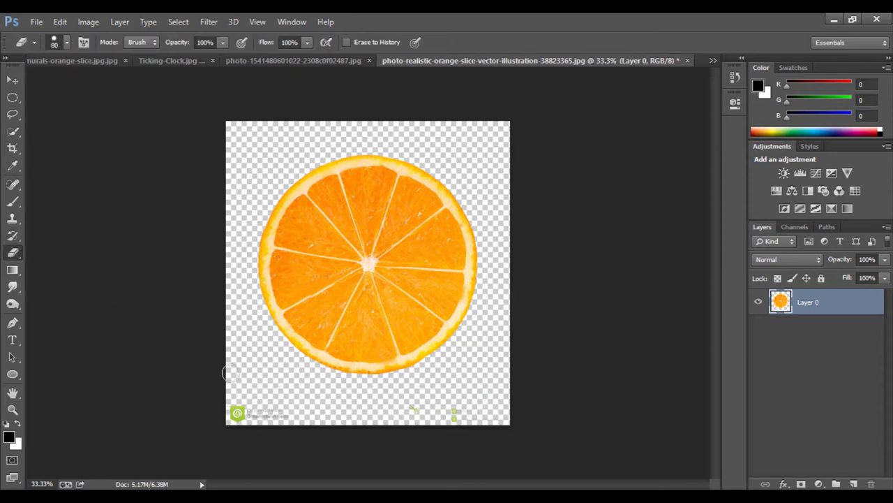
pyautogui.press(']')
pyautogui.press(']')
pyautogui.press(']')
pyautogui.moveTo(240, 412); pyautogui.dragTo(368, 413)
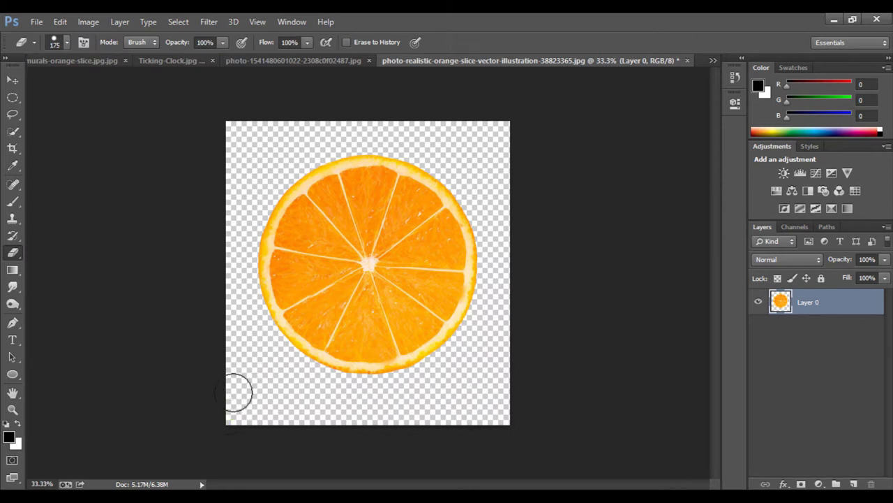
pyautogui.click(10, 82)
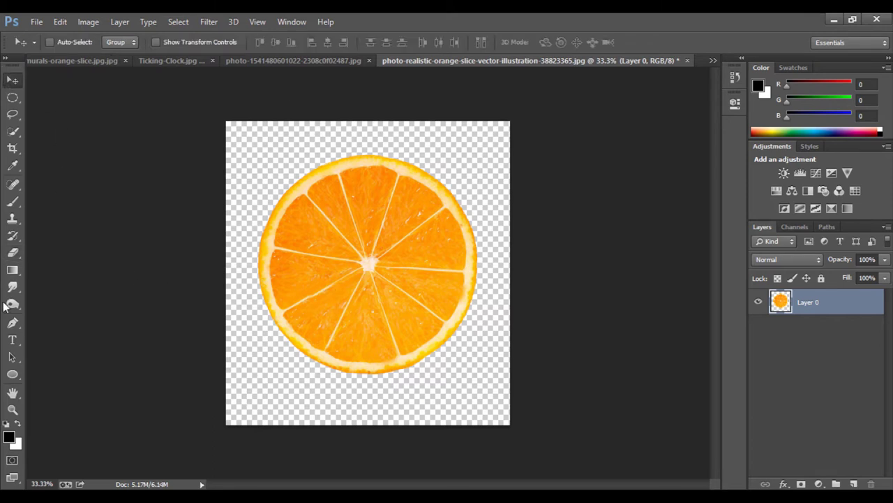
pyautogui.moveTo(377, 251); pyautogui.dragTo(377, 254)
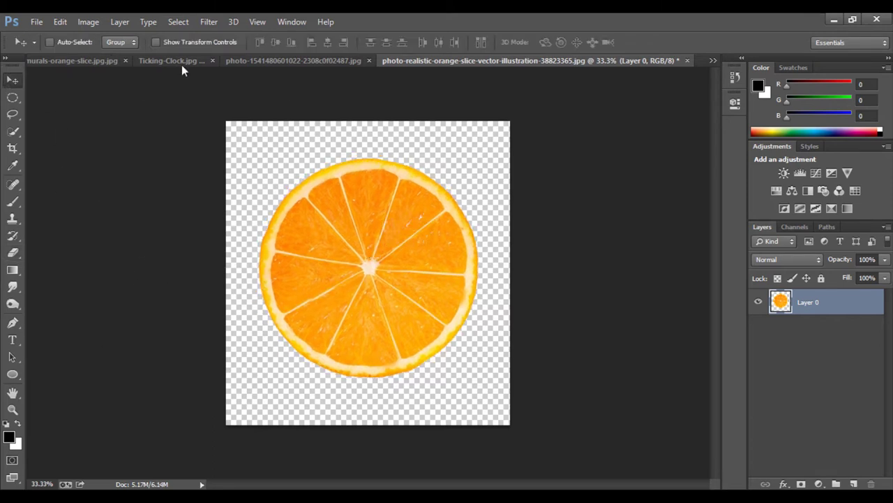
# Circle-select the orange slice and drag it onto the alarm clock photo
pyautogui.click(12, 97)
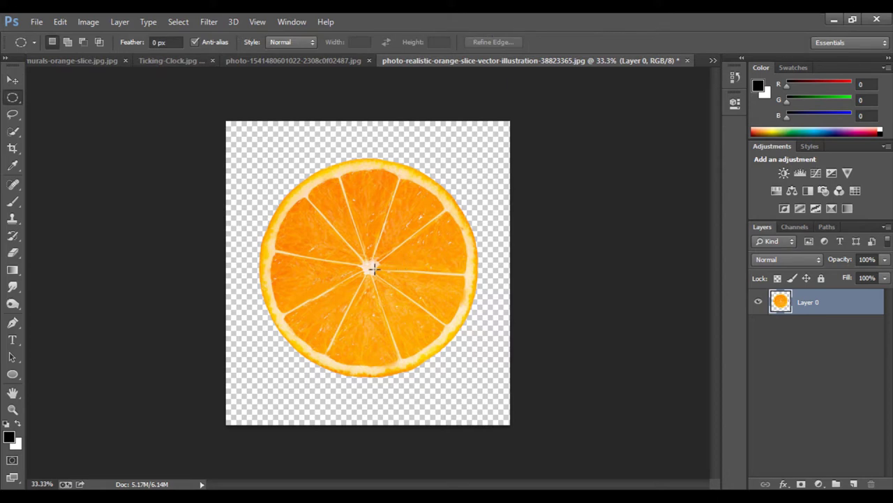
pyautogui.moveTo(373, 272); pyautogui.dragTo(485, 449)
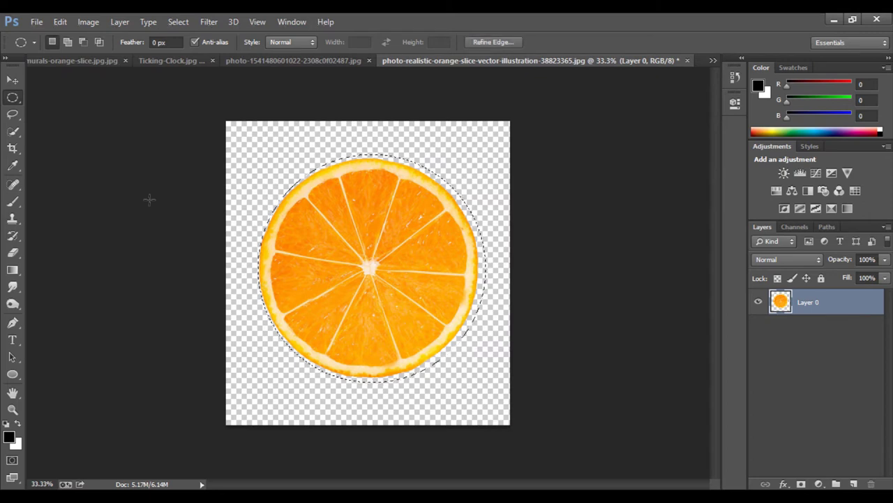
pyautogui.click(12, 79)
pyautogui.moveTo(370, 265)
pyautogui.mouseDown()
pyautogui.moveTo(411, 233)
pyautogui.moveTo(353, 63)
pyautogui.moveTo(404, 273)
pyautogui.moveTo(370, 290)
pyautogui.mouseUp()
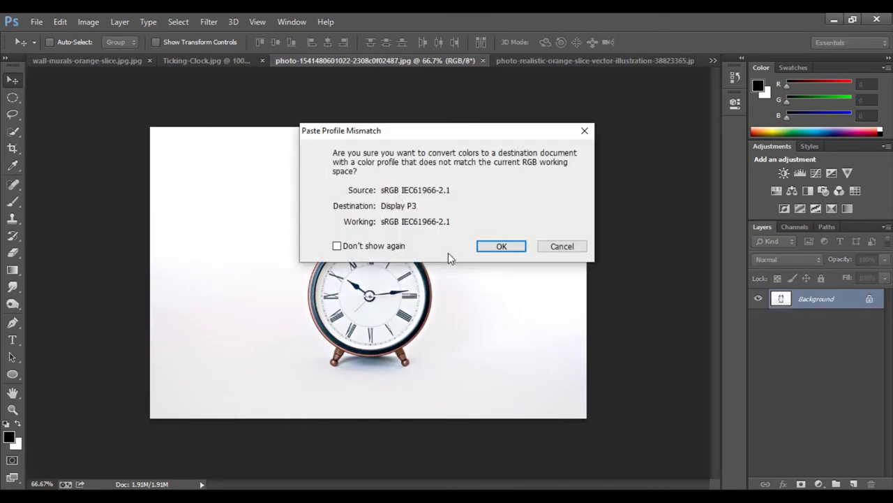
# Accept the profile conversion, then shrink and semi-transparently place the orange over the clock face
pyautogui.click(488, 249)
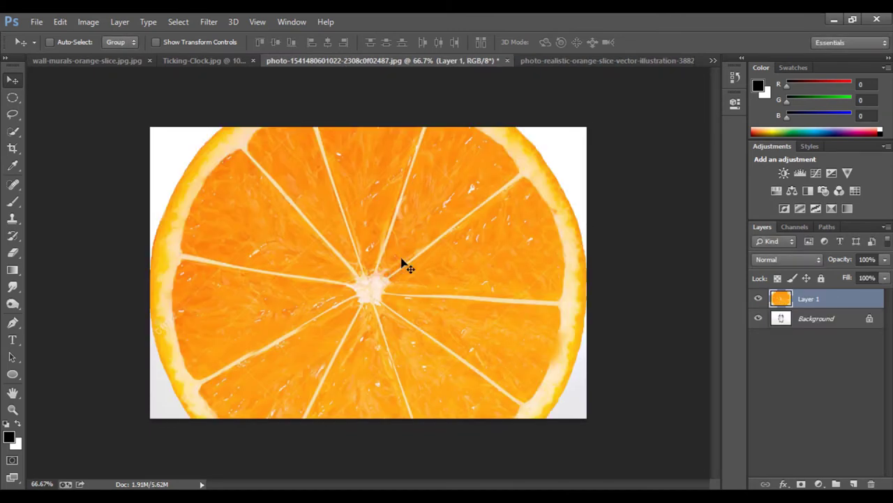
pyautogui.hotkey('ctrl', 't')
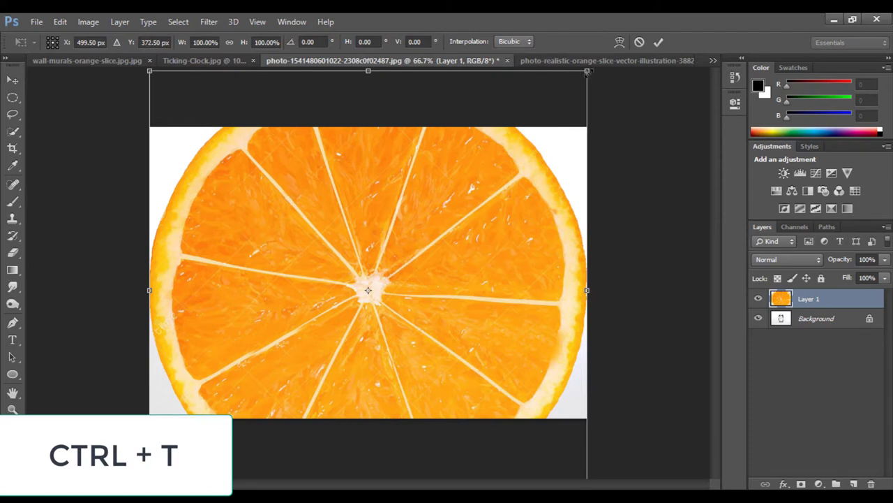
pyautogui.moveTo(587, 71); pyautogui.dragTo(435, 257)
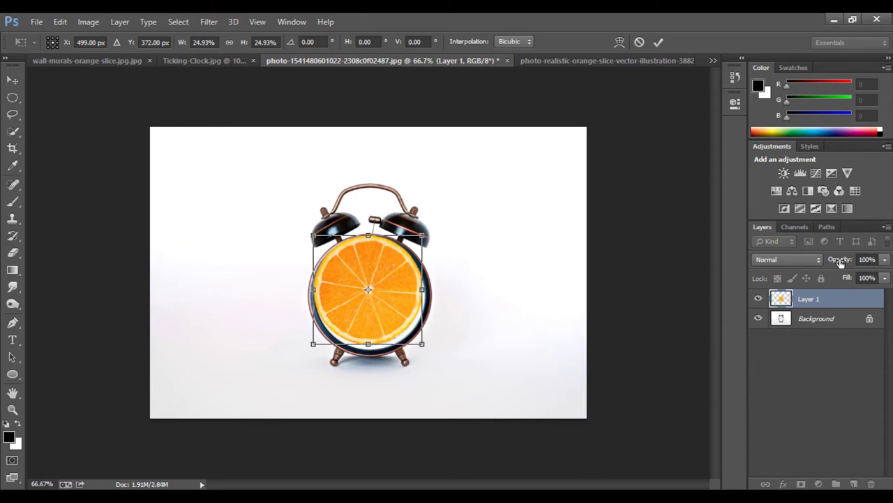
pyautogui.moveTo(841, 260); pyautogui.dragTo(805, 263)
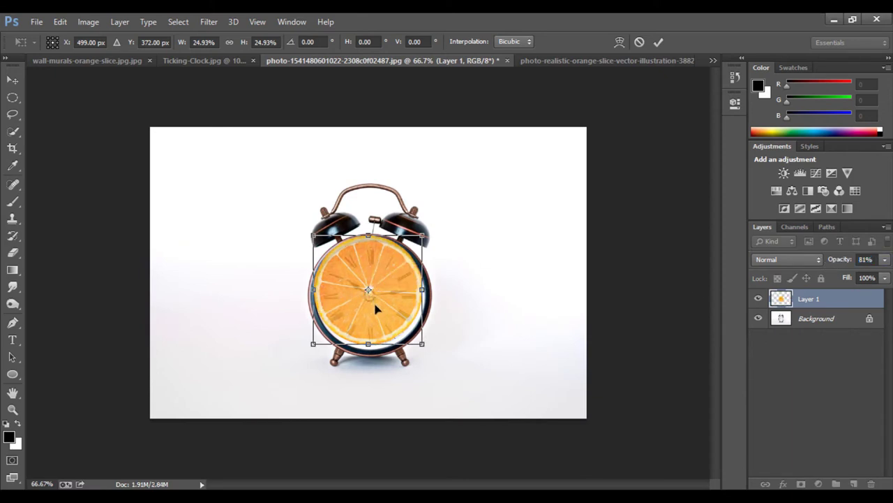
pyautogui.moveTo(367, 295); pyautogui.dragTo(376, 307)
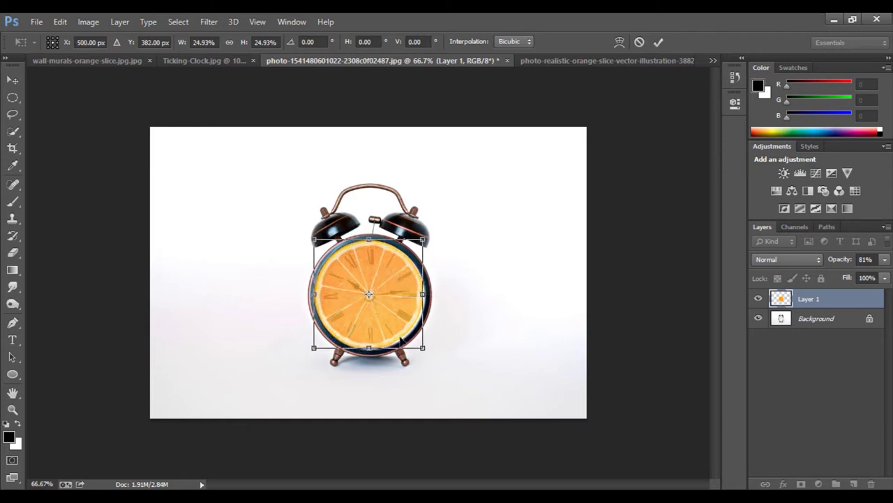
pyautogui.moveTo(422, 348); pyautogui.dragTo(428, 354)
# Centre the orange on the clock face, restore 100% opacity, and apply the transform
pyautogui.moveTo(394, 316); pyautogui.dragTo(393, 316)
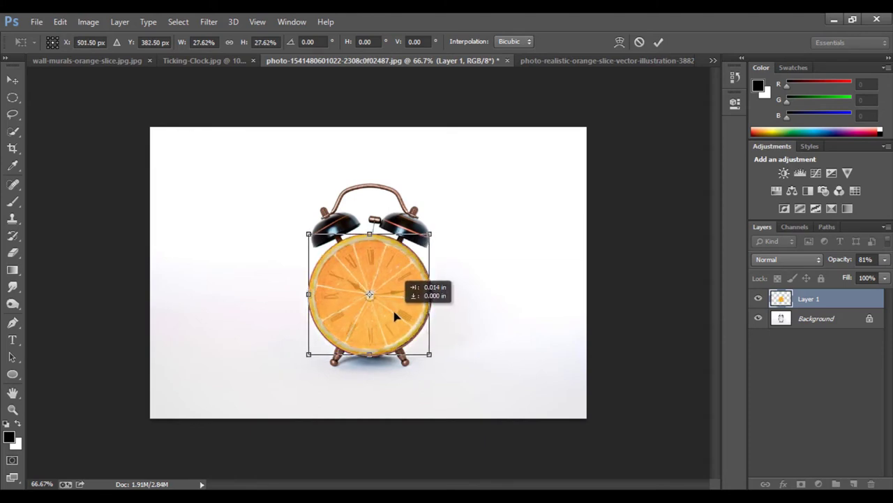
pyautogui.moveTo(393, 316); pyautogui.dragTo(395, 317)
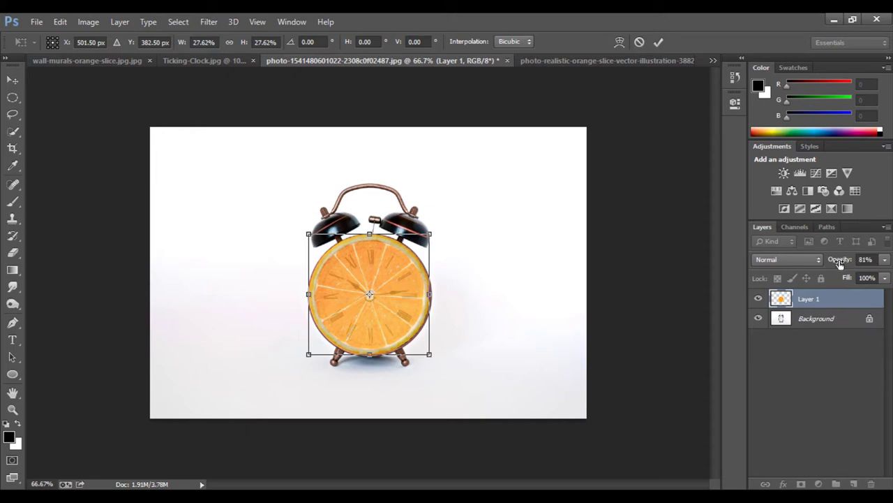
pyautogui.moveTo(840, 262); pyautogui.dragTo(869, 263)
pyautogui.moveTo(864, 267); pyautogui.dragTo(878, 274)
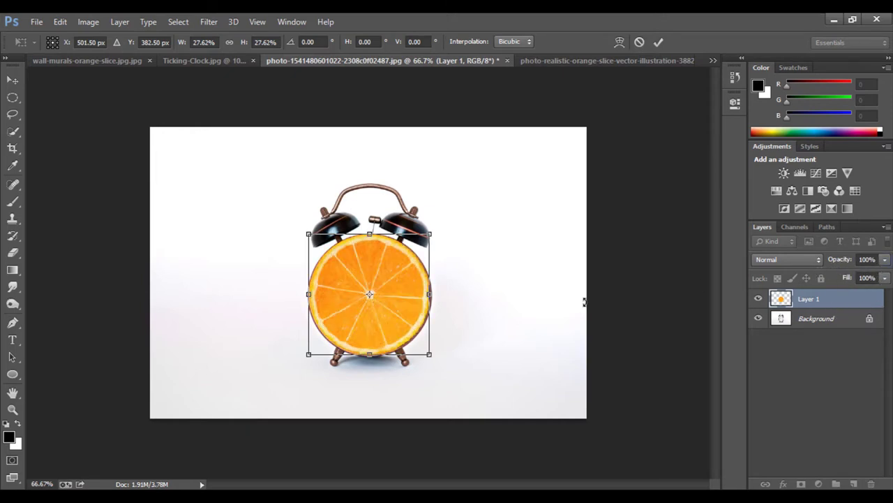
pyautogui.press('Return')
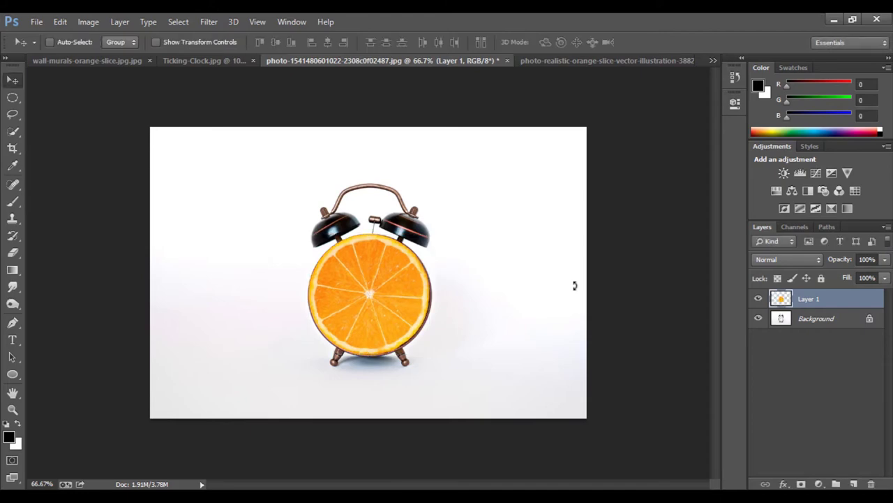
# Zoom in to inspect the orange's edges on the clock, then zoom back out
pyautogui.hotkey('ctrl', '+')
pyautogui.hotkey('ctrl', '+')
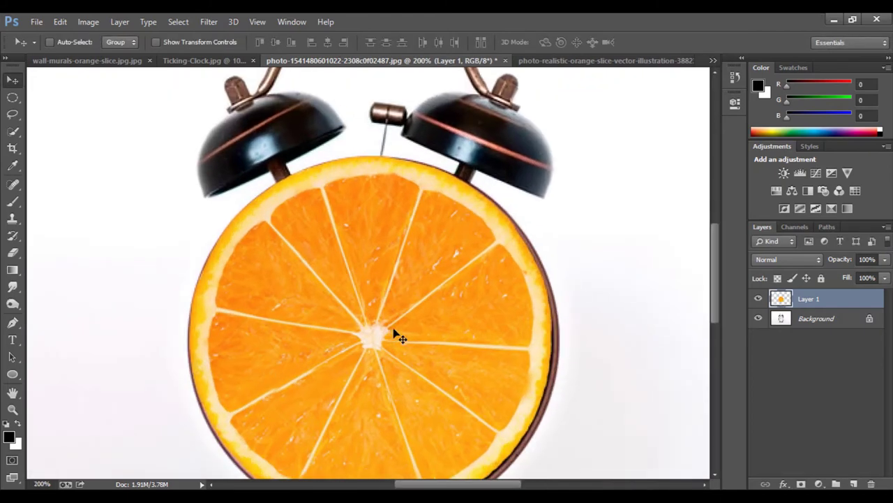
pyautogui.scroll(-1, 435, 320)
pyautogui.scroll(-1, 435, 320)
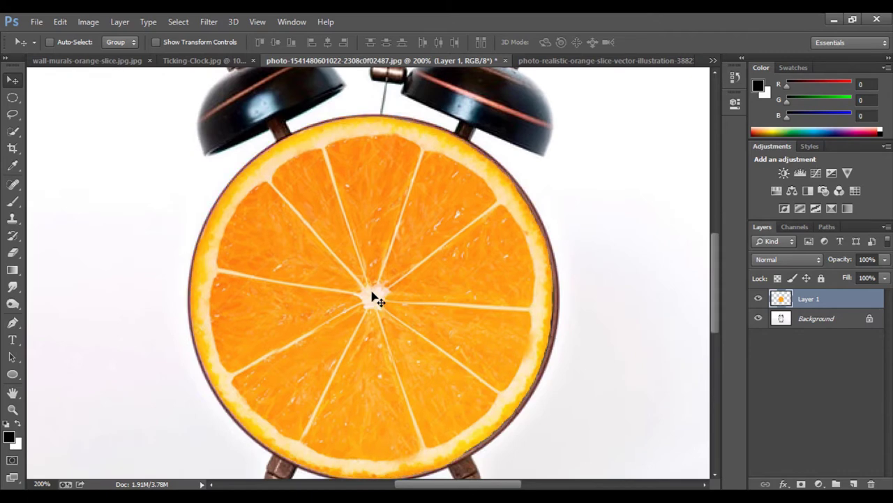
pyautogui.scroll(-1, 601, 323)
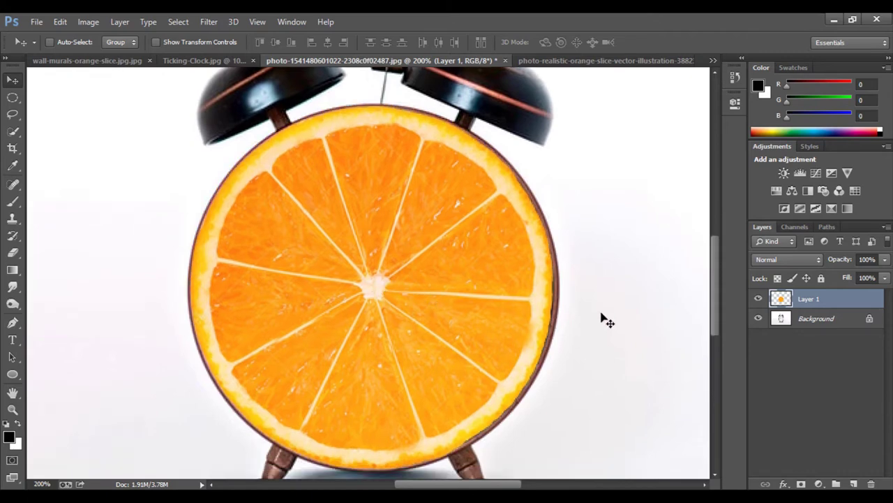
pyautogui.scroll(-2, 604, 318)
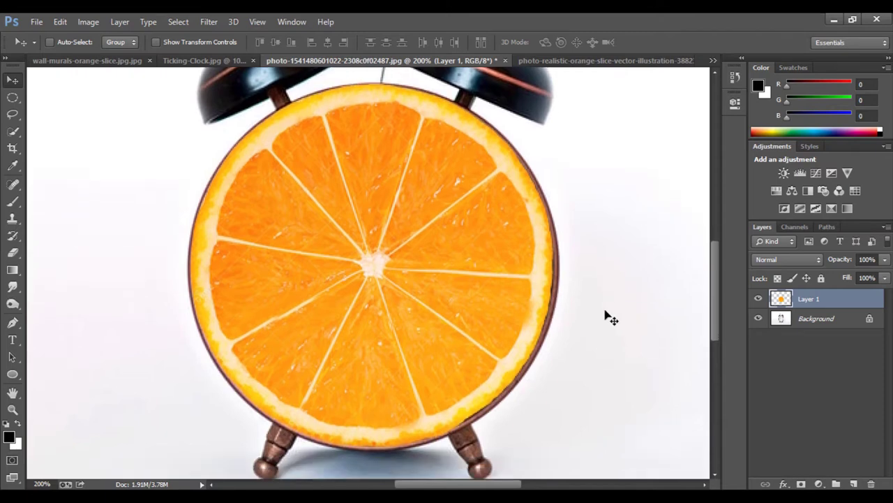
pyautogui.hotkey('ctrl', '-')
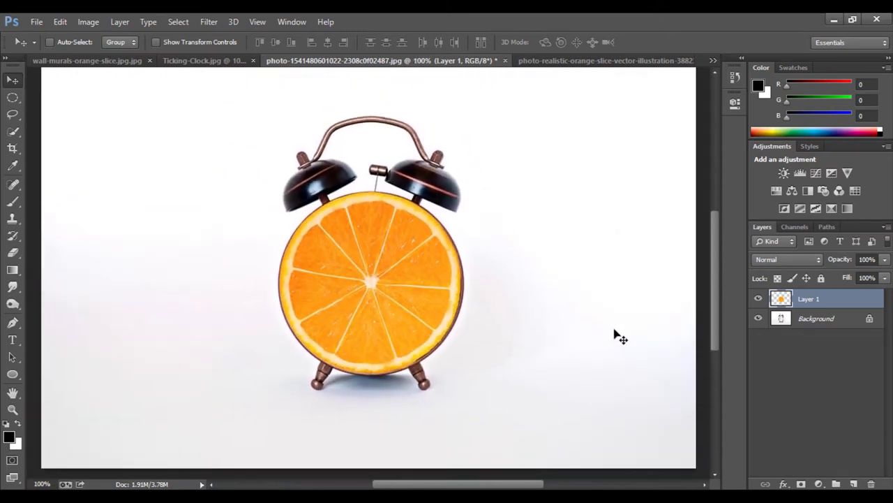
pyautogui.scroll(3, 620, 333)
pyautogui.scroll(-2, 621, 333)
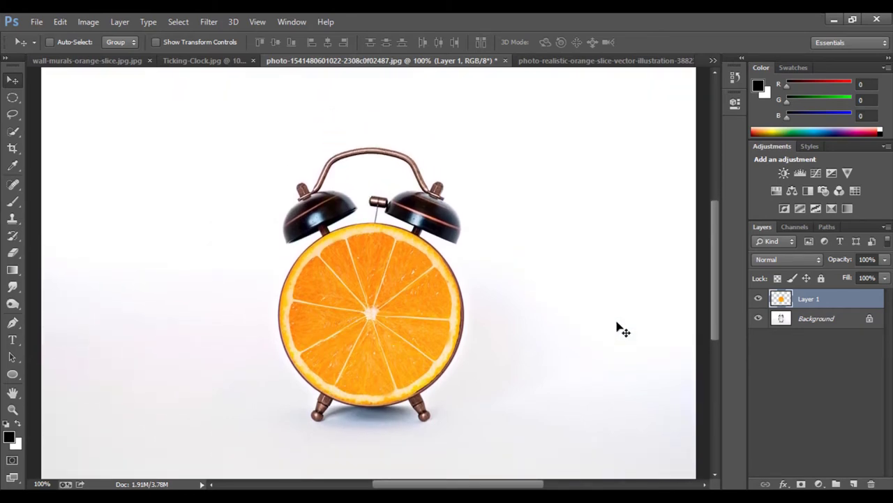
pyautogui.scroll(-1, 617, 327)
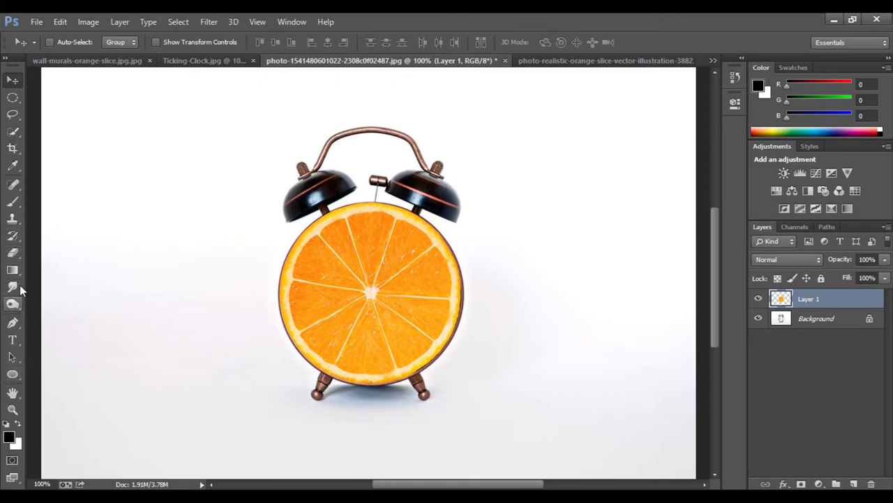
# Switch to the Custom Shape tool and replace its library with the full All set, enlarging the picker
pyautogui.click(12, 374)
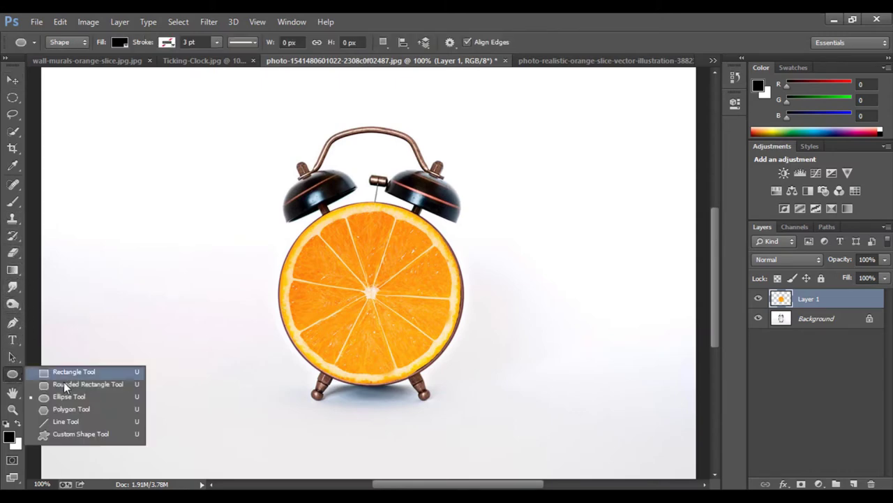
pyautogui.click(77, 434)
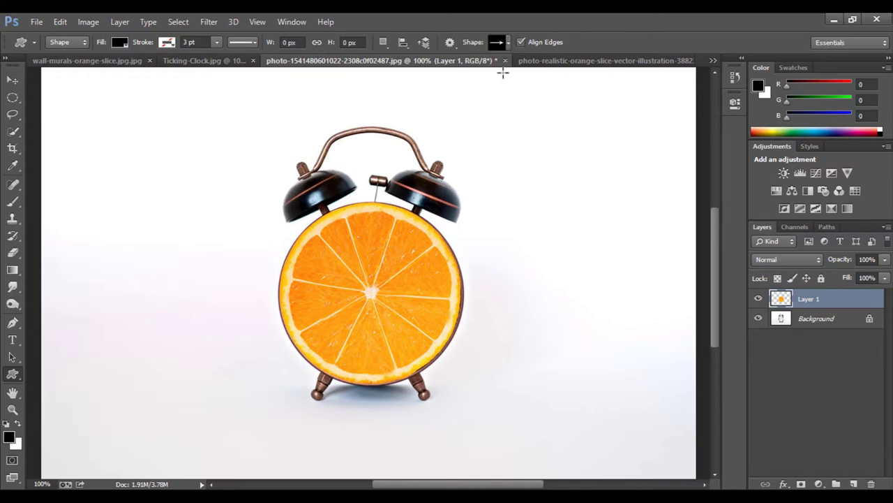
pyautogui.click(509, 43)
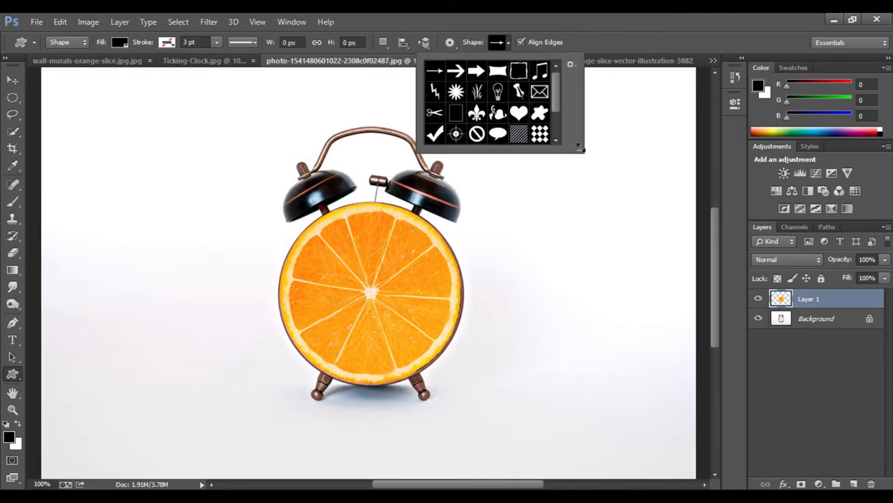
pyautogui.click(624, 207)
pyautogui.click(509, 43)
pyautogui.click(571, 64)
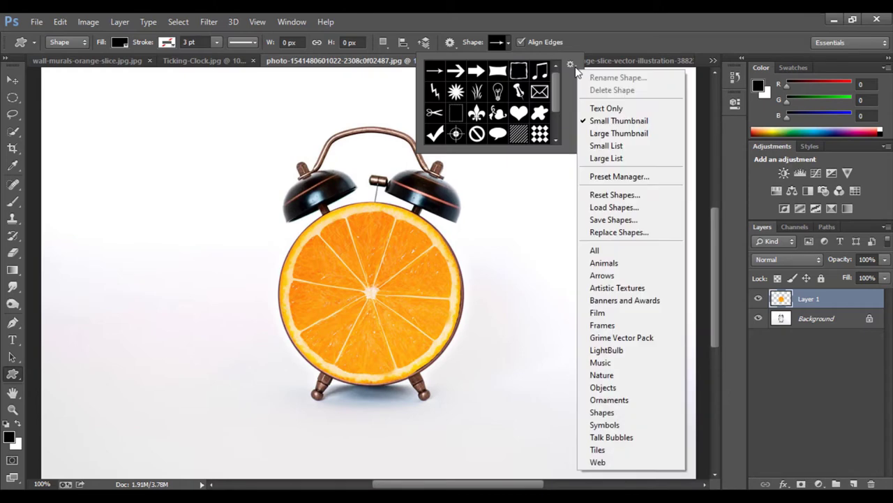
pyautogui.click(604, 251)
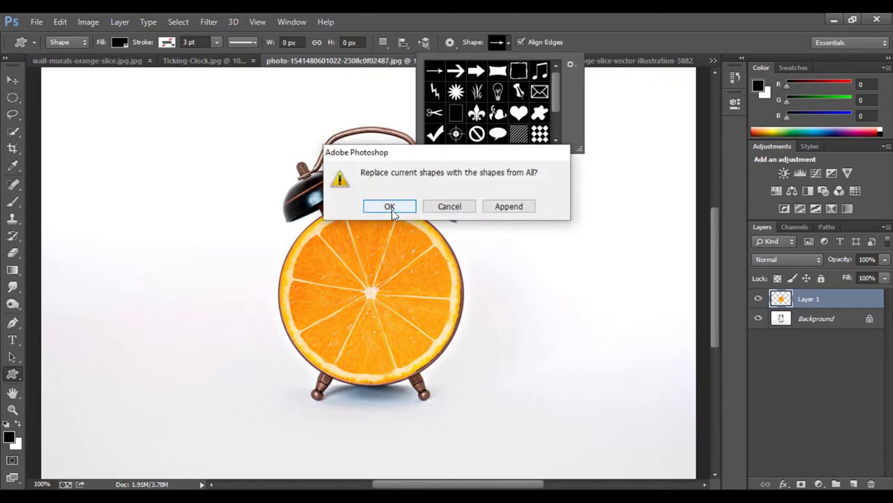
pyautogui.click(390, 206)
pyautogui.moveTo(578, 149); pyautogui.dragTo(648, 450)
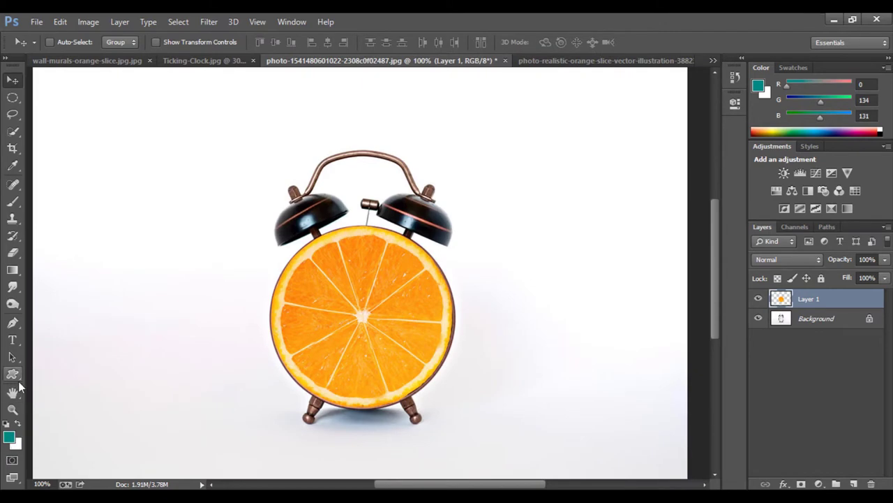
# Draw a 43 by 59 px teal heart shape left of the clock
pyautogui.click(14, 375)
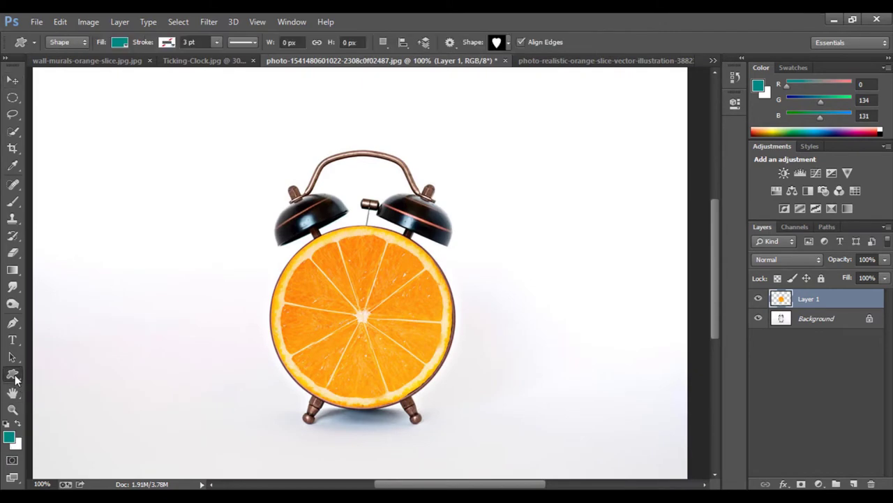
pyautogui.click(509, 42)
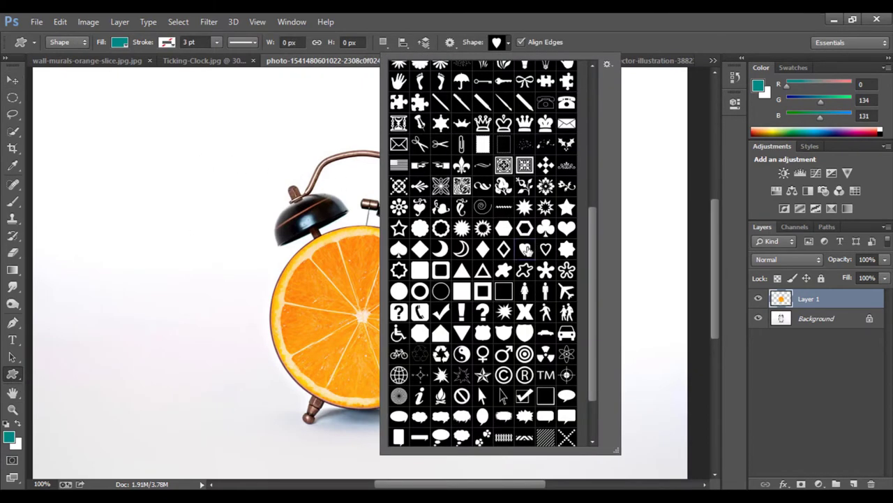
pyautogui.moveTo(141, 180); pyautogui.dragTo(167, 225)
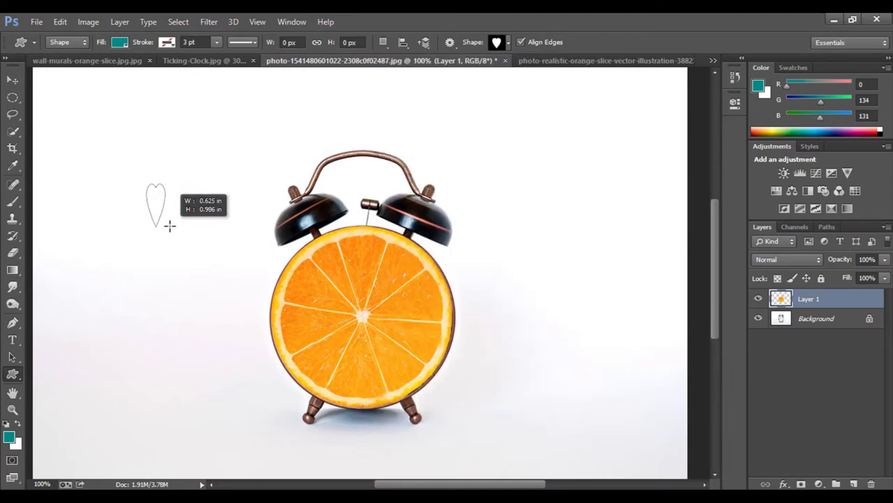
pyautogui.moveTo(167, 225); pyautogui.dragTo(168, 217)
pyautogui.rightClick(167, 218)
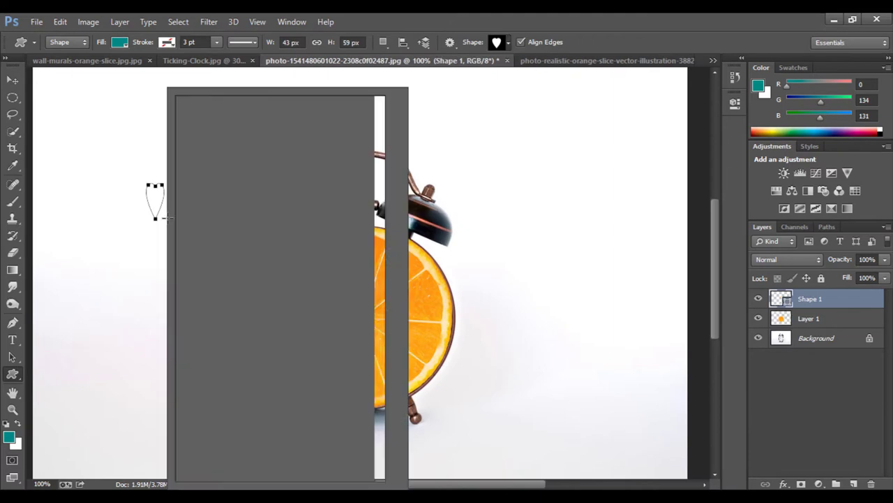
pyautogui.click(454, 136)
pyautogui.click(410, 226)
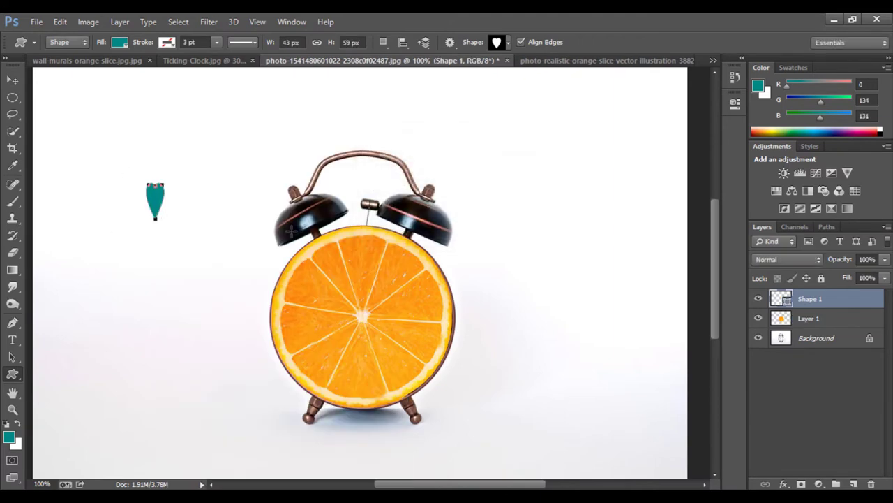
# Move the heart slightly down and rotate it 180° into a point-up drop
pyautogui.click(13, 80)
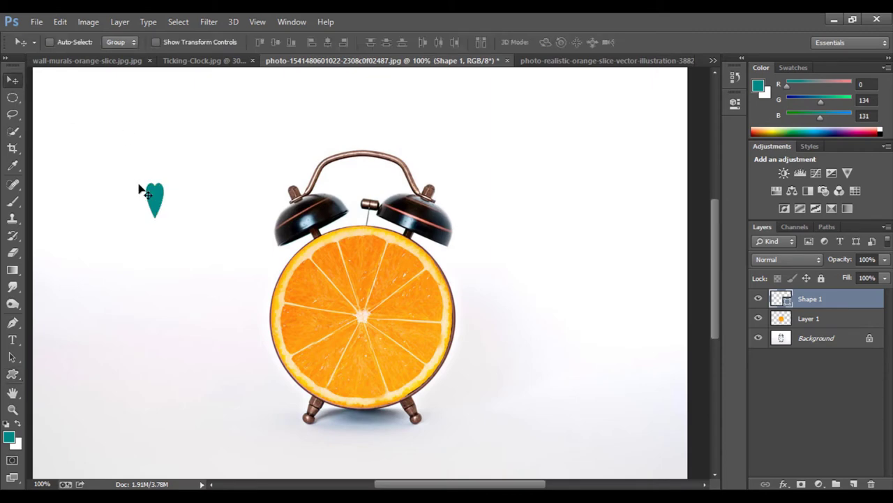
pyautogui.moveTo(155, 198); pyautogui.dragTo(155, 206)
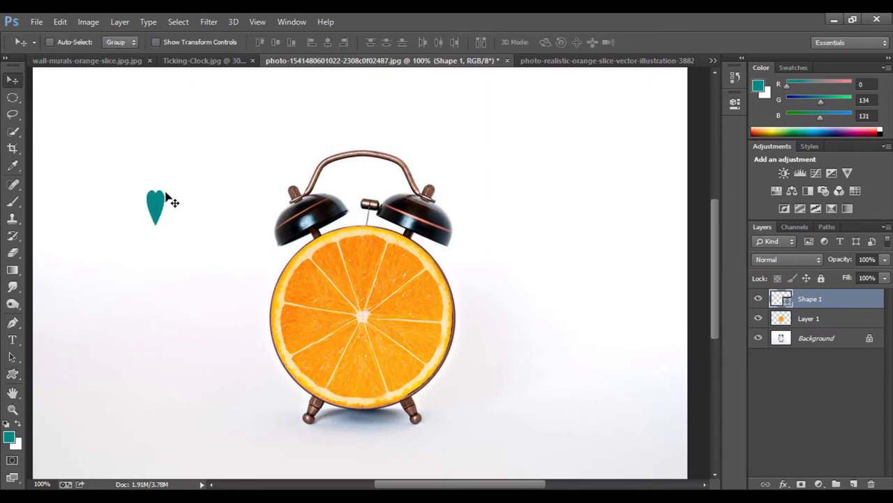
pyautogui.hotkey('ctrl', 't')
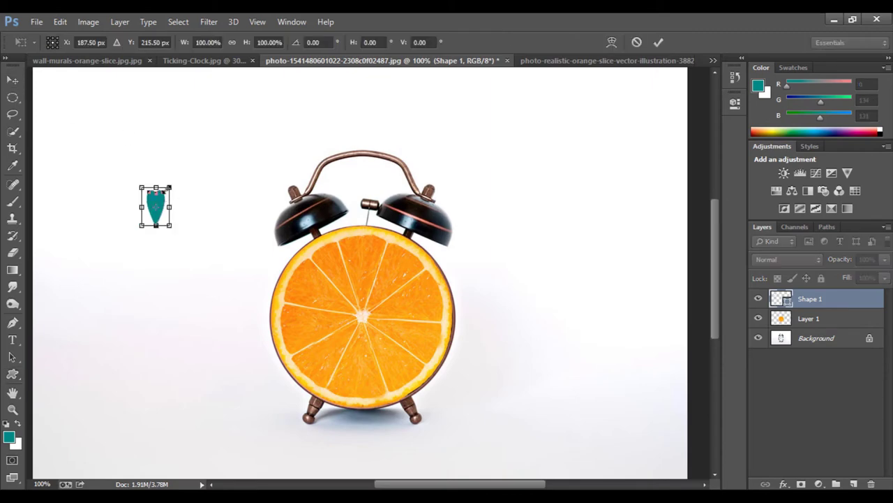
pyautogui.moveTo(178, 181); pyautogui.dragTo(112, 272)
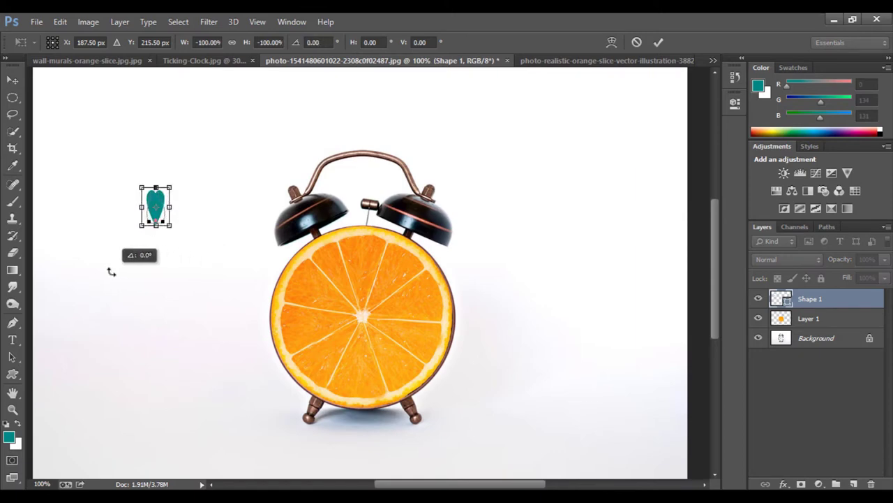
pyautogui.moveTo(111, 272); pyautogui.dragTo(120, 273)
pyautogui.click(12, 79)
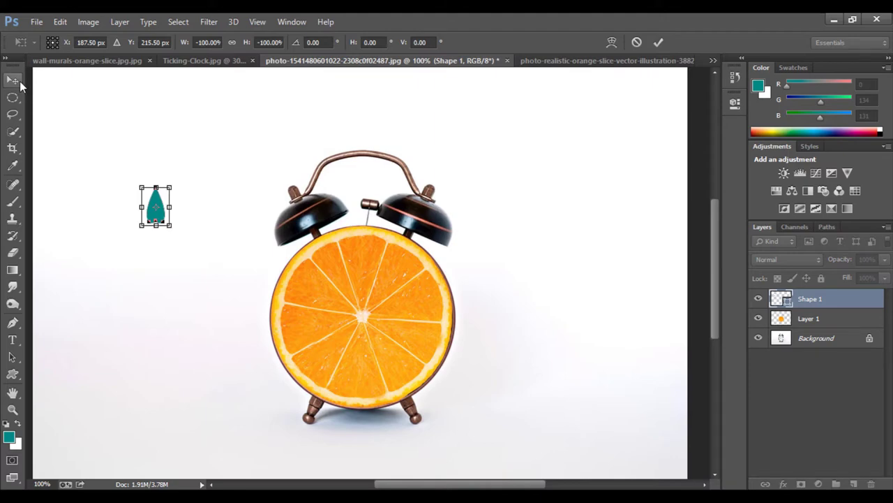
pyautogui.press('Return')
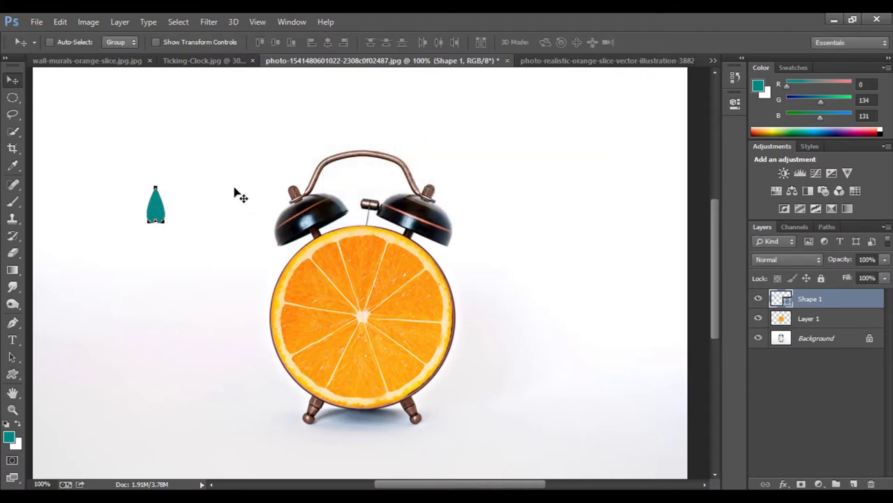
pyautogui.scroll(3, 240, 195)
# Draw a thin vertical stem over the teal drop with the square custom shape
pyautogui.moveTo(405, 255); pyautogui.dragTo(592, 293)
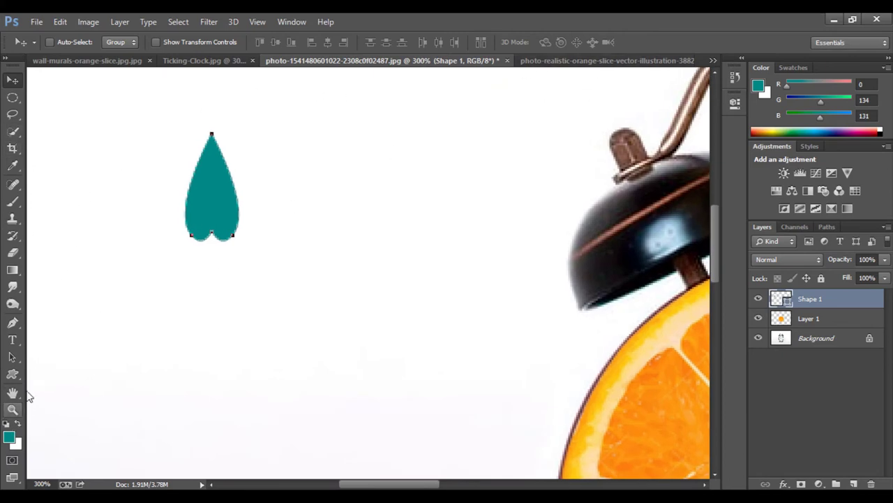
pyautogui.click(19, 374)
pyautogui.click(509, 42)
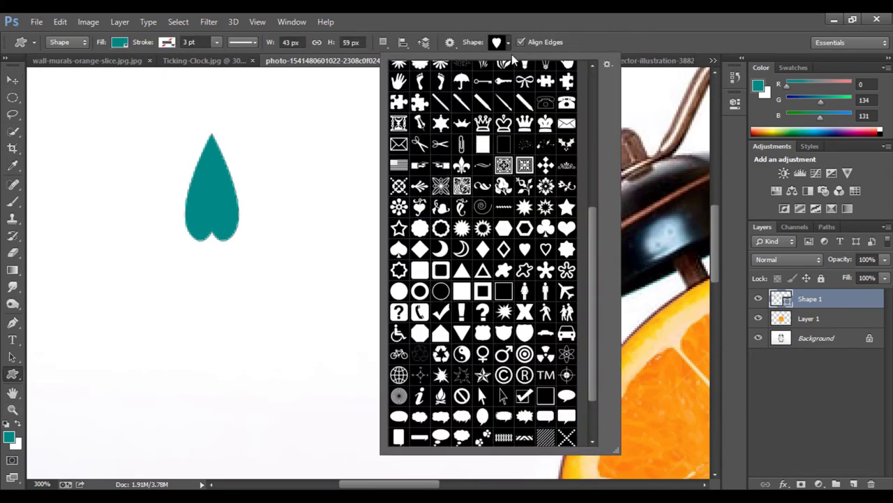
pyautogui.scroll(2, 526, 125)
pyautogui.scroll(2, 527, 126)
pyautogui.scroll(2, 527, 125)
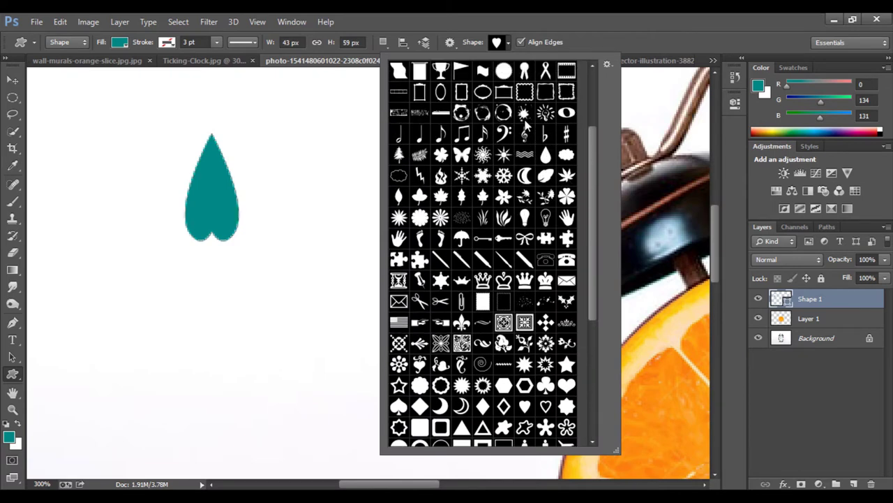
pyautogui.scroll(3, 527, 126)
pyautogui.scroll(3, 527, 126)
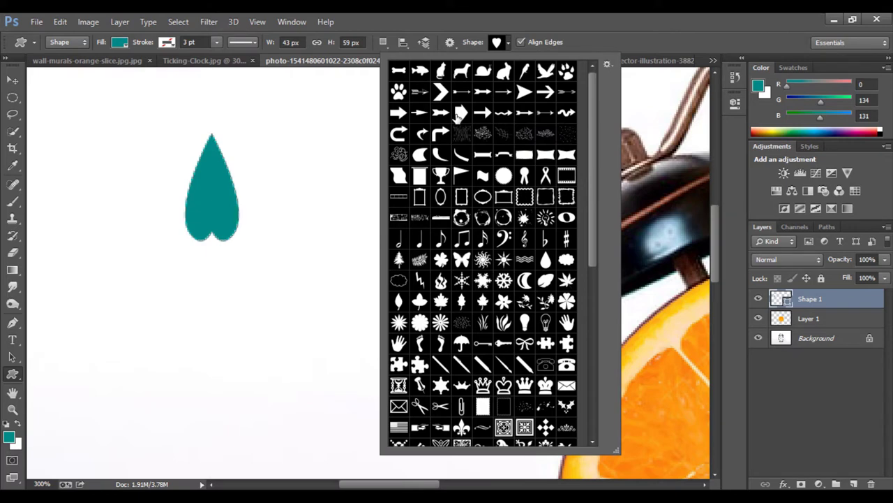
pyautogui.scroll(-1, 527, 117)
pyautogui.scroll(-1, 528, 114)
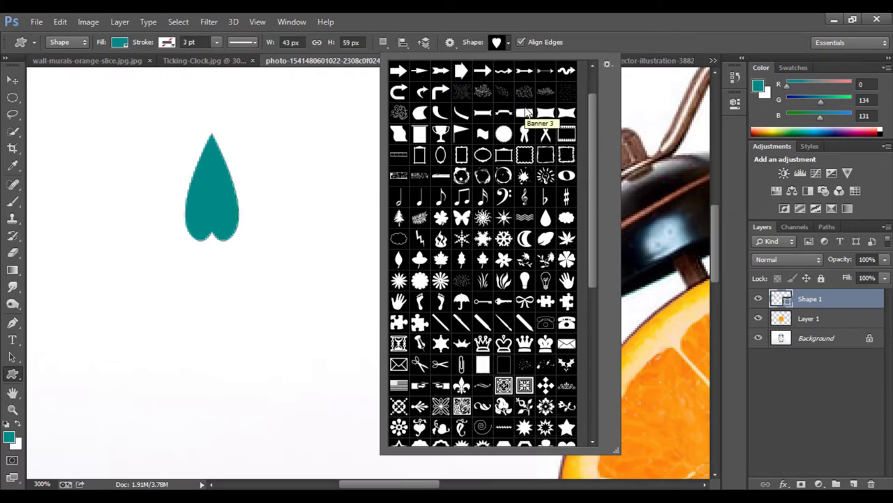
pyautogui.scroll(-3, 528, 114)
pyautogui.scroll(-3, 529, 114)
pyautogui.scroll(-4, 529, 113)
pyautogui.scroll(-4, 528, 114)
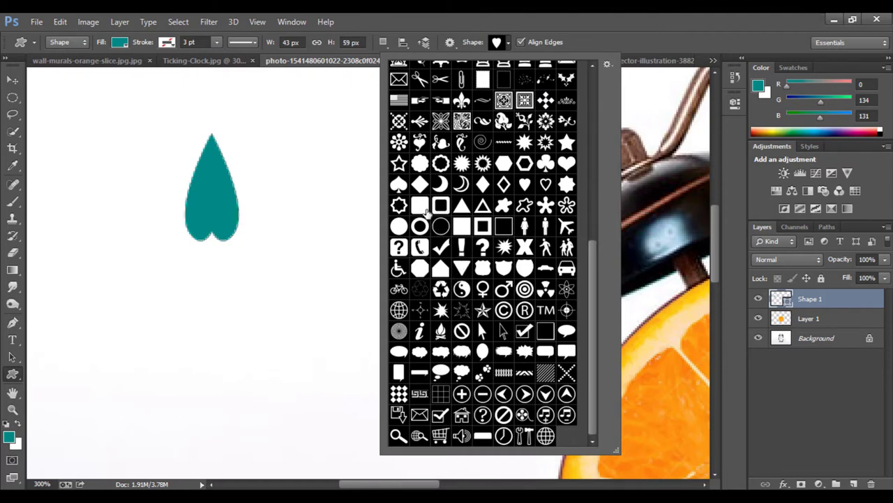
pyautogui.click(464, 229)
pyautogui.scroll(-2, 268, 206)
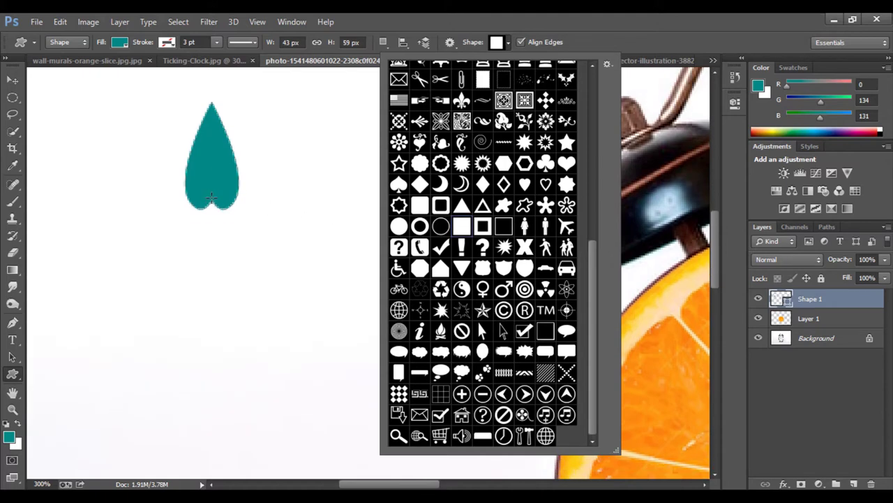
pyautogui.moveTo(213, 198); pyautogui.dragTo(213, 260)
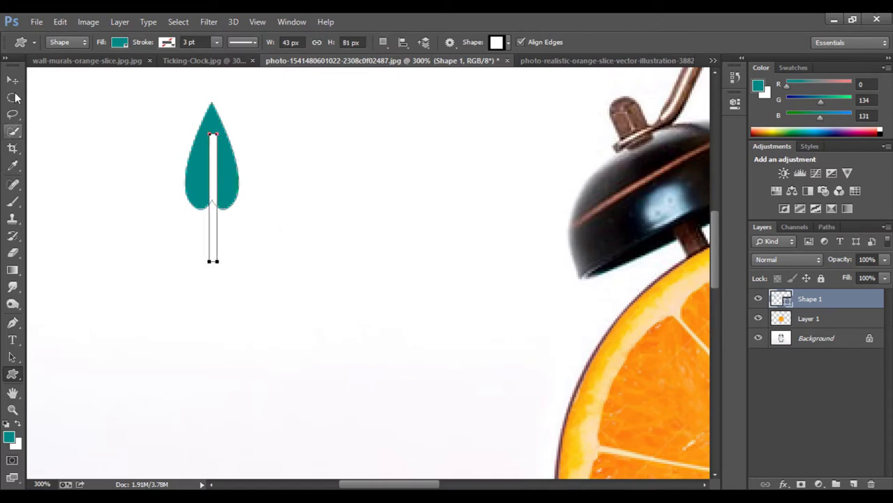
# Undo the accidental move and the stem cut-out, leaving the teal drop solid
pyautogui.click(13, 80)
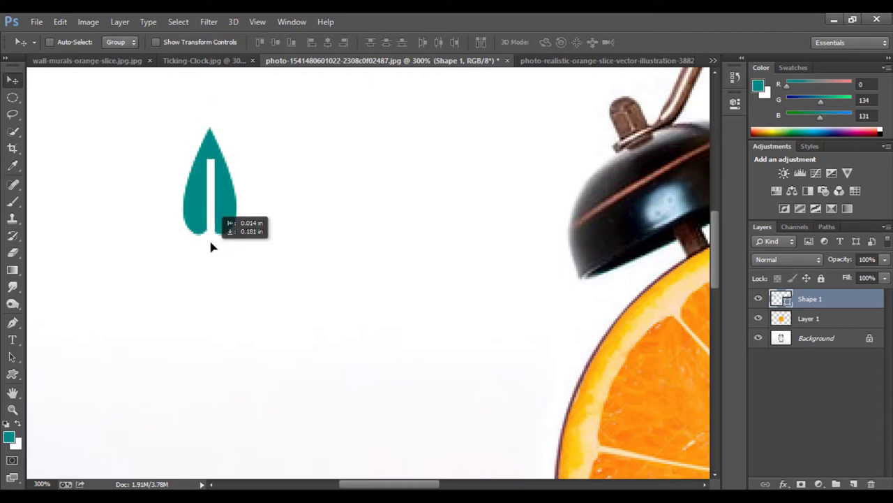
pyautogui.moveTo(214, 225)
pyautogui.mouseDown()
pyautogui.moveTo(208, 246)
pyautogui.moveTo(231, 259)
pyautogui.mouseUp()
pyautogui.click(212, 246)
pyautogui.hotkey('ctrl', 'z')
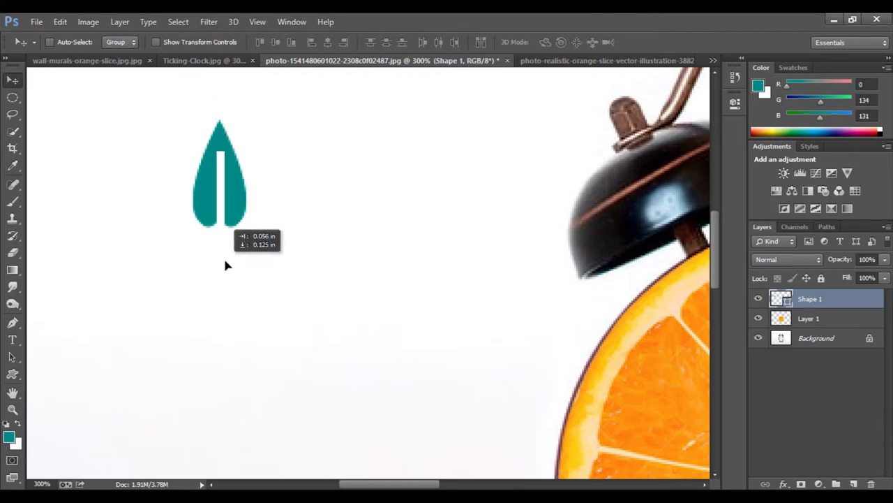
pyautogui.hotkey('ctrl', 'z')
pyautogui.click(234, 258)
pyautogui.hotkey('ctrl', 'z')
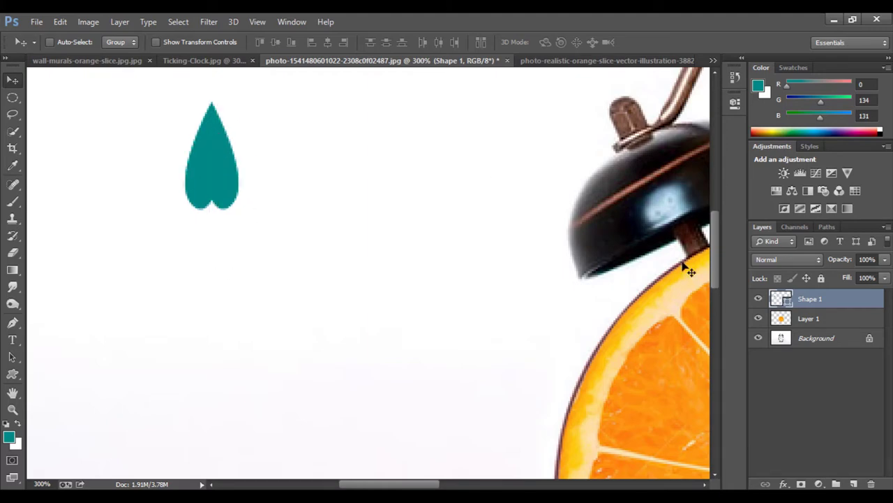
# Add a new layer and draw a thin vertical rectangle beneath the teal drop
pyautogui.click(854, 484)
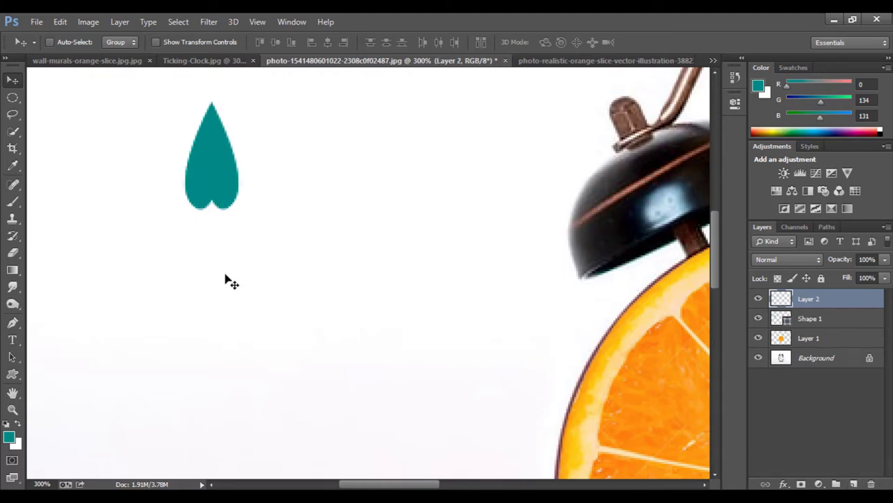
pyautogui.click(13, 394)
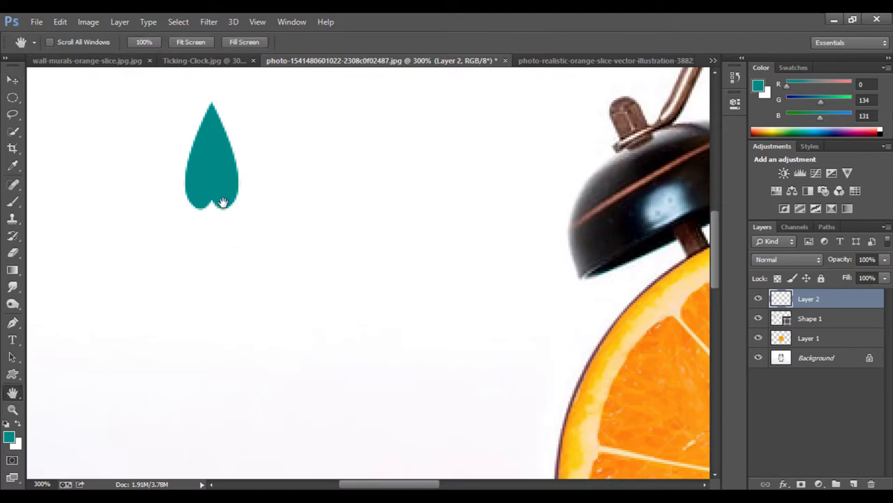
pyautogui.click(13, 374)
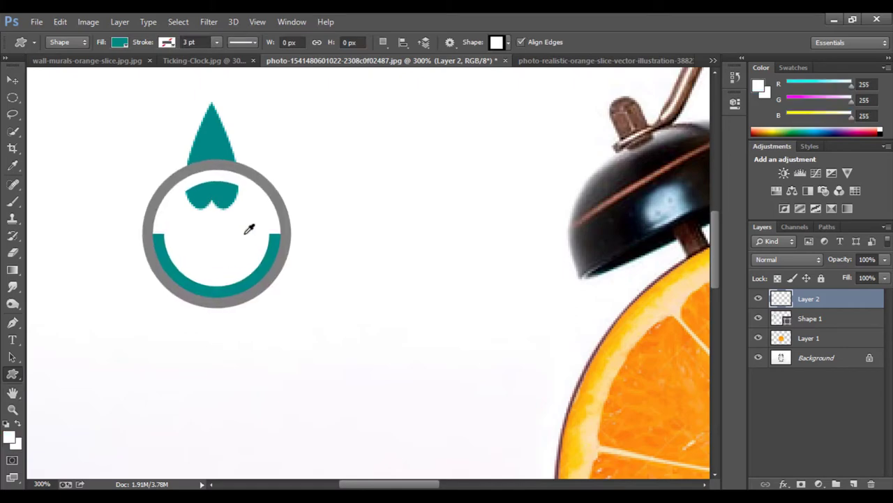
pyautogui.moveTo(220, 229); pyautogui.dragTo(351, 235)
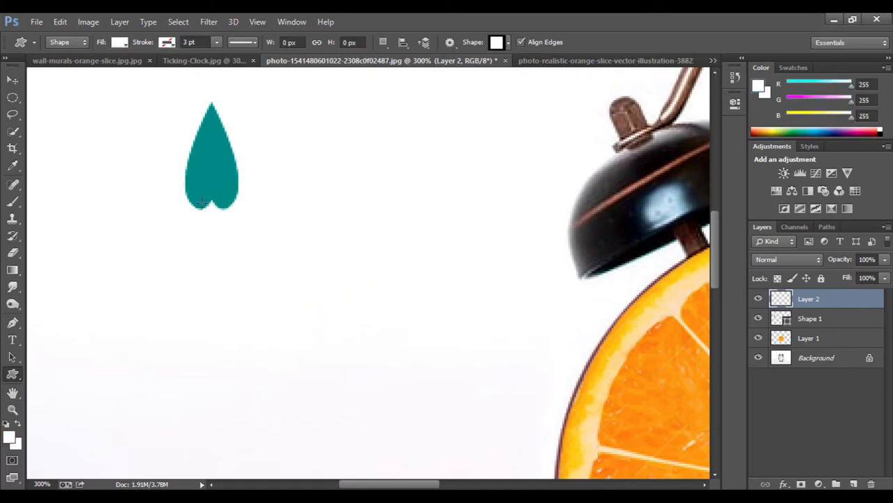
pyautogui.click(508, 44)
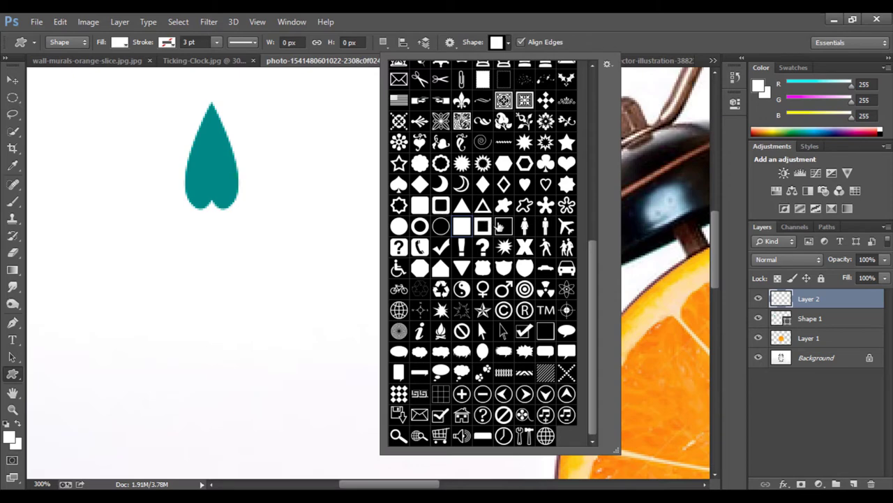
pyautogui.click(153, 205)
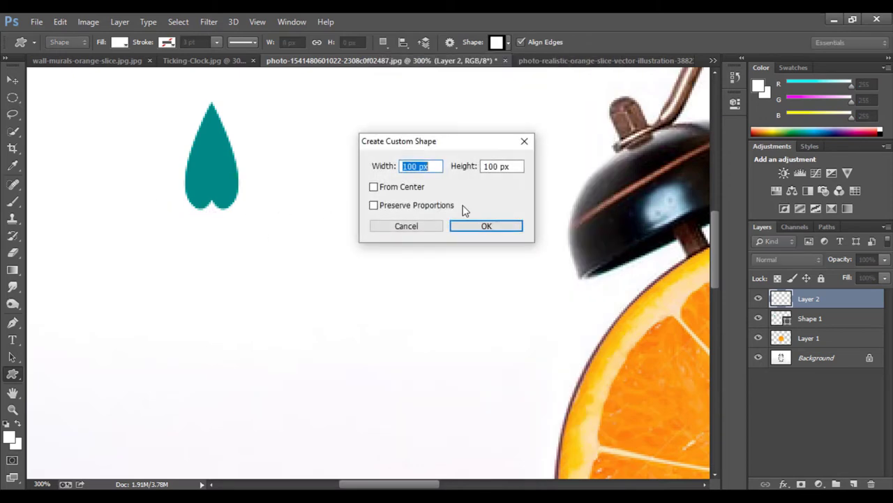
pyautogui.click(414, 228)
pyautogui.moveTo(277, 171)
pyautogui.mouseDown()
pyautogui.moveTo(283, 301)
pyautogui.moveTo(286, 288)
pyautogui.mouseUp()
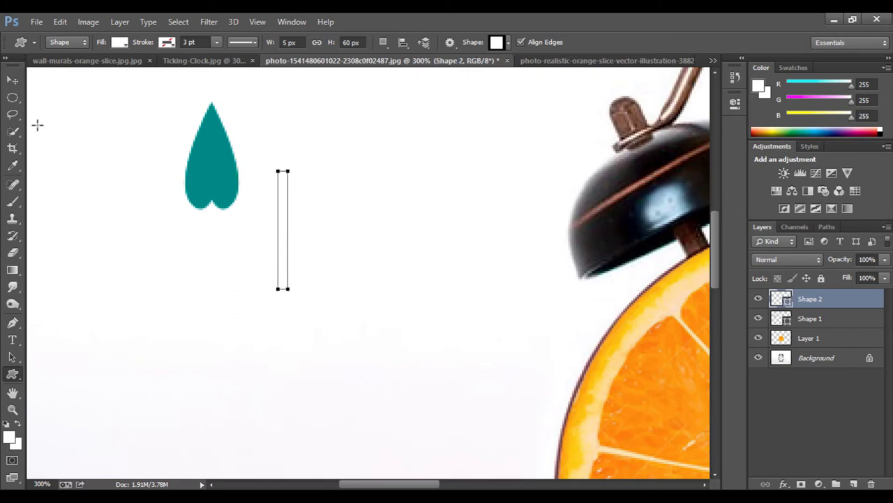
pyautogui.click(12, 79)
pyautogui.moveTo(289, 244)
pyautogui.mouseDown()
pyautogui.moveTo(231, 245)
pyautogui.moveTo(221, 265)
pyautogui.mouseUp()
# Fill the Shape 2 stick with red F40707
pyautogui.click(9, 424)
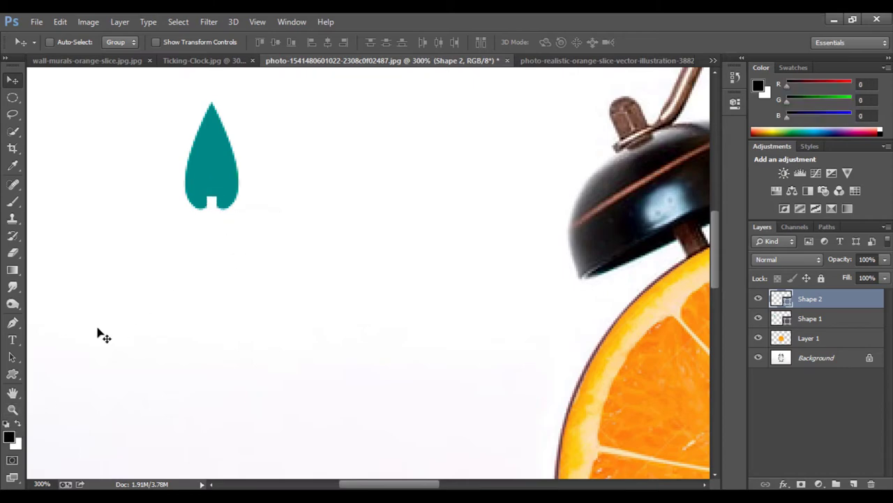
pyautogui.doubleClick(774, 299)
pyautogui.click(626, 133)
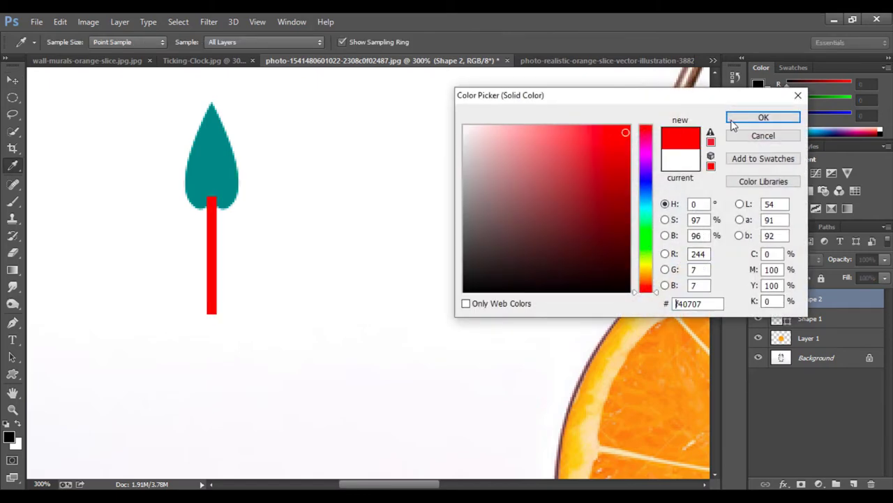
pyautogui.click(733, 120)
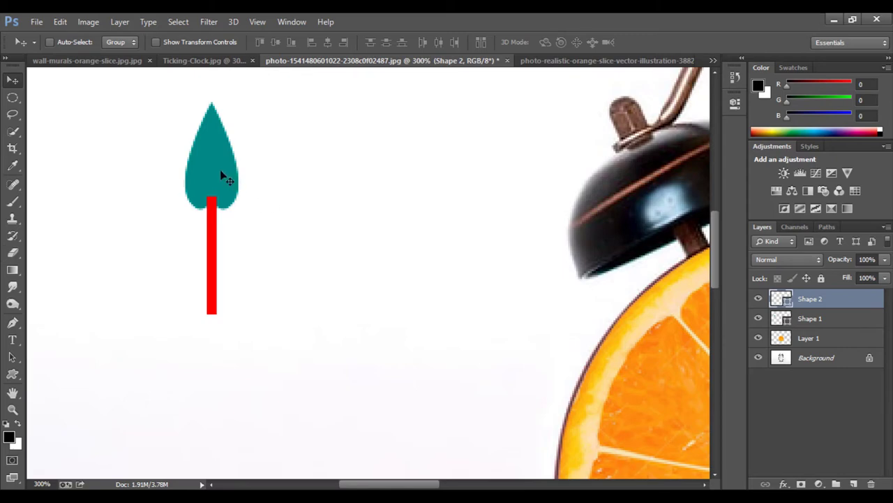
pyautogui.keyDown('shift'); pyautogui.click(819, 320); pyautogui.keyUp('shift')
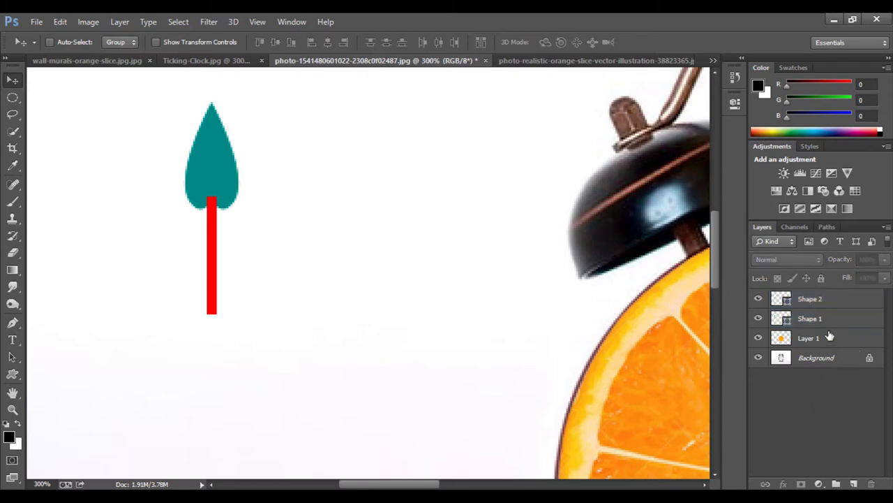
# Move the leaf layer above the stick and add a small teal rectangle on the leaf's top
pyautogui.moveTo(819, 320); pyautogui.dragTo(820, 296)
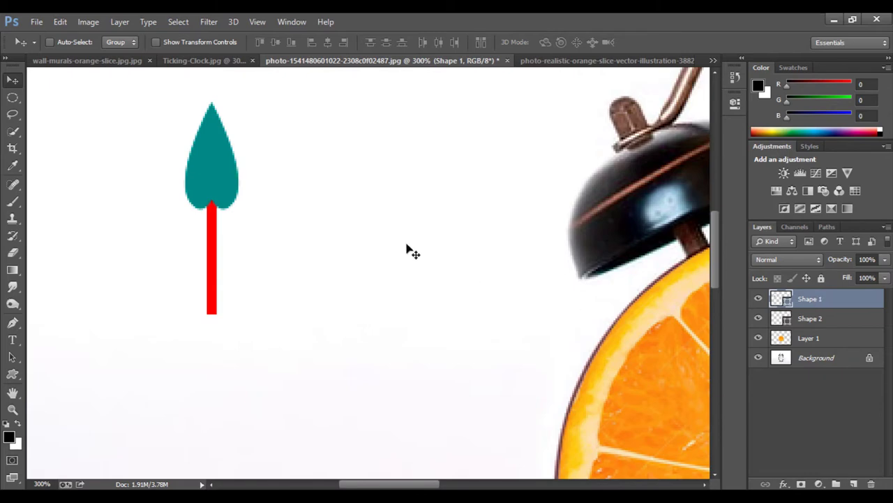
pyautogui.scroll(1, 394, 313)
pyautogui.scroll(1, 394, 307)
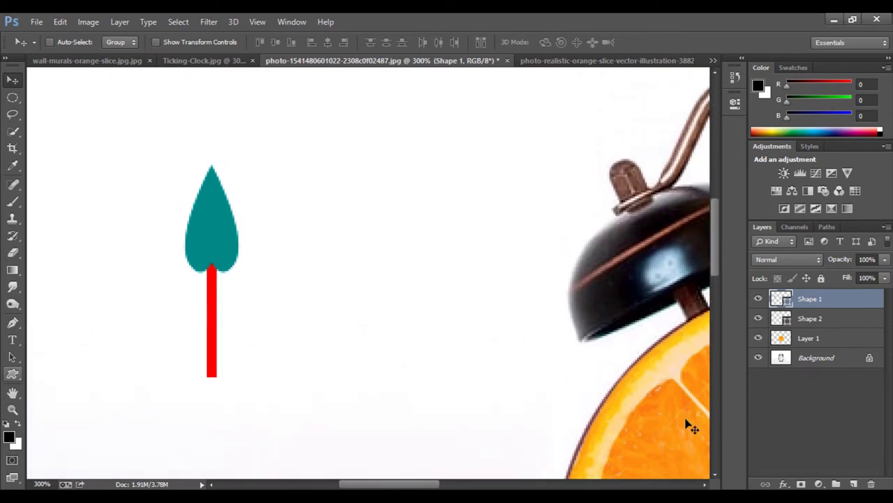
pyautogui.click(12, 374)
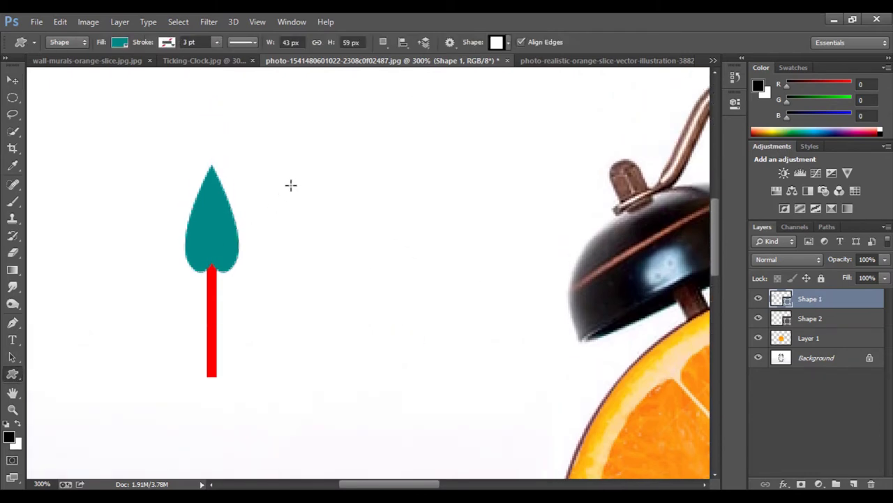
pyautogui.moveTo(298, 170)
pyautogui.mouseDown()
pyautogui.moveTo(304, 258)
pyautogui.moveTo(303, 222)
pyautogui.moveTo(209, 176)
pyautogui.mouseUp()
pyautogui.click(12, 80)
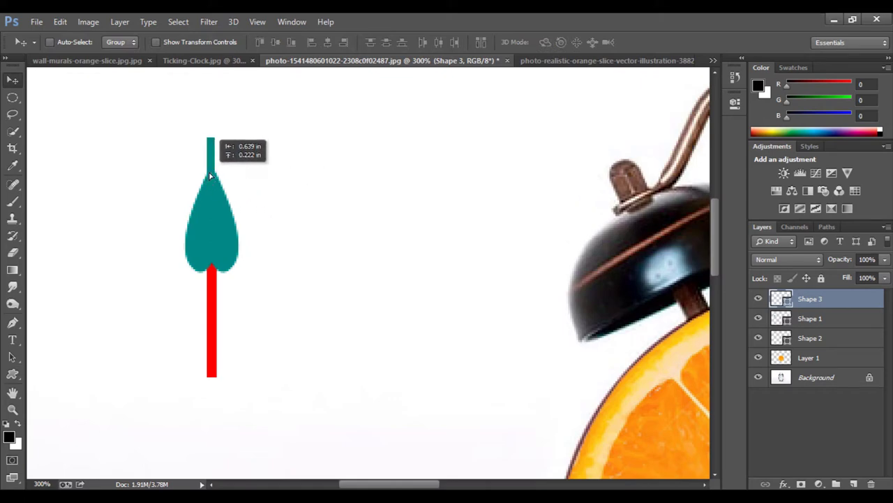
pyautogui.moveTo(213, 165); pyautogui.dragTo(212, 183)
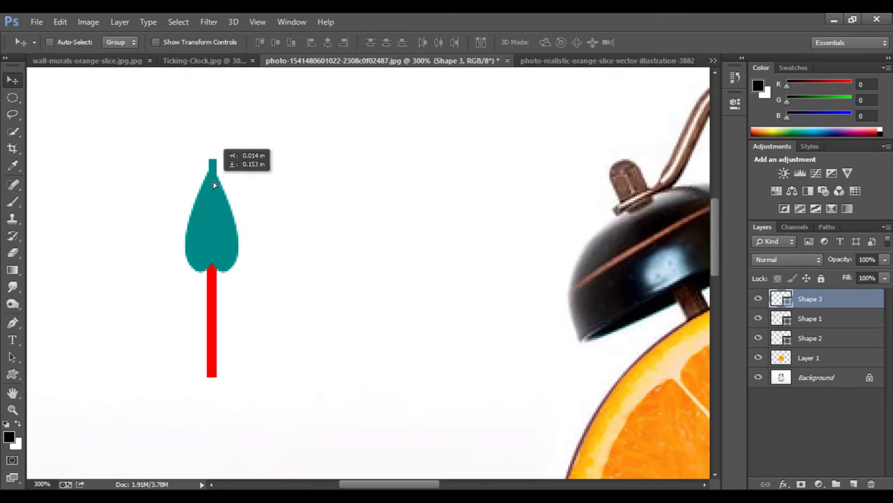
pyautogui.moveTo(212, 183); pyautogui.dragTo(211, 185)
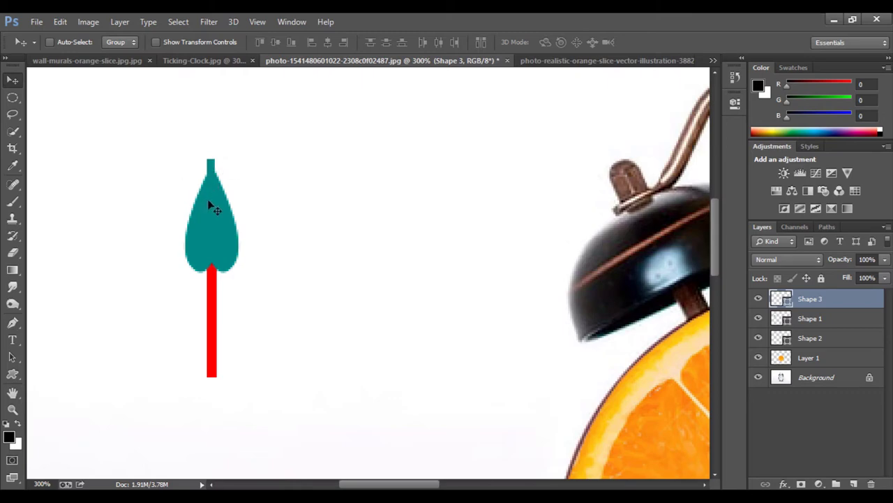
# Align the shapes' horizontal centres and push the small rectangle into the leaf tip
pyautogui.keyDown('ctrl'); pyautogui.click(809, 319); pyautogui.keyUp('ctrl')
pyautogui.keyDown('ctrl'); pyautogui.click(804, 340); pyautogui.keyUp('ctrl')
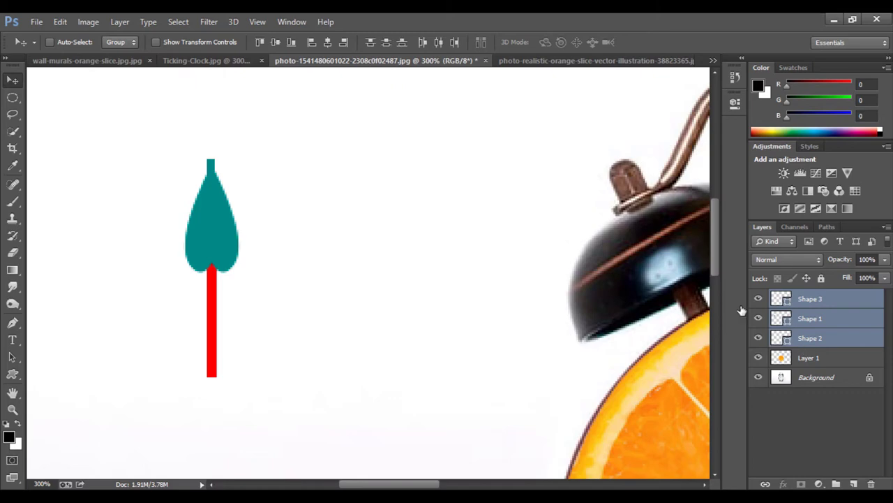
pyautogui.click(326, 43)
pyautogui.click(817, 415)
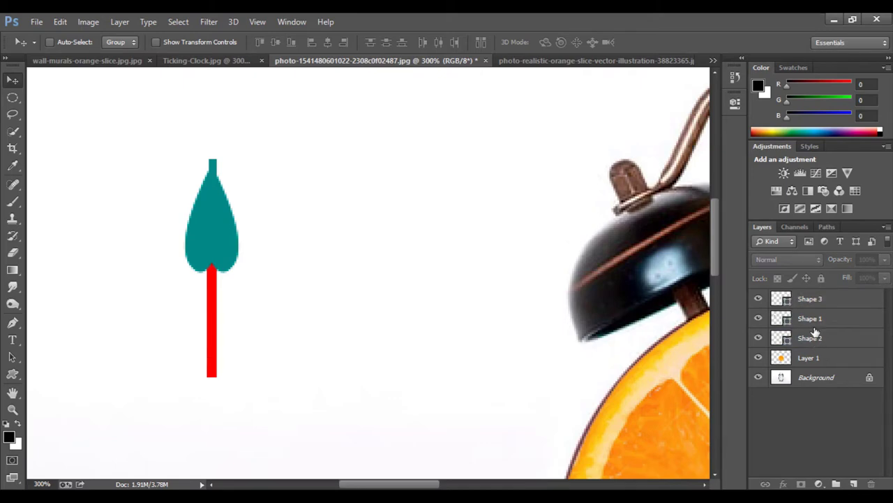
pyautogui.click(813, 341)
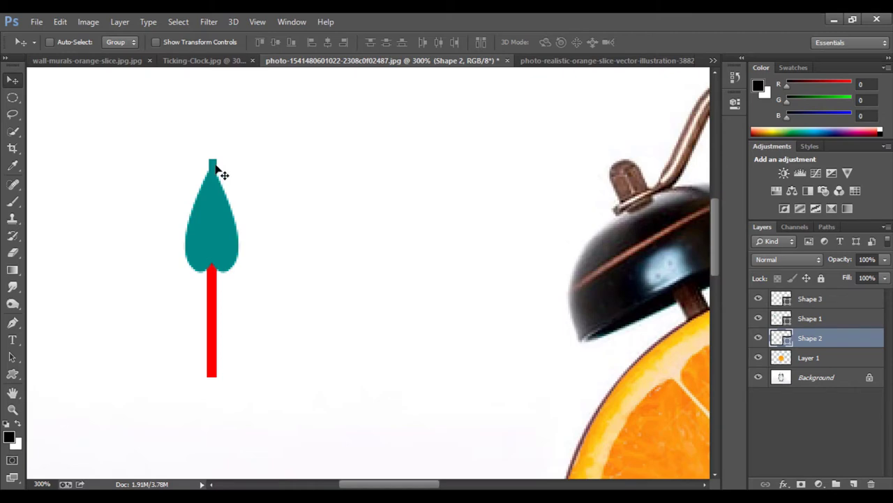
pyautogui.click(829, 300)
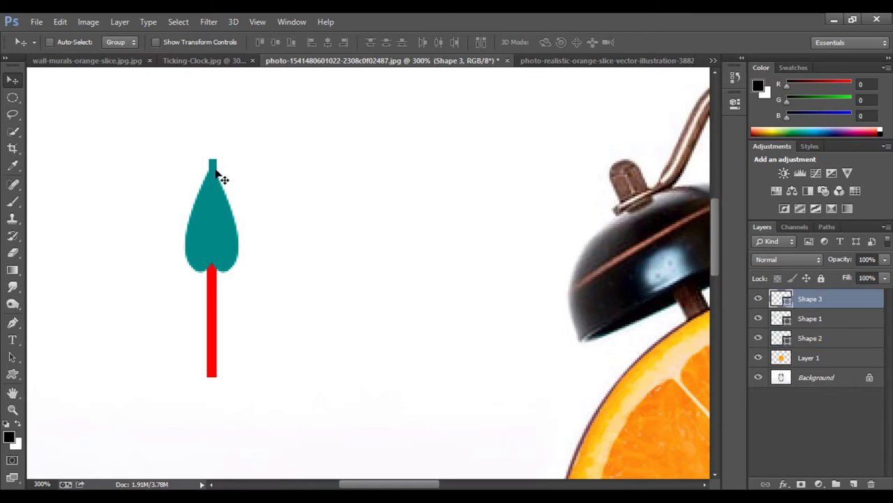
pyautogui.moveTo(215, 171); pyautogui.dragTo(214, 164)
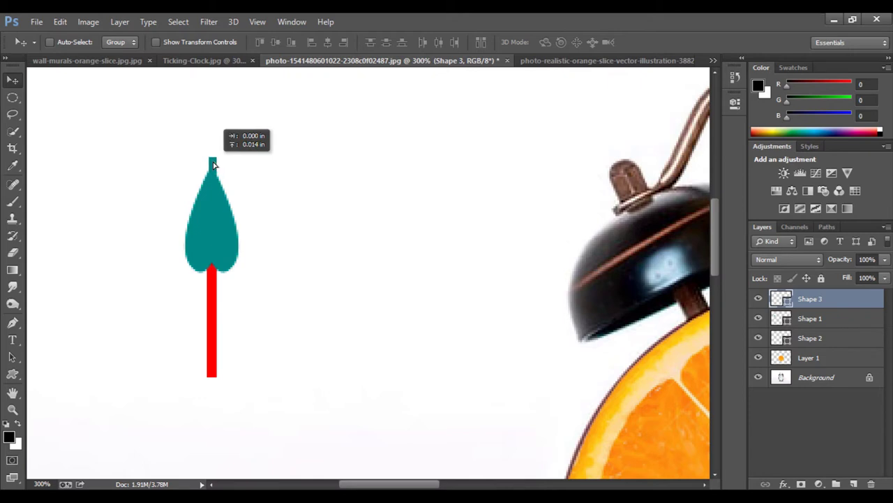
pyautogui.moveTo(213, 164); pyautogui.dragTo(212, 174)
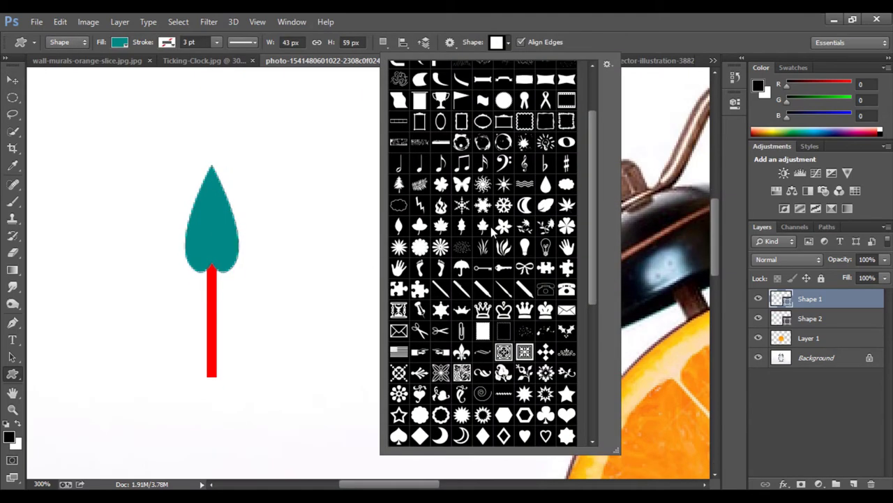
# Draw a teal arrow shape and rotate it -90° onto the leaf as its pointed tip
pyautogui.scroll(3, 491, 230)
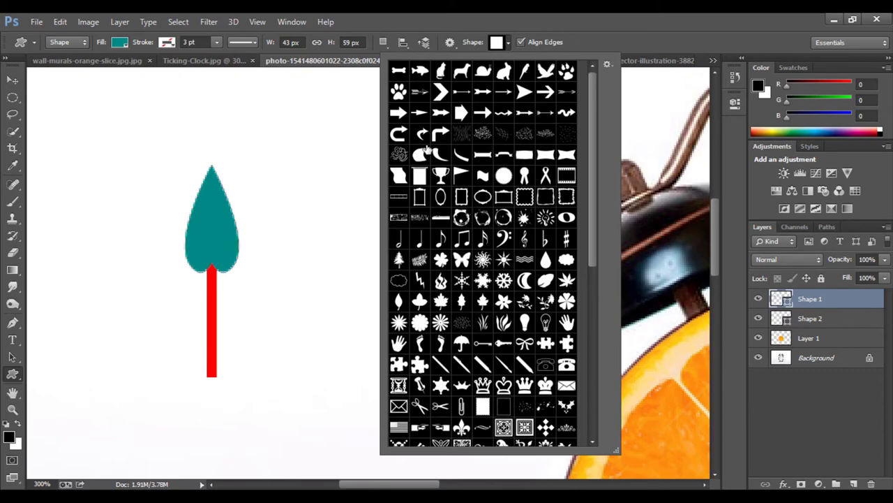
pyautogui.click(419, 114)
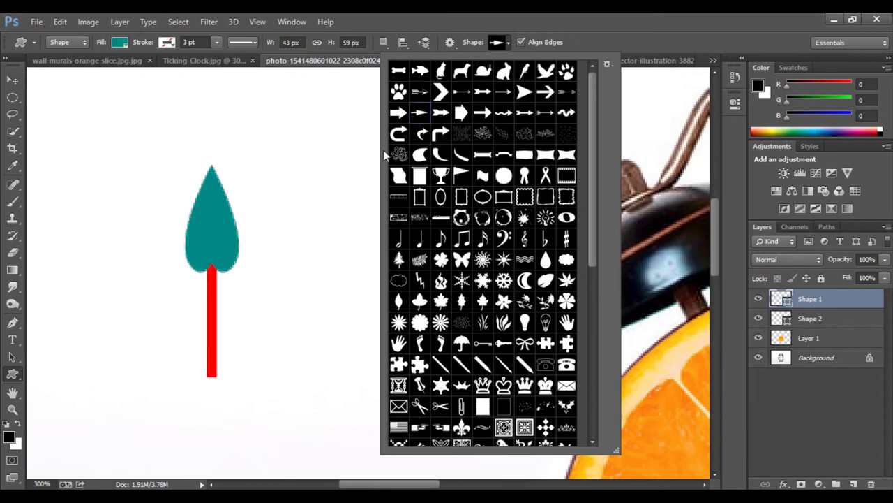
pyautogui.moveTo(277, 128); pyautogui.dragTo(363, 140)
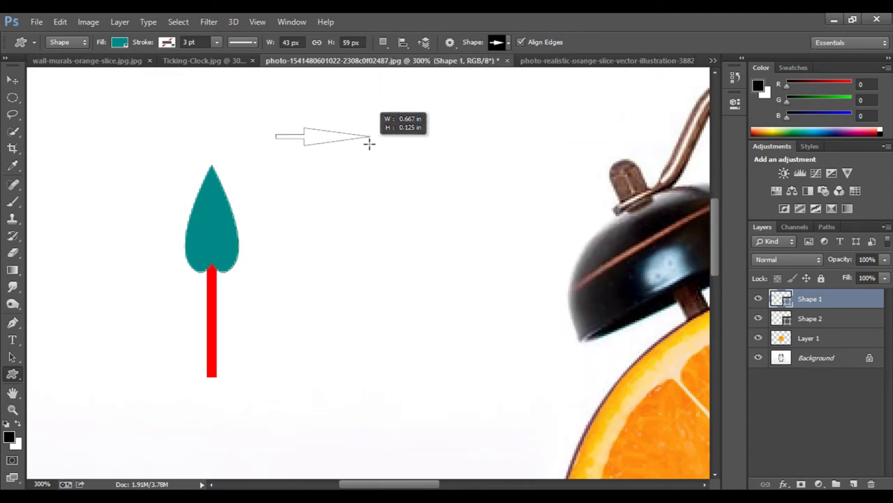
pyautogui.moveTo(363, 140); pyautogui.dragTo(370, 144)
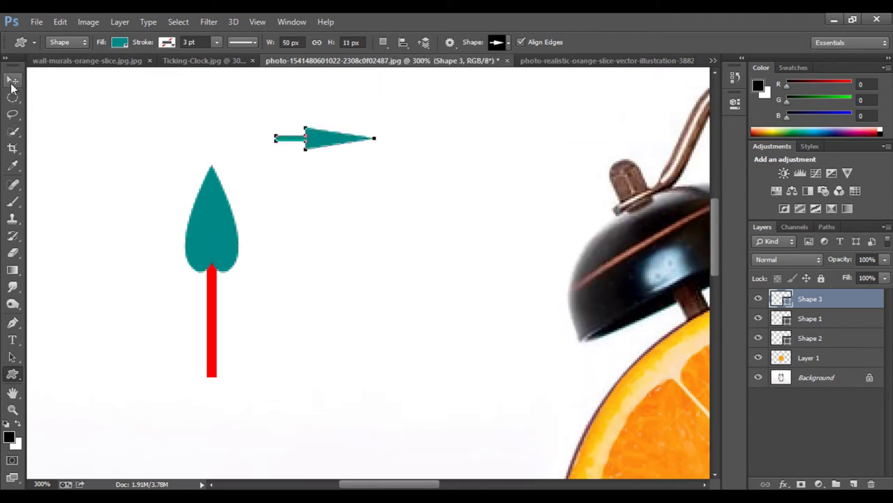
pyautogui.click(13, 80)
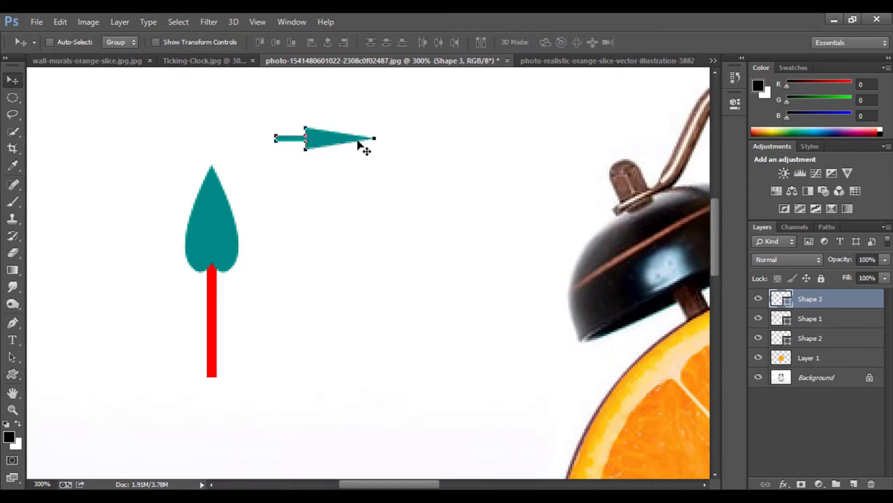
pyautogui.hotkey('ctrl', 't')
pyautogui.moveTo(381, 142)
pyautogui.mouseDown()
pyautogui.moveTo(338, 104)
pyautogui.moveTo(338, 144)
pyautogui.moveTo(209, 186)
pyautogui.mouseUp()
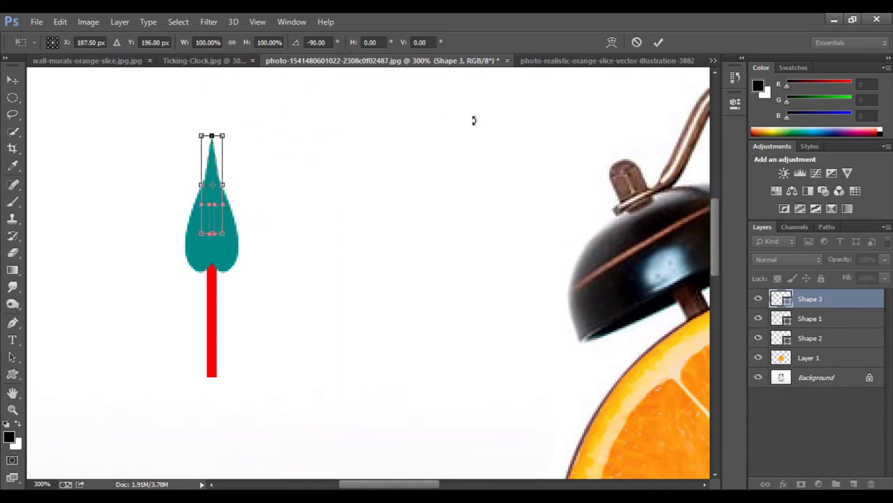
pyautogui.press('Return')
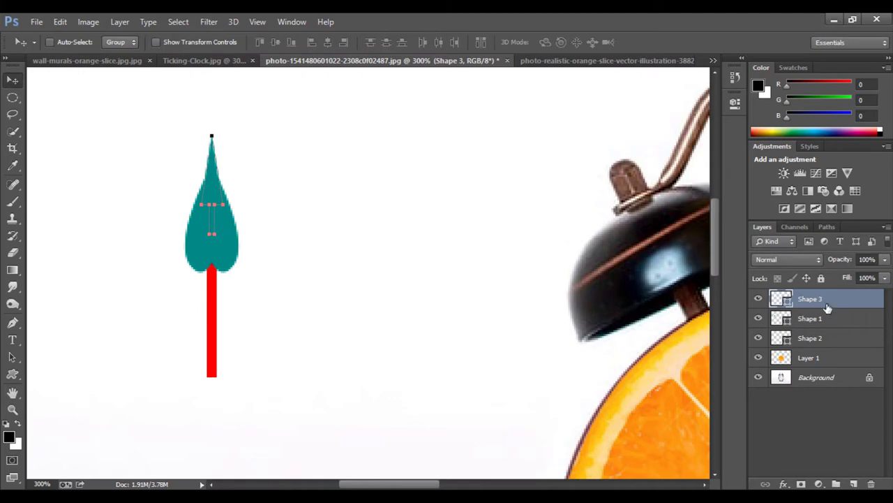
pyautogui.keyDown('ctrl'); pyautogui.click(825, 318); pyautogui.keyUp('ctrl')
pyautogui.click(807, 337)
# Recolour the Shape 2 stem from red to the leaf's teal, R 0, G 134, B 131
pyautogui.hotkey('ctrl', 't')
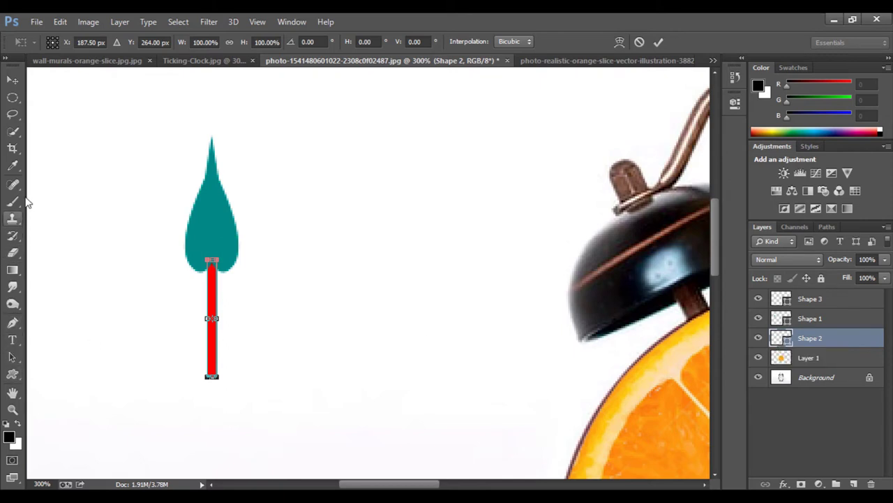
pyautogui.click(15, 168)
pyautogui.click(206, 212)
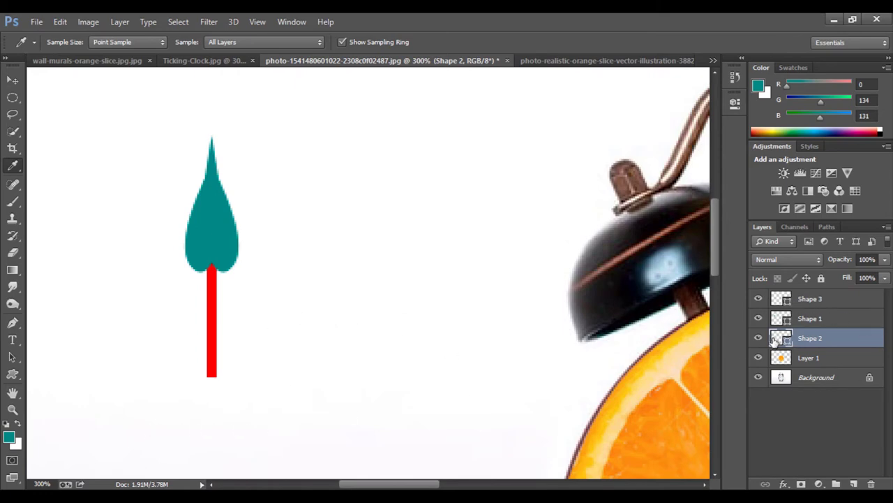
pyautogui.doubleClick(775, 338)
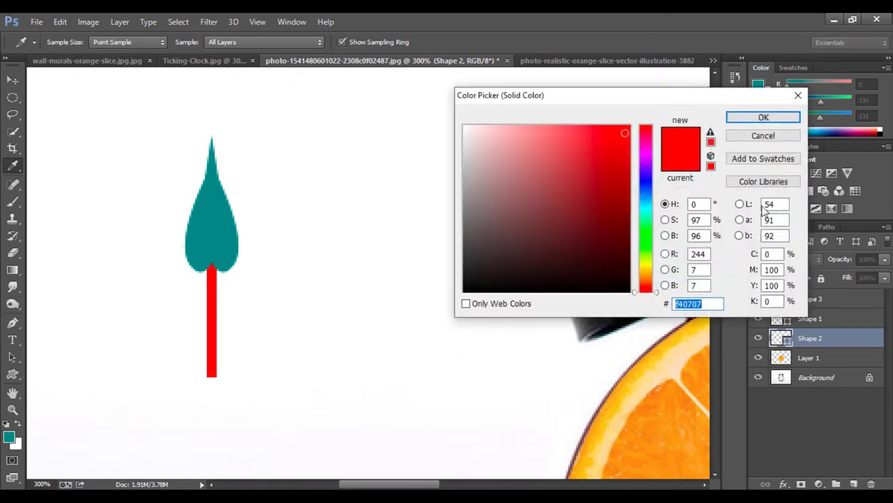
pyautogui.click(645, 215)
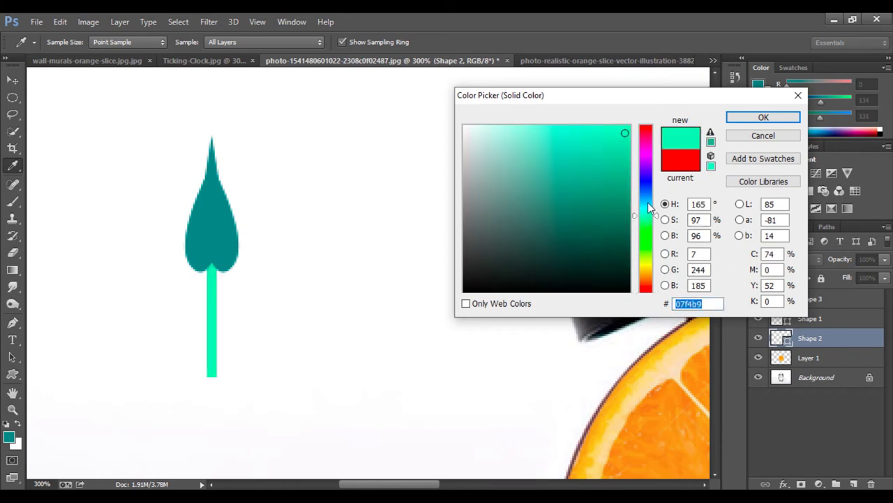
pyautogui.click(648, 202)
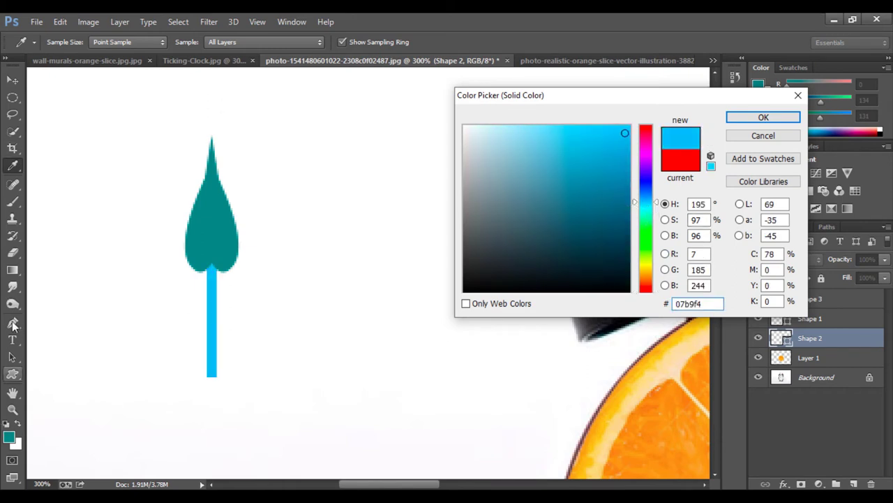
pyautogui.click(203, 224)
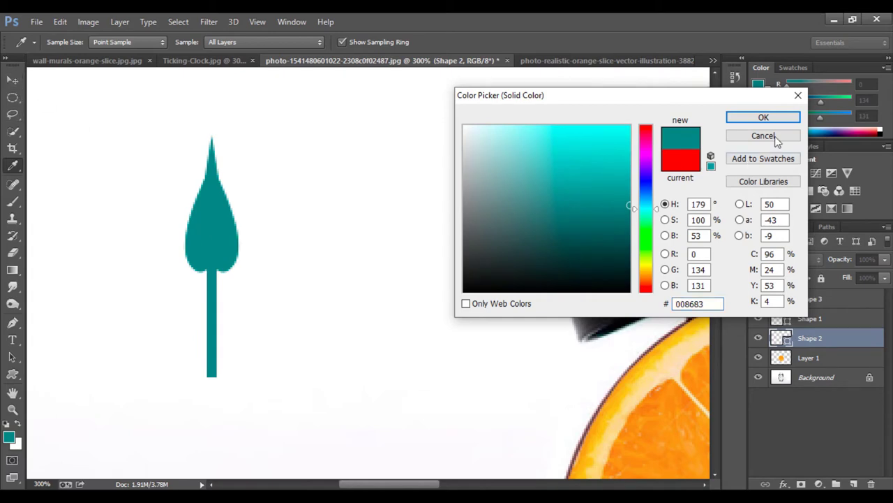
pyautogui.click(761, 119)
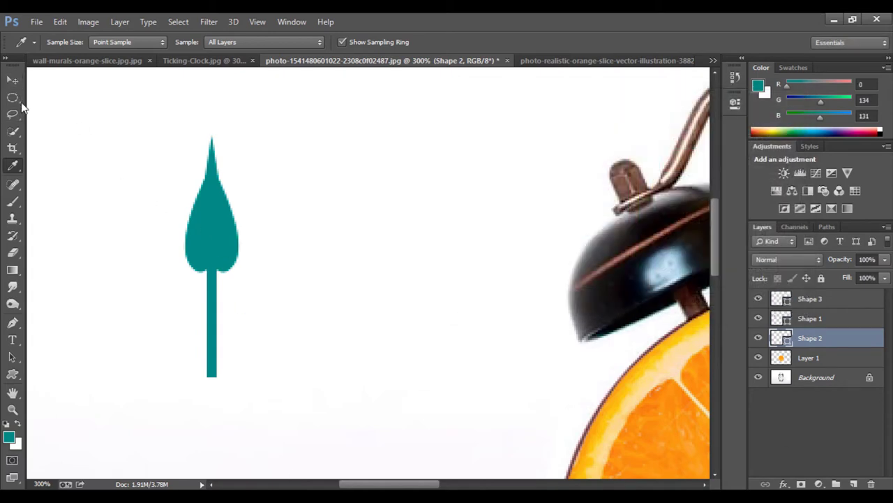
# Try merging the hand shape layers, keep them separate, and duplicate Shape 1 as Shape 1 copy
pyautogui.click(12, 81)
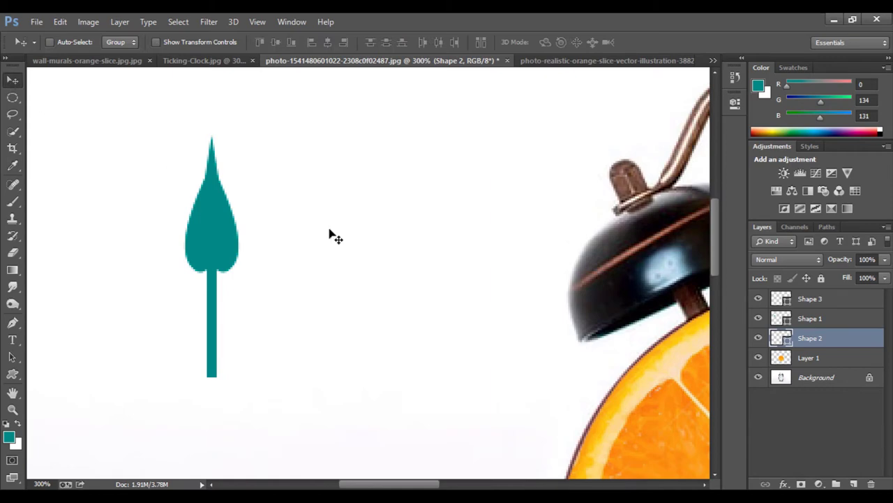
pyautogui.keyDown('shift'); pyautogui.click(836, 322); pyautogui.keyUp('shift')
pyautogui.keyDown('shift'); pyautogui.click(821, 299); pyautogui.keyUp('shift')
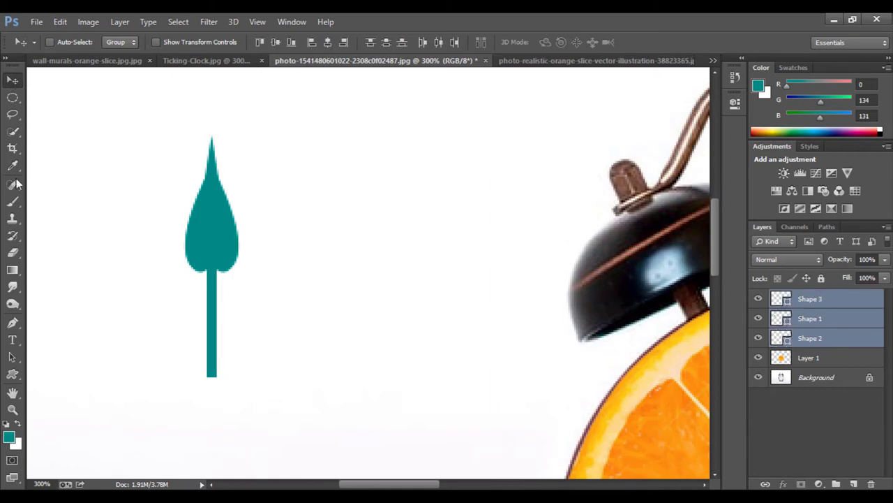
pyautogui.rightClick(857, 327)
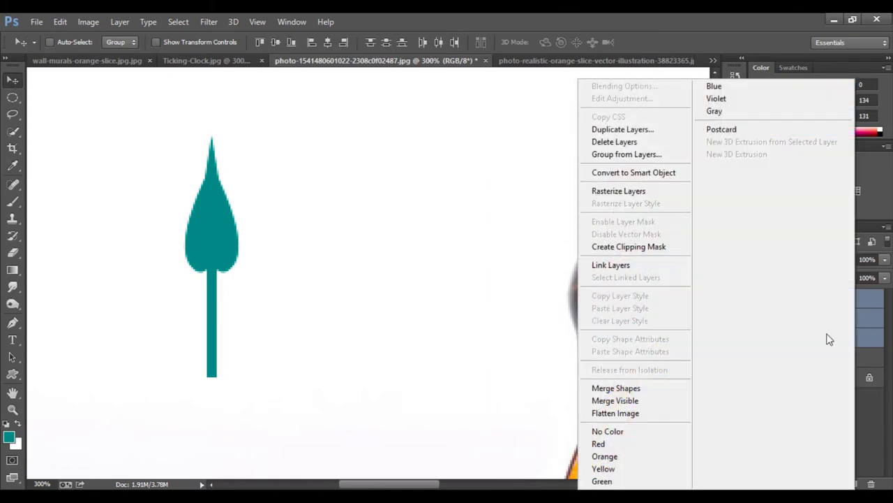
pyautogui.click(637, 392)
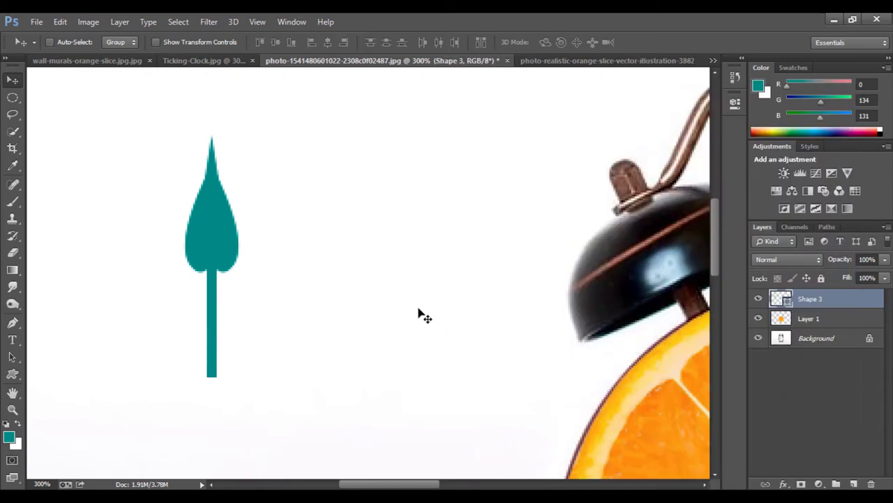
pyautogui.hotkey('ctrl', 'j')
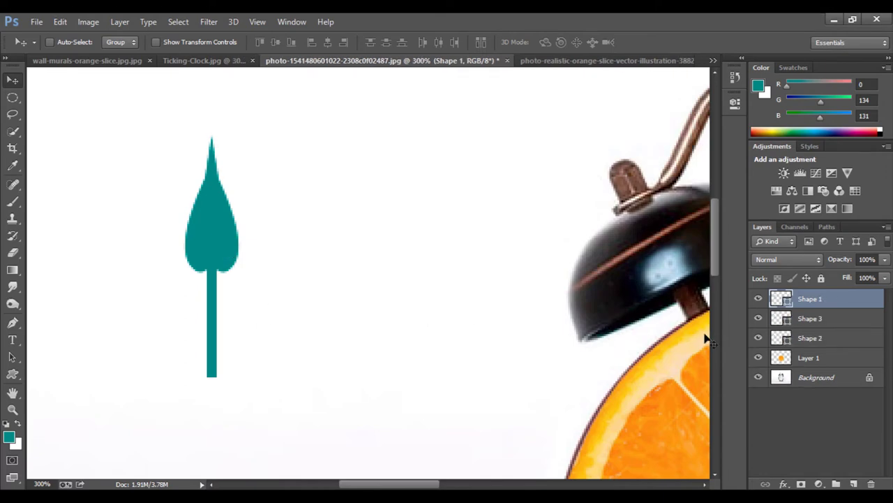
pyautogui.hotkey('ctrl', 'j')
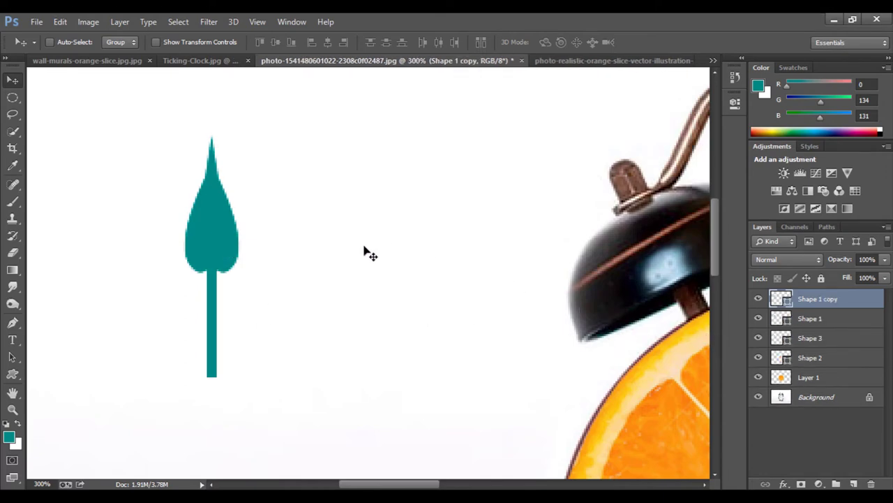
# Rotate the Shape 1 copy teardrop 90° and place it right of the upright hand
pyautogui.hotkey('ctrl', 't')
pyautogui.moveTo(349, 225)
pyautogui.mouseDown()
pyautogui.moveTo(248, 489)
pyautogui.moveTo(219, 463)
pyautogui.mouseUp()
pyautogui.moveTo(233, 231)
pyautogui.mouseDown()
pyautogui.moveTo(339, 224)
pyautogui.moveTo(450, 232)
pyautogui.mouseUp()
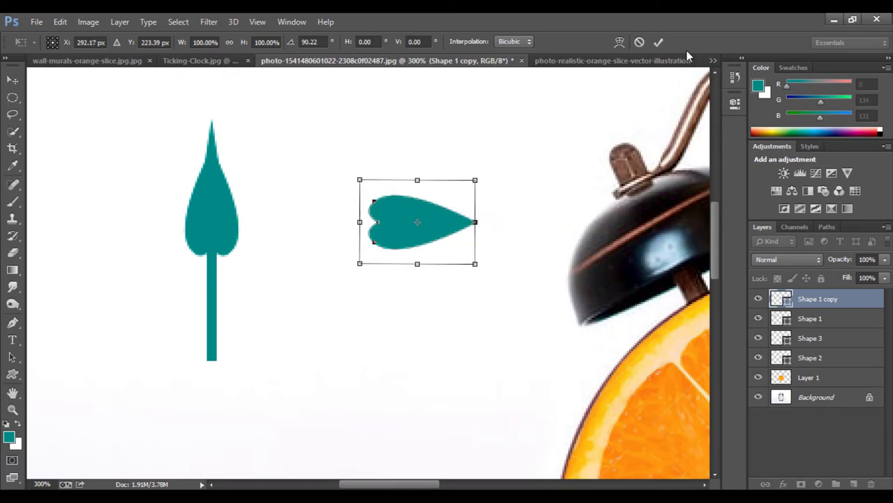
pyautogui.click(658, 42)
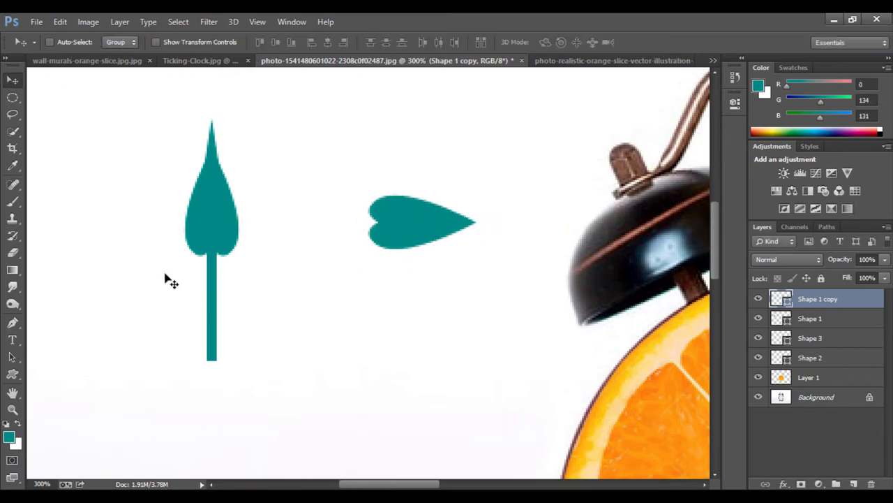
# Duplicate the stem, rotate the copy horizontal behind the teardrop, and move Shape 1 below it
pyautogui.click(822, 339)
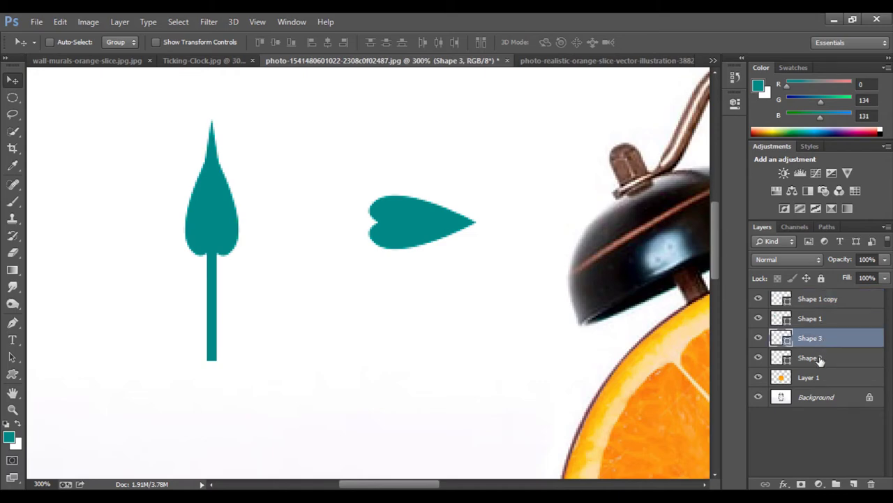
pyautogui.keyDown('shift'); pyautogui.click(820, 358); pyautogui.keyUp('shift')
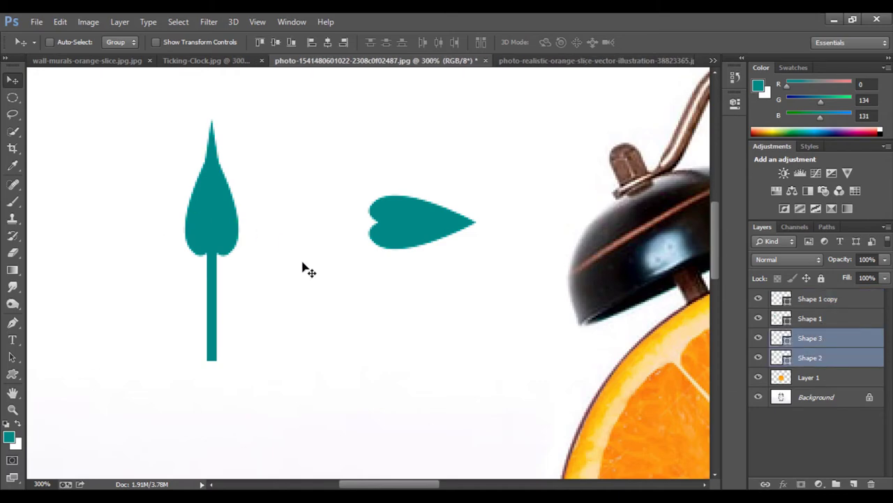
pyautogui.hotkey('ctrl', 'j')
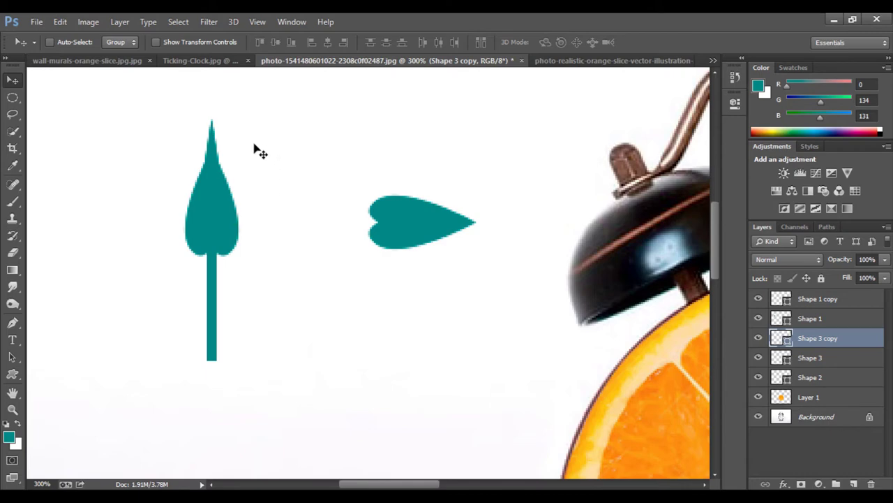
pyautogui.hotkey('ctrl', 't')
pyautogui.moveTo(273, 170)
pyautogui.mouseDown()
pyautogui.moveTo(327, 271)
pyautogui.moveTo(323, 253)
pyautogui.moveTo(466, 223)
pyautogui.moveTo(443, 227)
pyautogui.mouseUp()
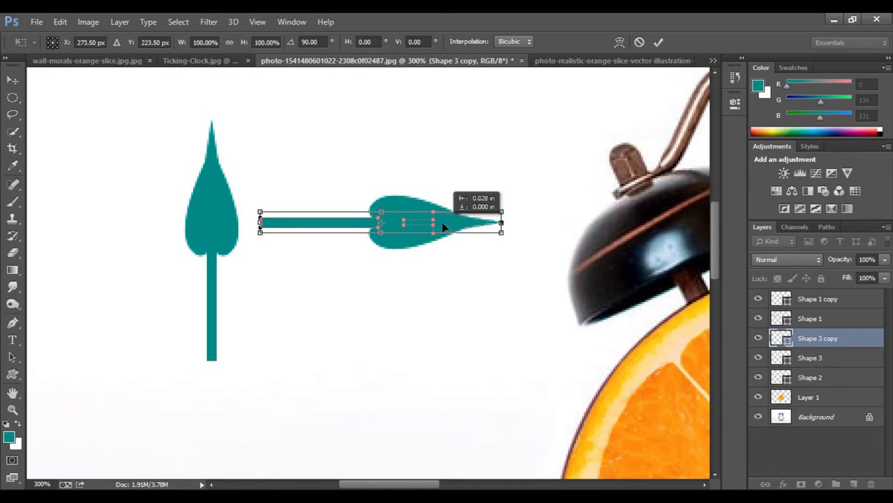
pyautogui.press('Return')
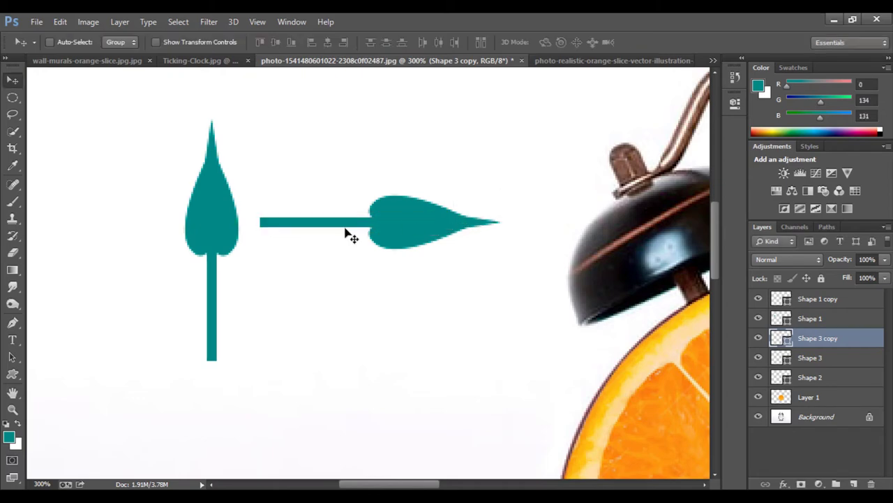
pyautogui.moveTo(395, 227); pyautogui.dragTo(407, 231)
pyautogui.moveTo(826, 317); pyautogui.dragTo(826, 342)
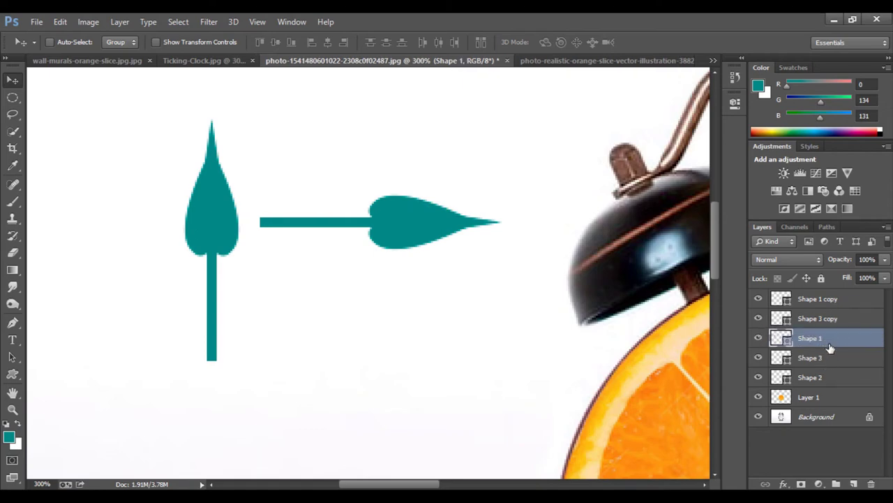
pyautogui.click(823, 317)
# Merge Shape 3 copy and Shape 1 copy into one hand and drag it down to the upright hand's base
pyautogui.keyDown('shift'); pyautogui.click(820, 299); pyautogui.keyUp('shift')
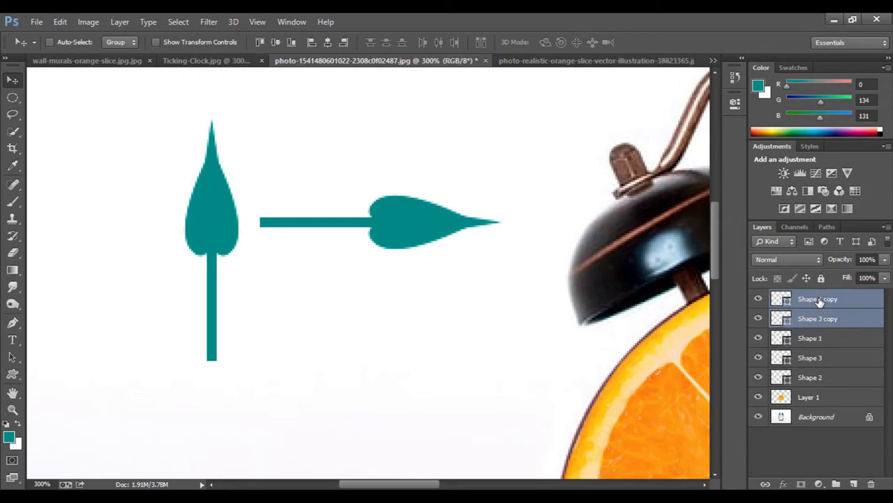
pyautogui.rightClick(820, 300)
pyautogui.click(610, 386)
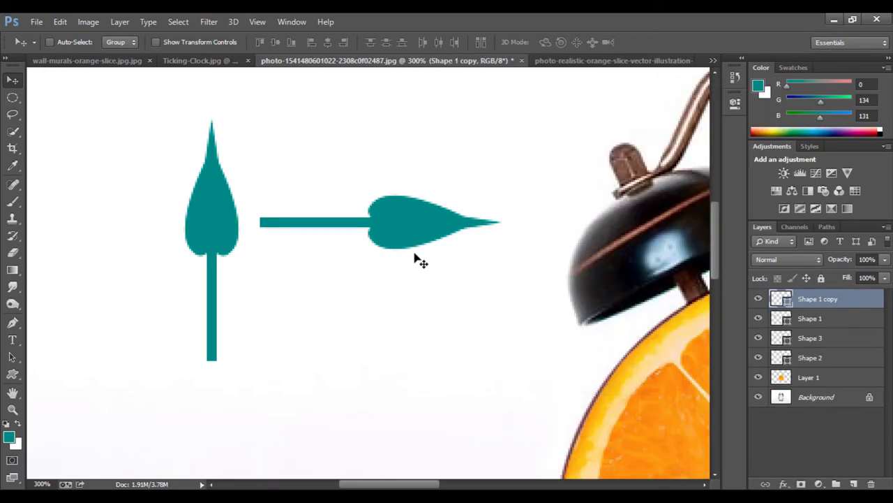
pyautogui.moveTo(412, 250)
pyautogui.mouseDown()
pyautogui.moveTo(417, 290)
pyautogui.moveTo(354, 368)
pyautogui.mouseUp()
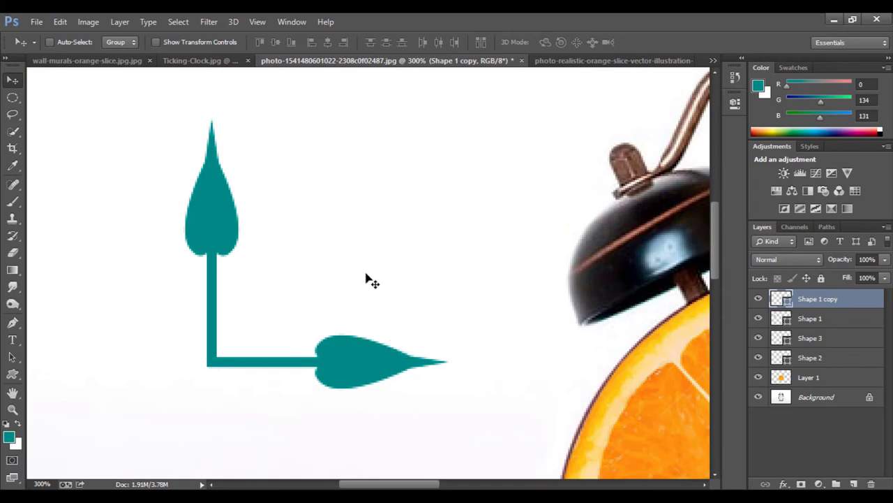
pyautogui.moveTo(365, 273); pyautogui.dragTo(442, 244)
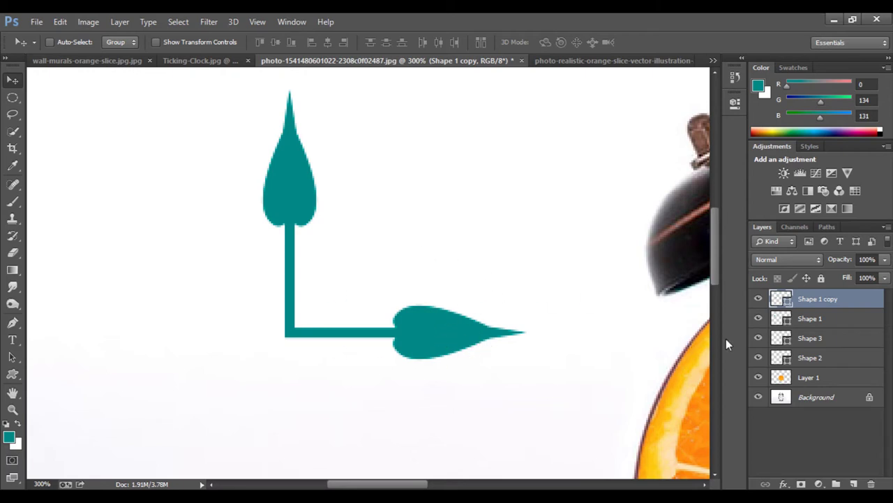
pyautogui.moveTo(568, 311); pyautogui.dragTo(567, 319)
# Duplicate the horizontal hand and rotate the copy to point up-left
pyautogui.hotkey('ctrl', 'j')
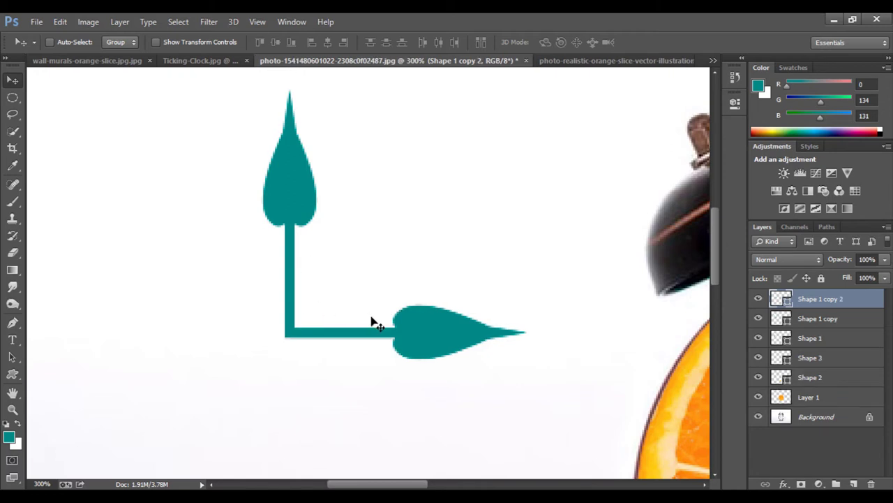
pyautogui.moveTo(413, 333); pyautogui.dragTo(439, 259)
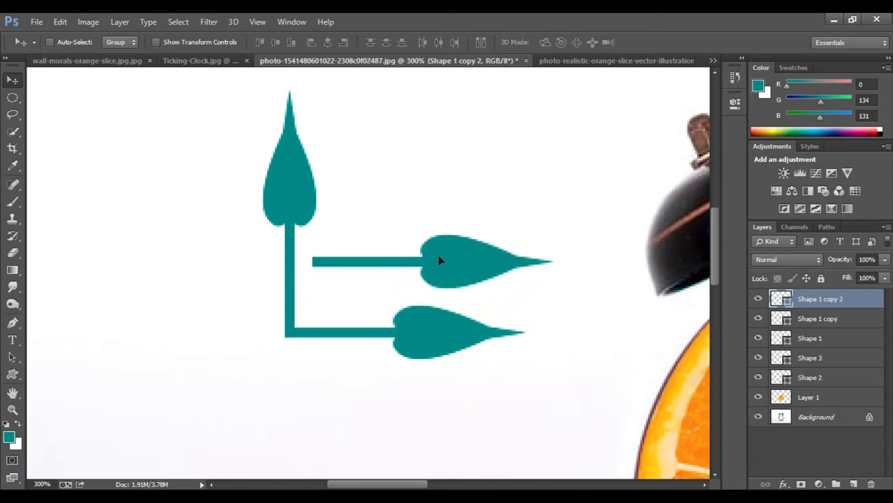
pyautogui.hotkey('ctrl', 't')
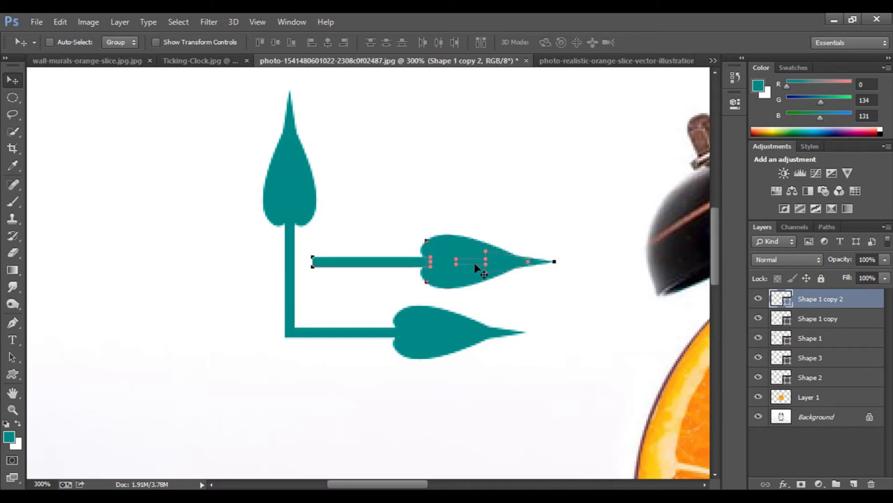
pyautogui.moveTo(568, 245)
pyautogui.mouseDown()
pyautogui.moveTo(575, 261)
pyautogui.moveTo(554, 321)
pyautogui.moveTo(449, 365)
pyautogui.moveTo(347, 365)
pyautogui.mouseUp()
pyautogui.moveTo(429, 282)
pyautogui.mouseDown()
pyautogui.moveTo(186, 396)
pyautogui.moveTo(192, 412)
pyautogui.mouseUp()
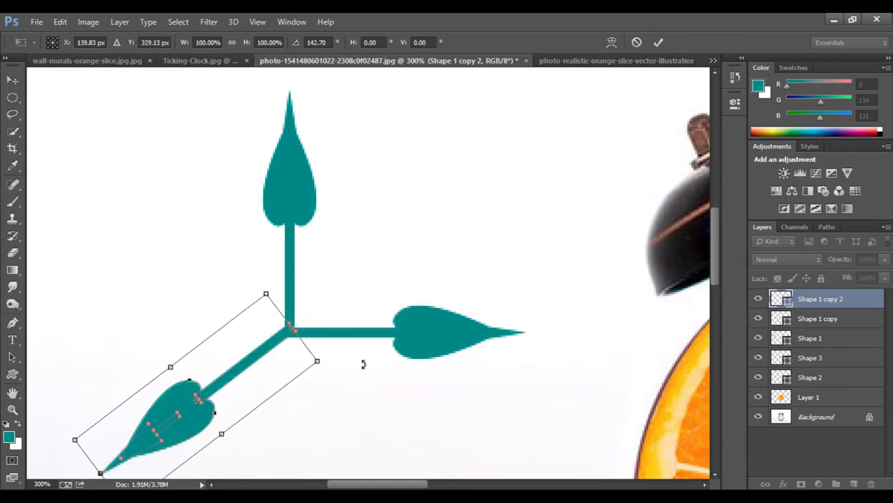
pyautogui.moveTo(280, 215); pyautogui.dragTo(123, 295)
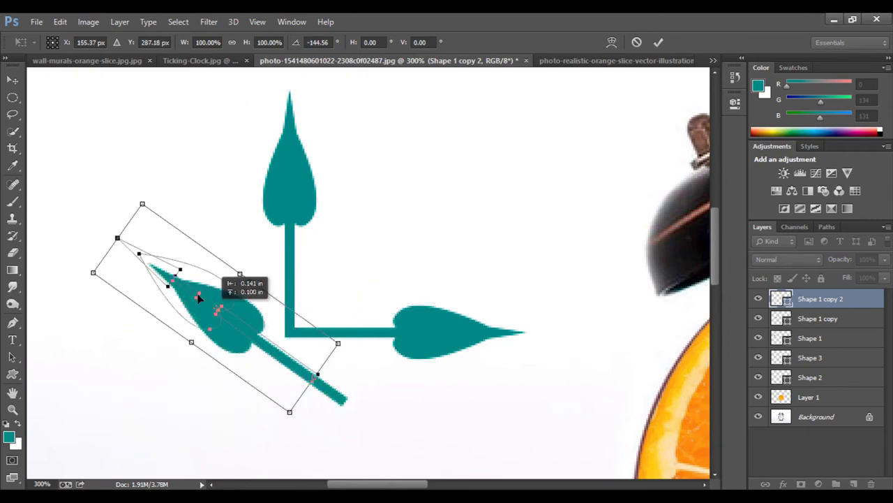
pyautogui.moveTo(231, 338); pyautogui.dragTo(190, 267)
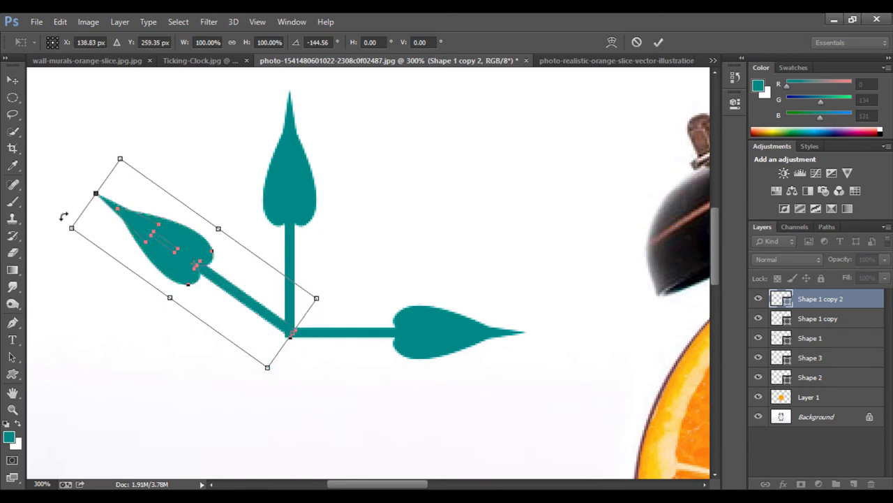
# Fine-tune the third hand to about -150.7° and nudge it onto the shared pivot
pyautogui.moveTo(64, 216); pyautogui.dragTo(63, 229)
pyautogui.moveTo(124, 243); pyautogui.dragTo(143, 264)
pyautogui.moveTo(248, 318); pyautogui.dragTo(255, 313)
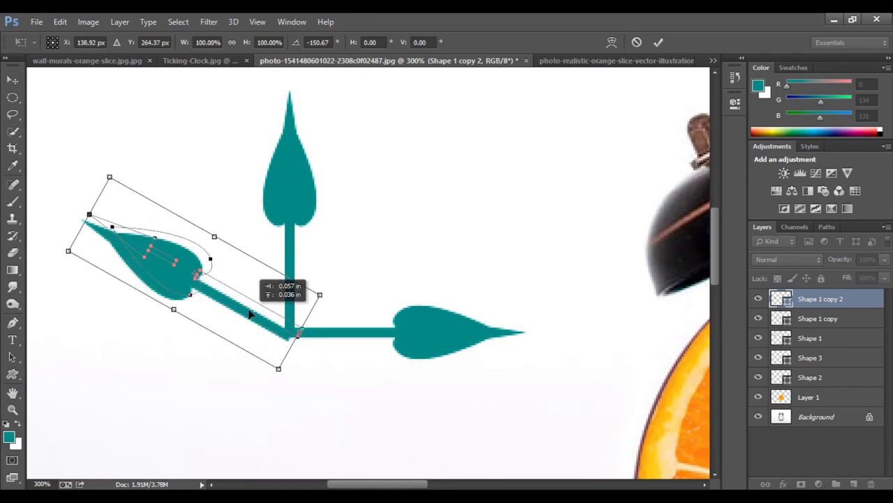
pyautogui.press('Left')
pyautogui.press('Left')
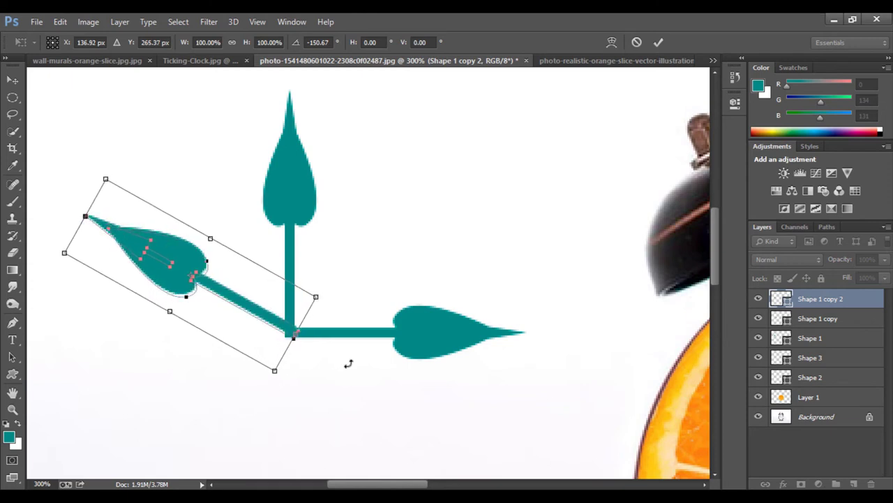
pyautogui.press('Left')
pyautogui.press('Down')
pyautogui.press('Left')
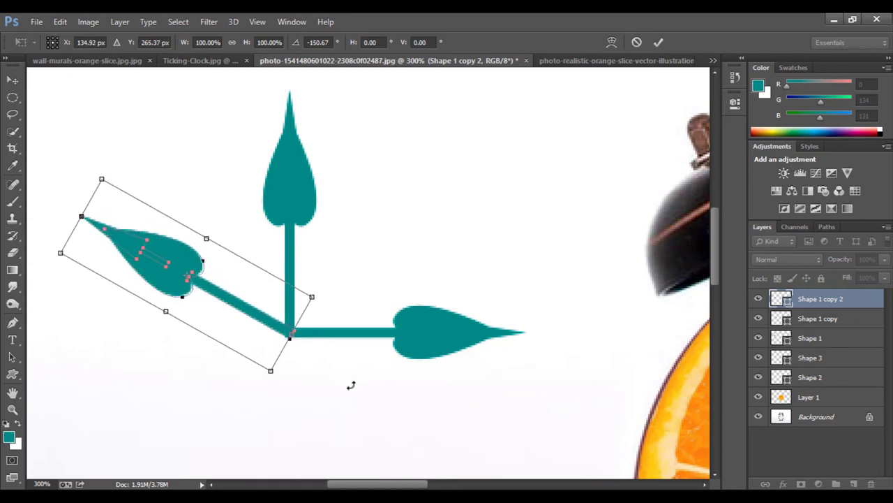
pyautogui.click(658, 42)
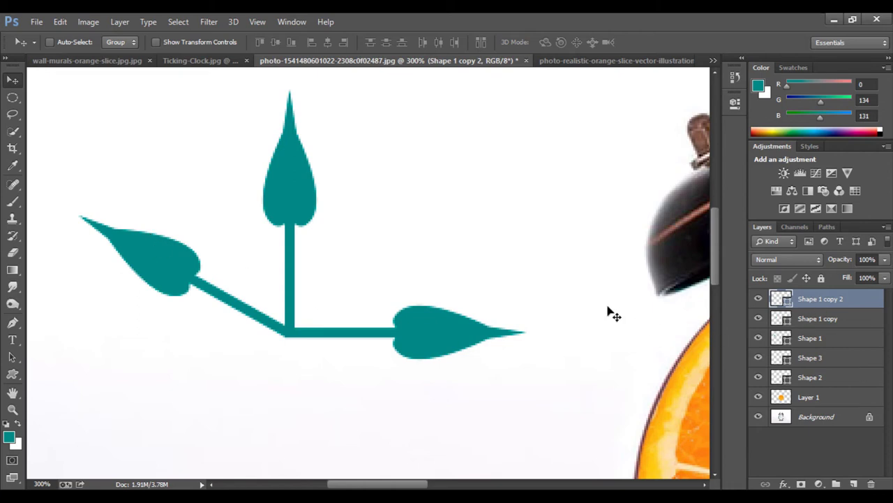
# Shrink the left teal hand slightly and shift it right and down
pyautogui.hotkey('ctrl', 't')
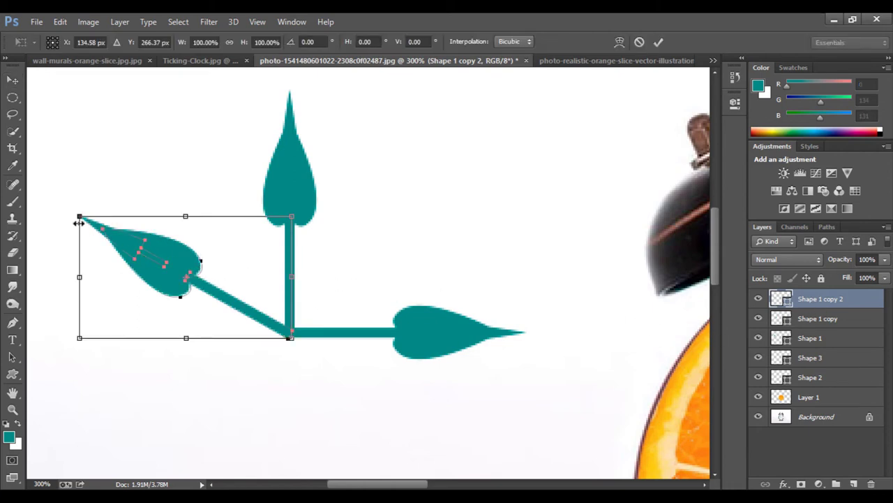
pyautogui.moveTo(78, 218); pyautogui.dragTo(100, 229)
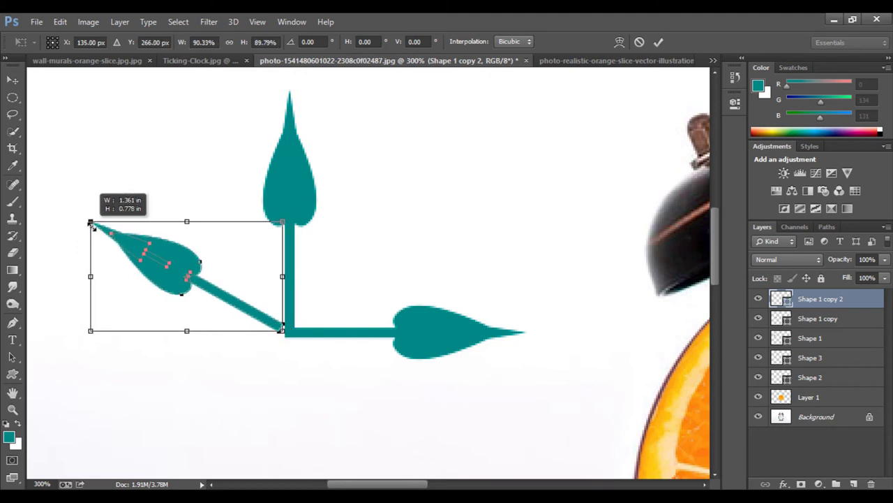
pyautogui.moveTo(176, 285); pyautogui.dragTo(195, 297)
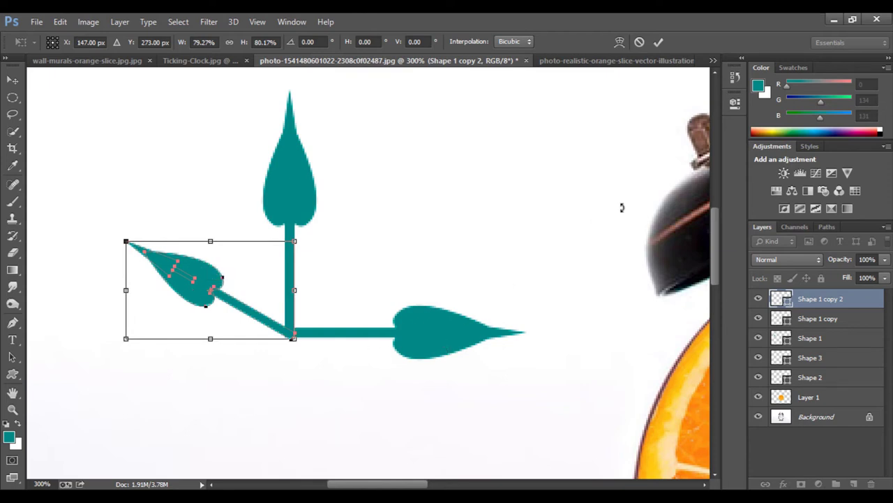
pyautogui.press('Return')
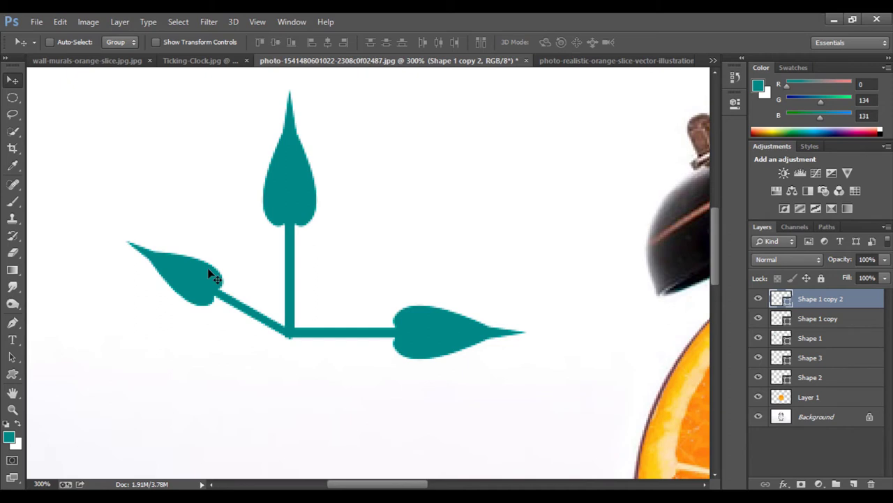
# Rotate the left hand about -50° so it points down-left, after cancelling a failed attempt
pyautogui.hotkey('ctrl', 't')
pyautogui.moveTo(120, 240)
pyautogui.mouseDown()
pyautogui.moveTo(126, 277)
pyautogui.moveTo(142, 272)
pyautogui.mouseUp()
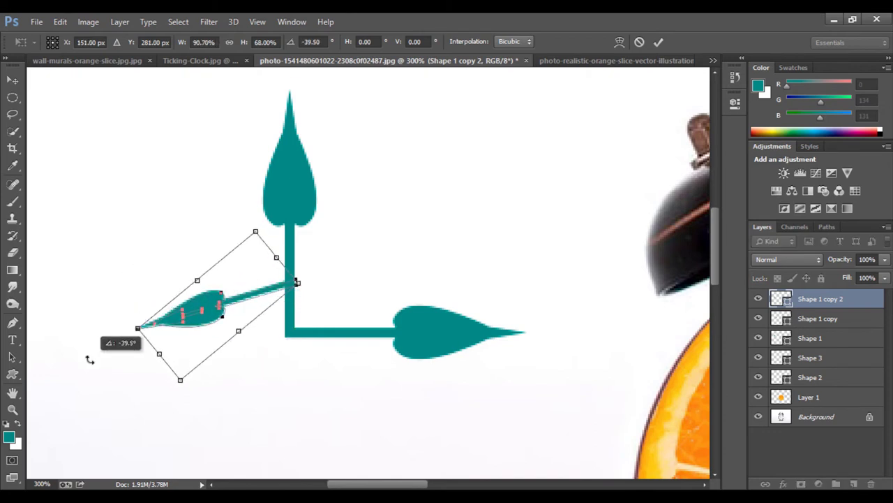
pyautogui.moveTo(107, 312); pyautogui.dragTo(85, 358)
pyautogui.moveTo(185, 341); pyautogui.dragTo(188, 375)
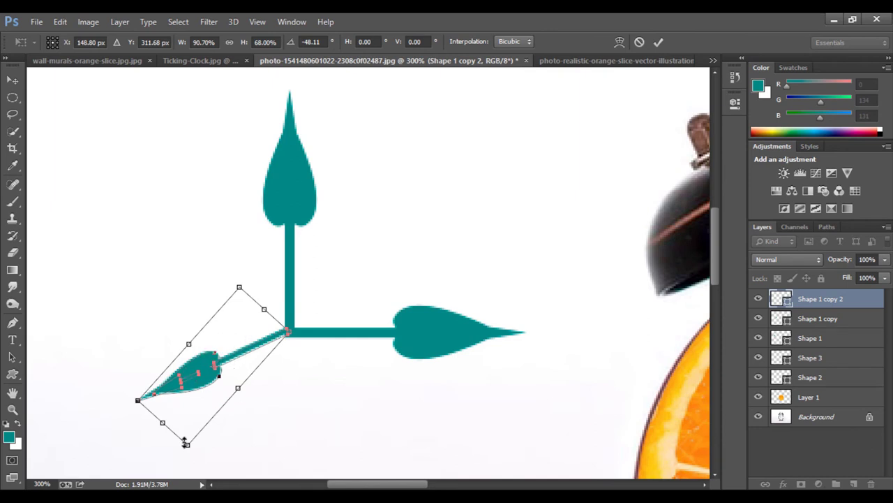
pyautogui.moveTo(185, 442)
pyautogui.mouseDown()
pyautogui.moveTo(184, 432)
pyautogui.moveTo(184, 457)
pyautogui.mouseUp()
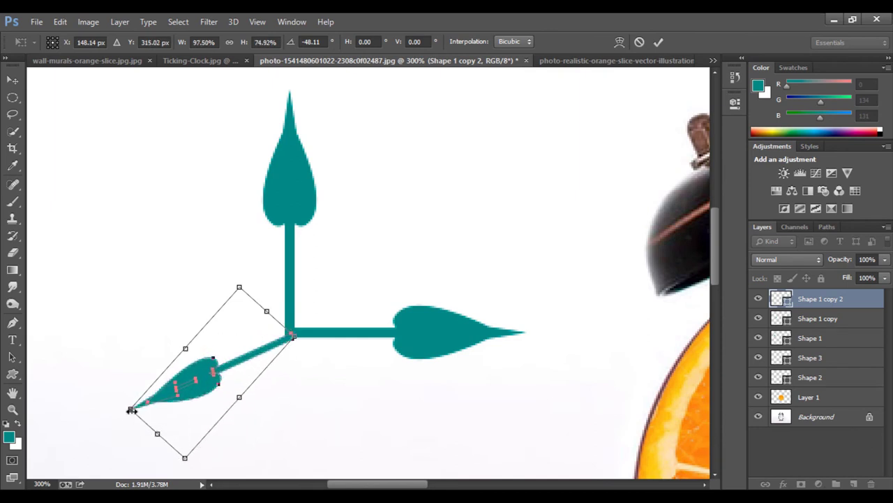
pyautogui.moveTo(130, 410)
pyautogui.mouseDown()
pyautogui.moveTo(123, 374)
pyautogui.moveTo(135, 406)
pyautogui.mouseUp()
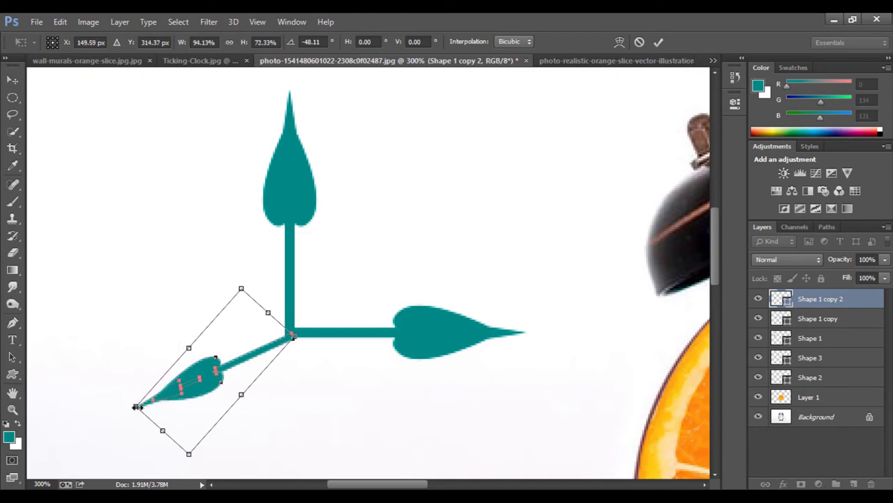
pyautogui.moveTo(136, 406)
pyautogui.mouseDown()
pyautogui.moveTo(132, 395)
pyautogui.moveTo(131, 418)
pyautogui.mouseUp()
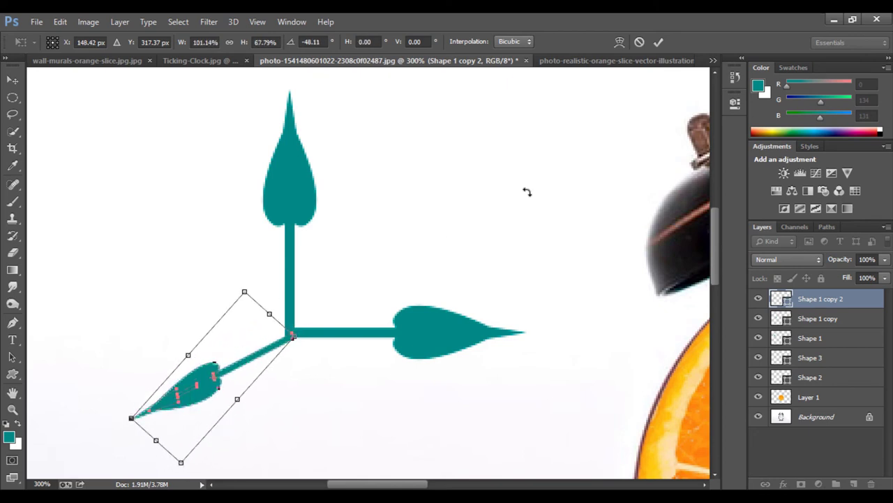
pyautogui.click(637, 43)
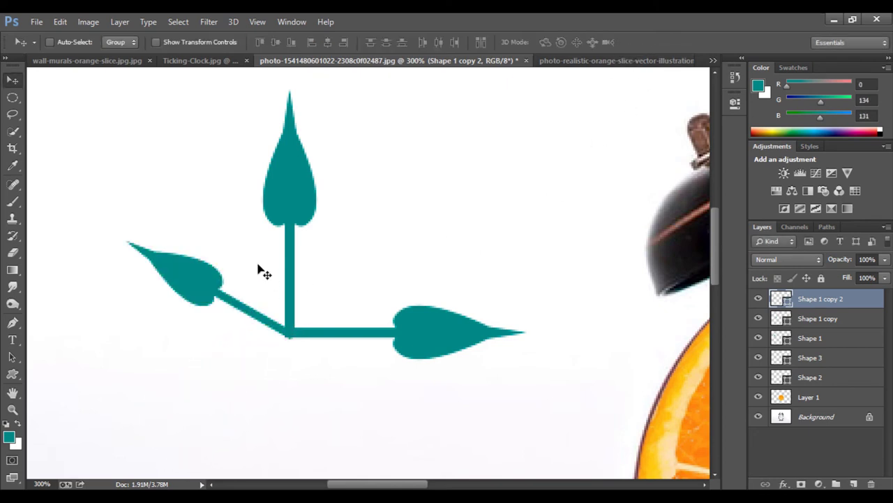
pyautogui.hotkey('ctrl', 't')
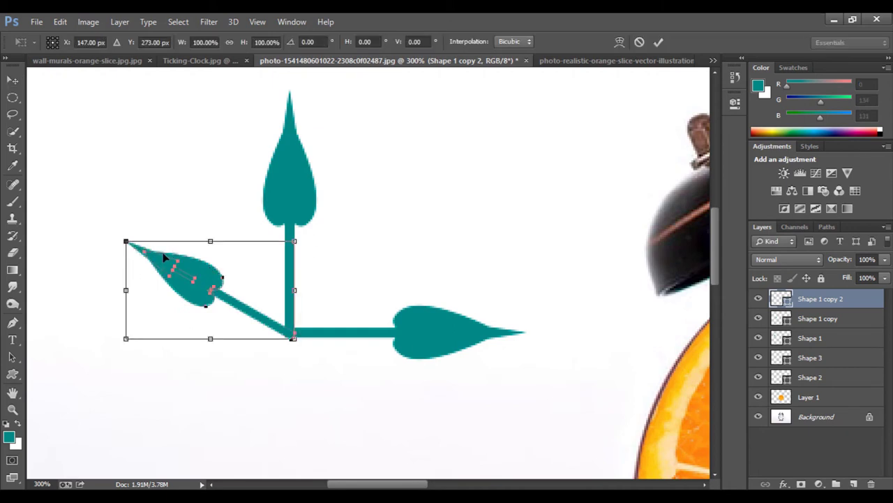
pyautogui.moveTo(111, 241)
pyautogui.mouseDown()
pyautogui.moveTo(87, 354)
pyautogui.moveTo(168, 325)
pyautogui.moveTo(185, 393)
pyautogui.mouseUp()
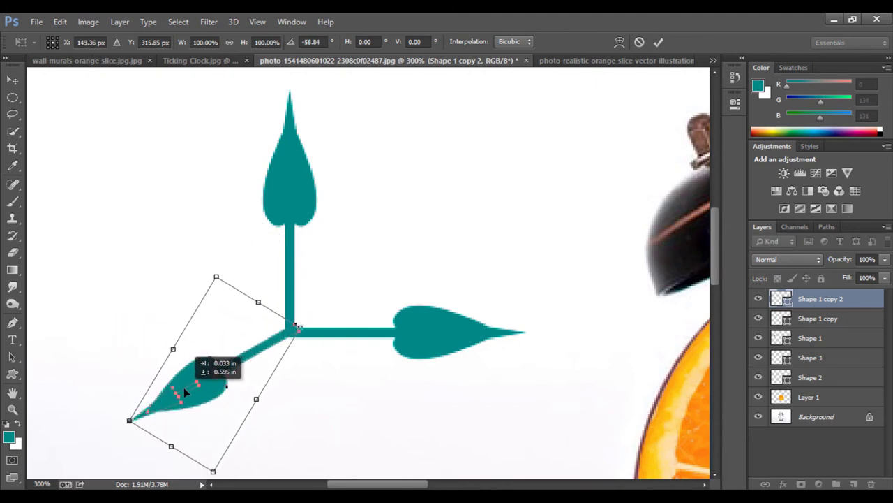
pyautogui.press('Return')
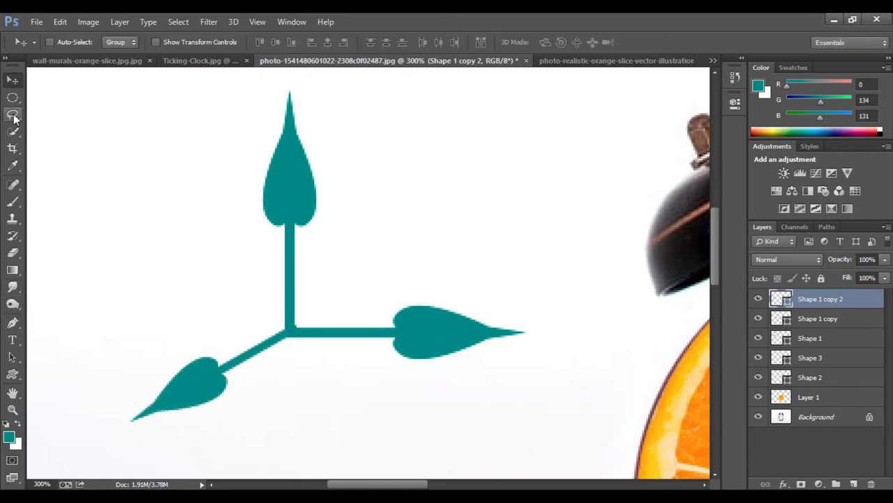
# With the Ellipse tool zoomed in, reset colours to black and draw a small circle
pyautogui.click(20, 270)
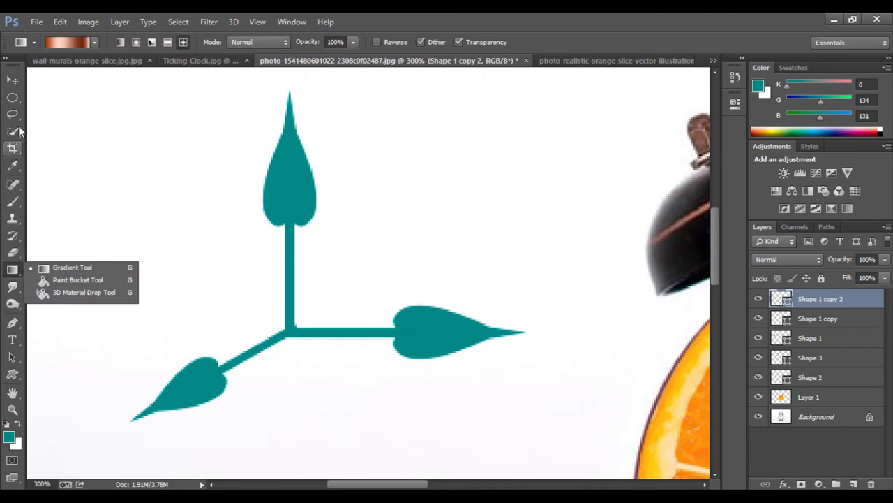
pyautogui.click(13, 374)
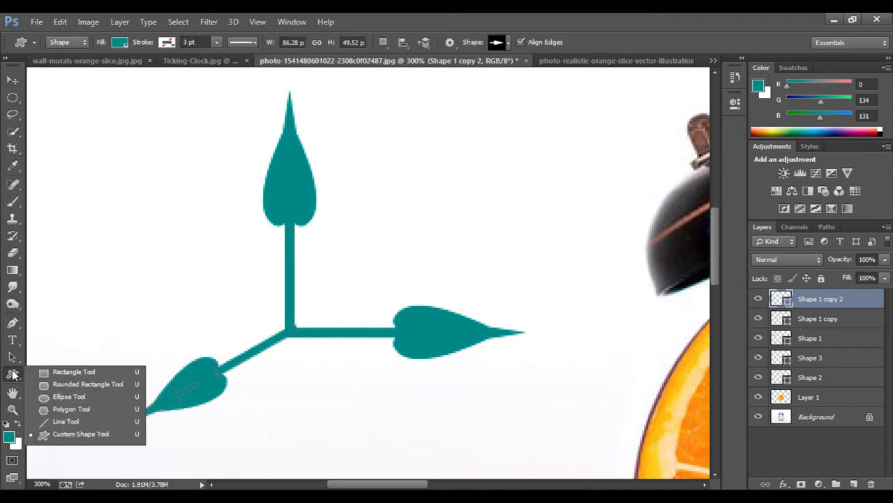
pyautogui.click(70, 395)
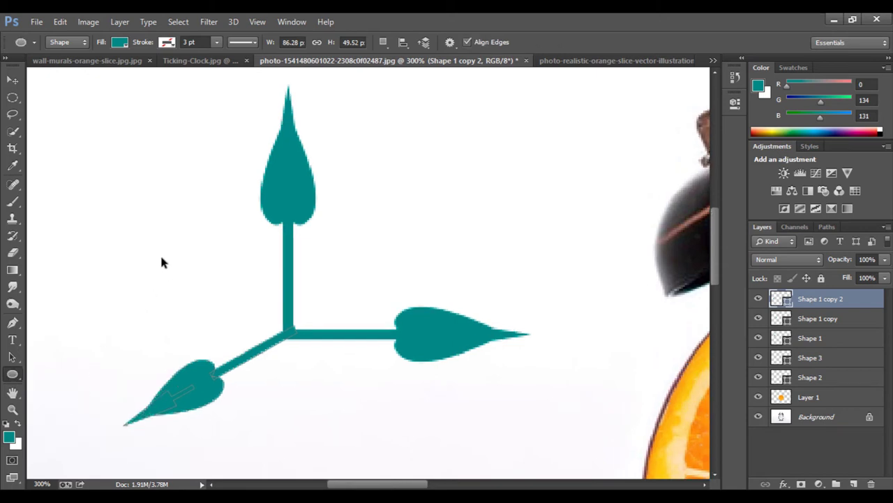
pyautogui.hotkey('ctrl', '+')
pyautogui.moveTo(182, 247); pyautogui.dragTo(286, 259)
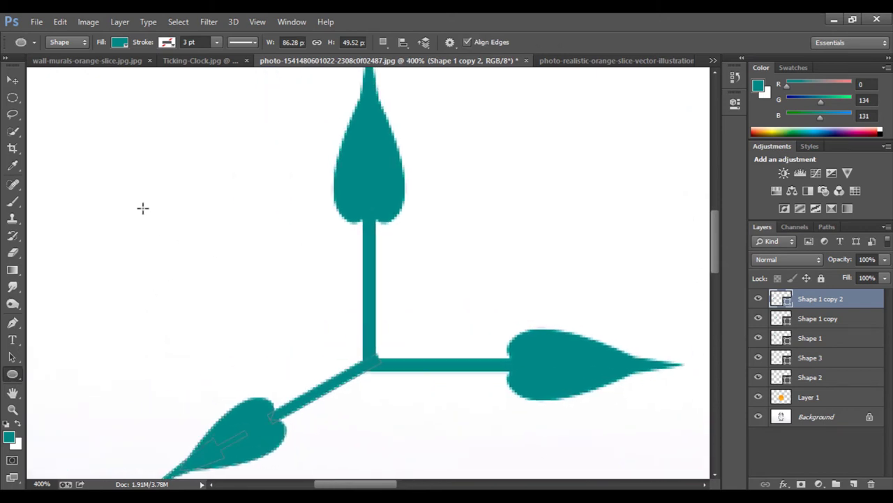
pyautogui.click(7, 422)
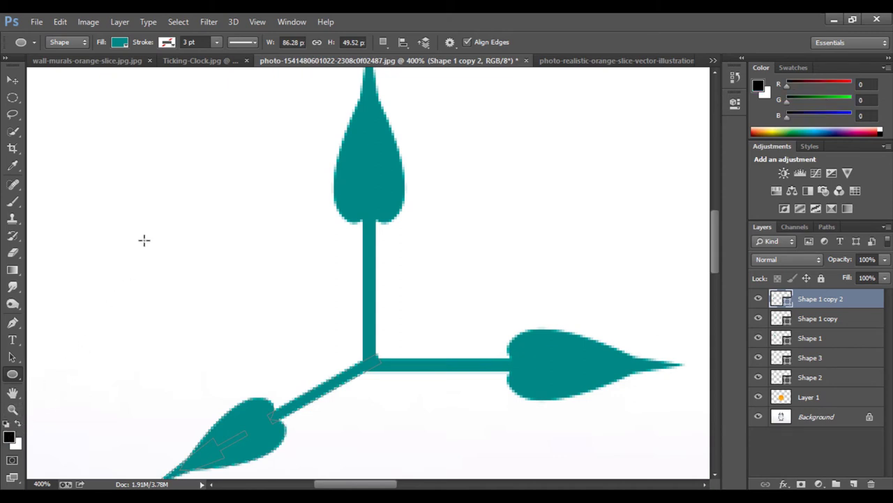
pyautogui.moveTo(149, 236); pyautogui.dragTo(159, 248)
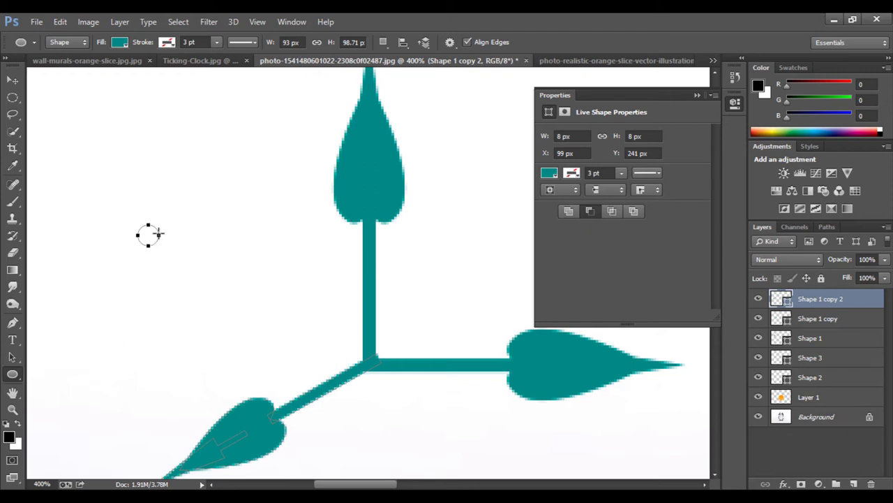
# Undo an accidental fill, then nudge the lower-left hand and return it to place
pyautogui.hotkey('ctrl', 'BackSpace')
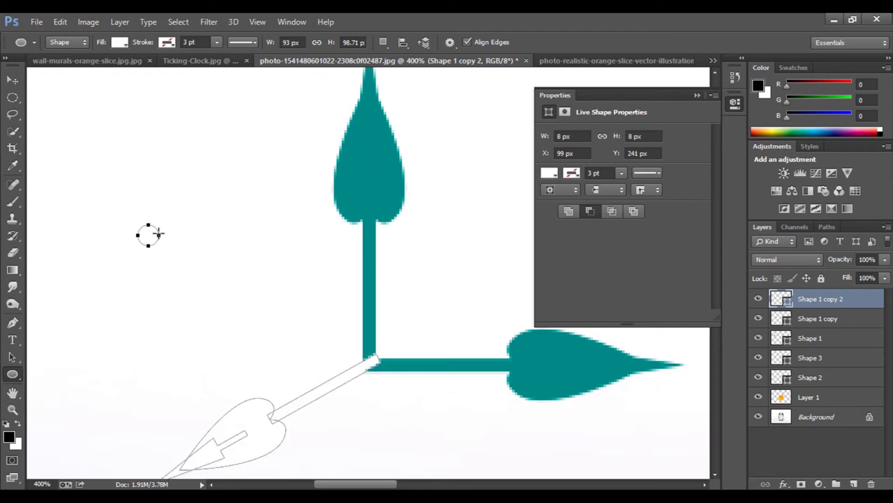
pyautogui.hotkey('ctrl', 'z')
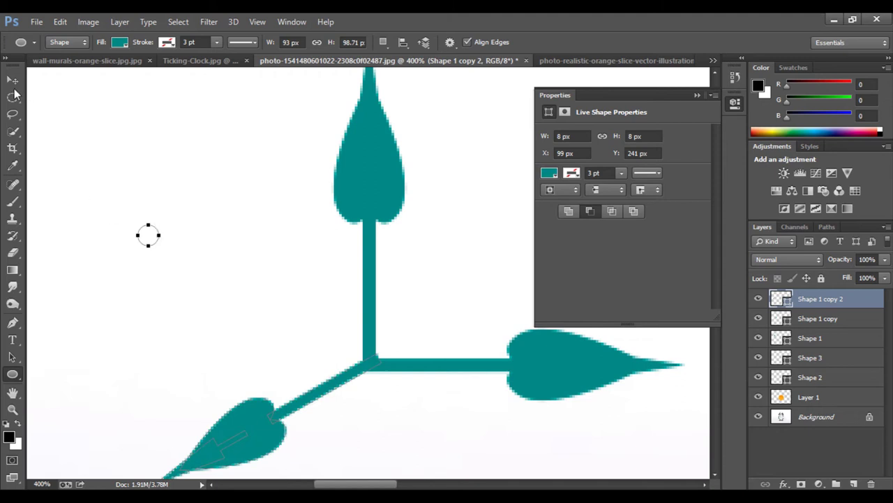
pyautogui.press('v')
pyautogui.press('Down')
pyautogui.press('Down')
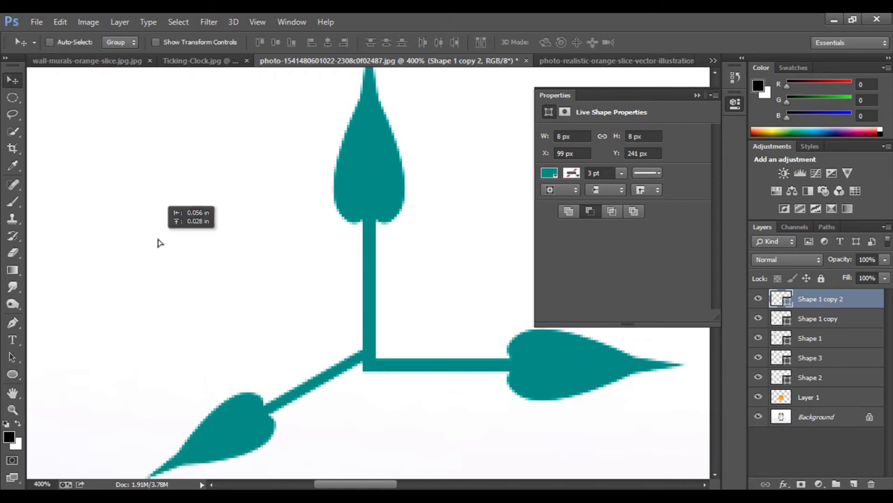
pyautogui.press('Left')
pyautogui.press('Left')
pyautogui.press('Down')
pyautogui.press('Down')
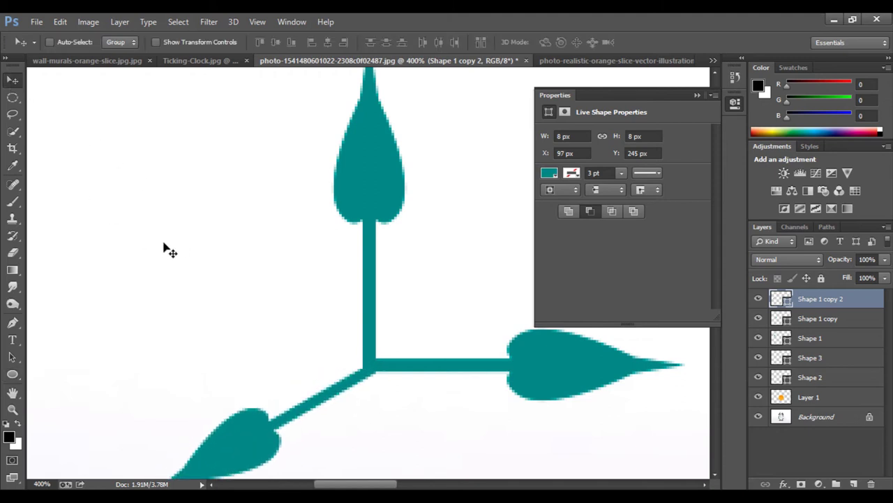
pyautogui.press('Up')
pyautogui.press('Up')
pyautogui.press('Up')
pyautogui.press('Right')
pyautogui.press('Right')
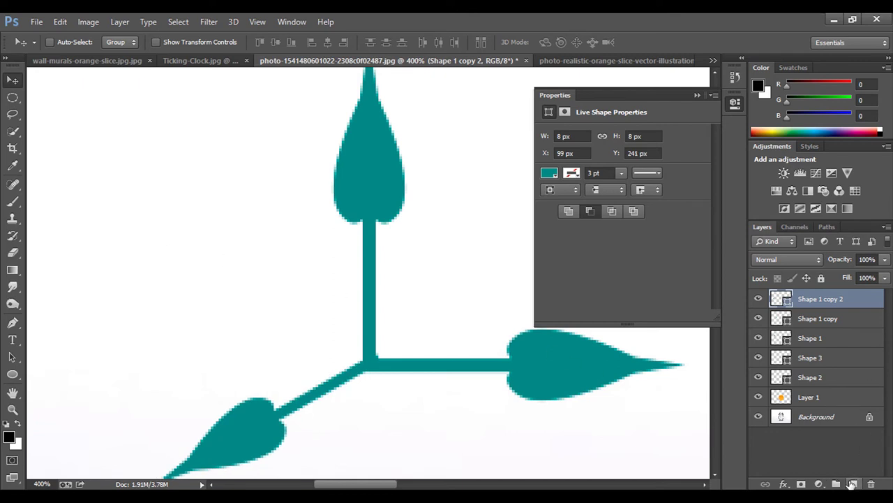
# On a new layer, draw a small teal circle about 0.08 in where the hands meet
pyautogui.click(852, 484)
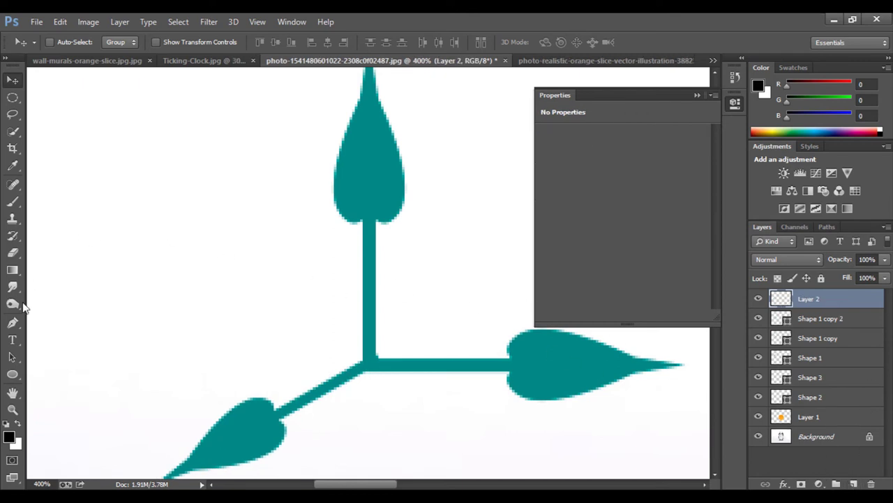
pyautogui.click(13, 373)
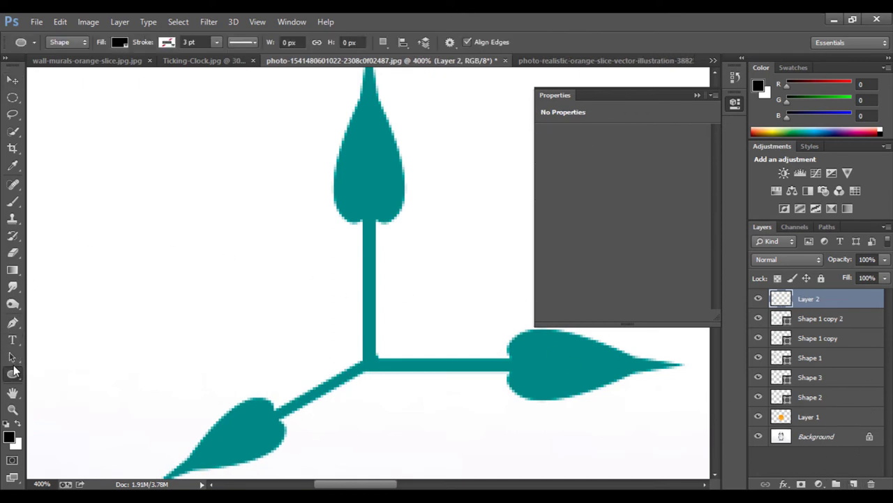
pyautogui.click(379, 356)
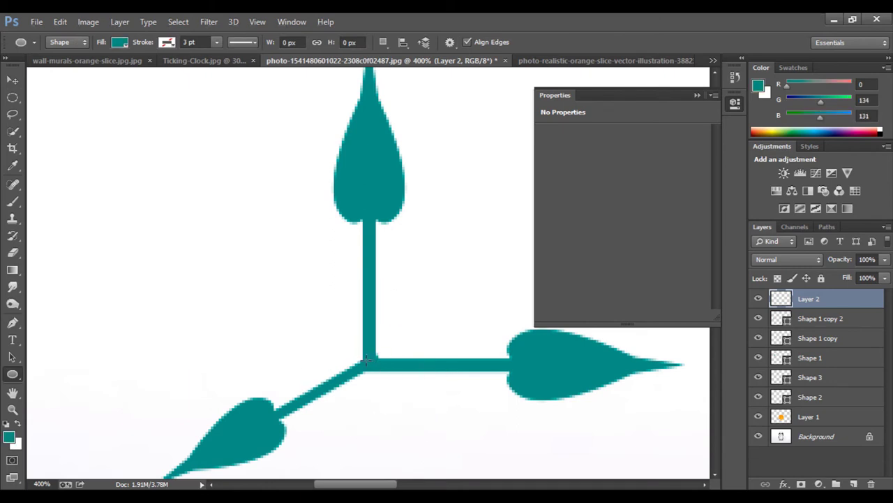
pyautogui.moveTo(369, 361); pyautogui.dragTo(378, 372)
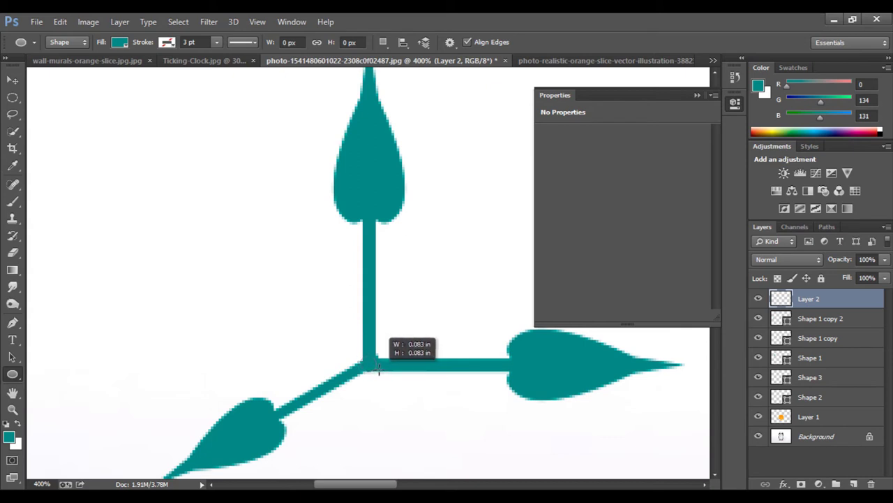
pyautogui.moveTo(378, 373); pyautogui.dragTo(380, 372)
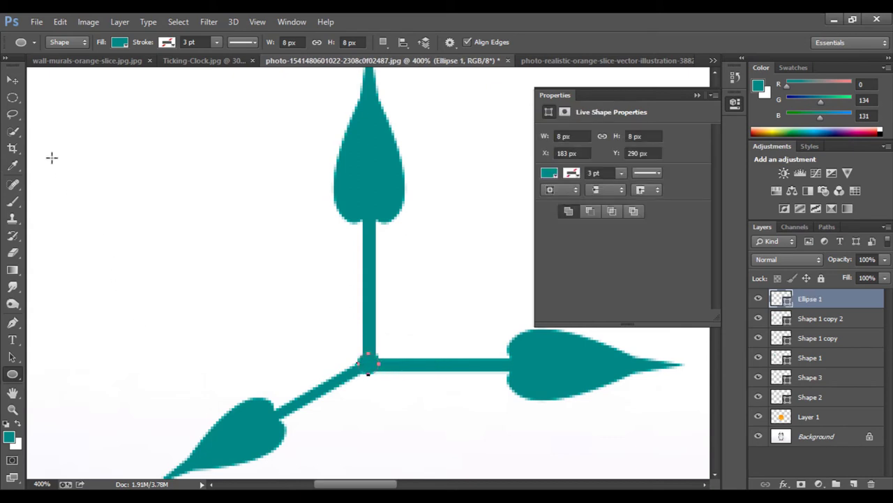
pyautogui.click(12, 78)
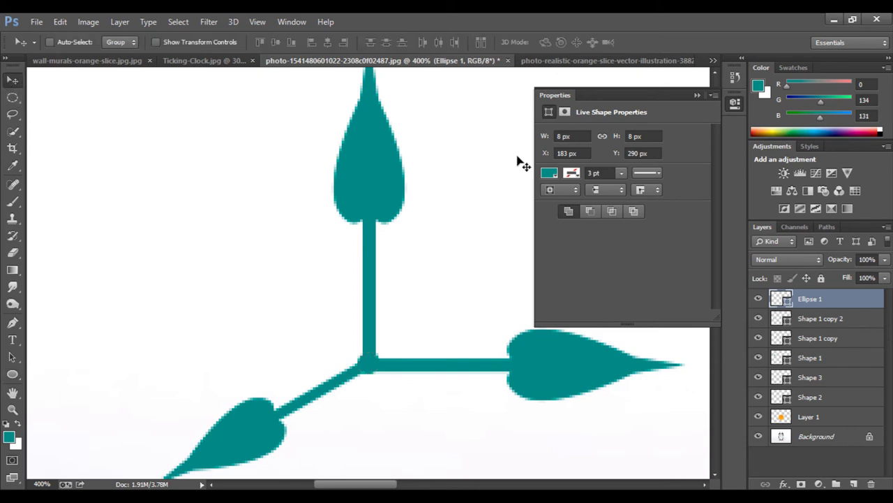
# Give the circle a white fill and a black 0.99 pt outline
pyautogui.click(554, 176)
pyautogui.click(574, 174)
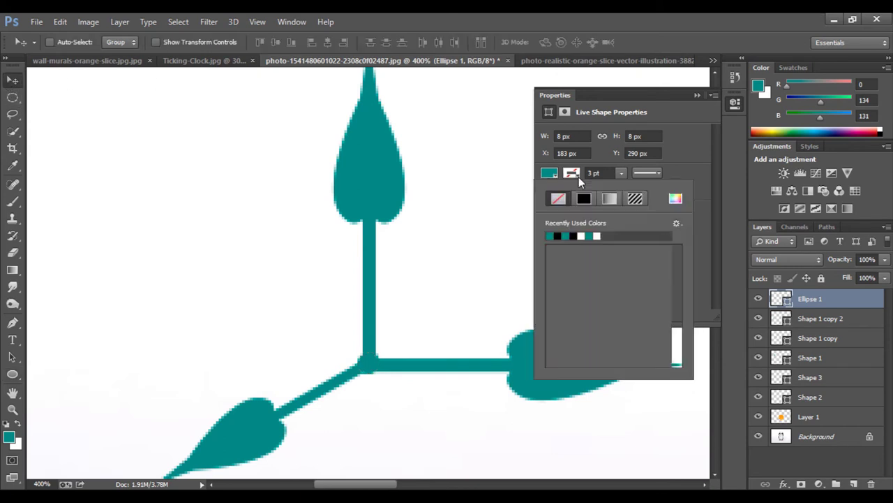
pyautogui.click(584, 199)
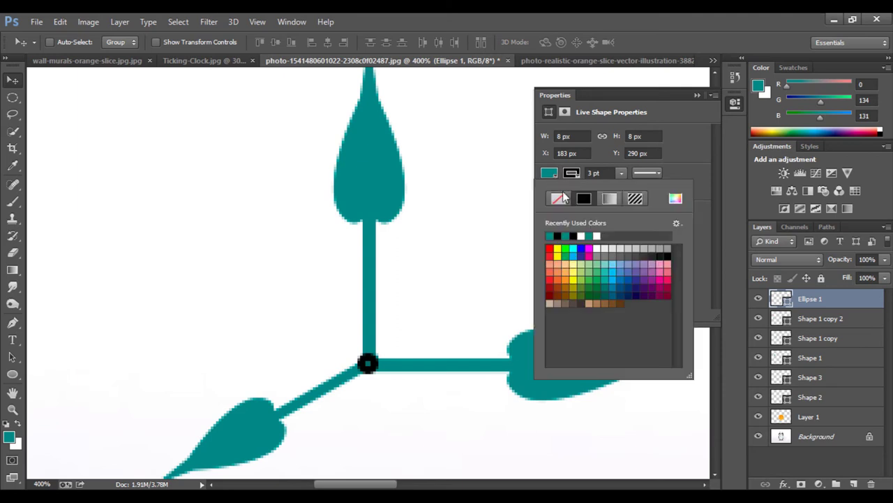
pyautogui.click(595, 237)
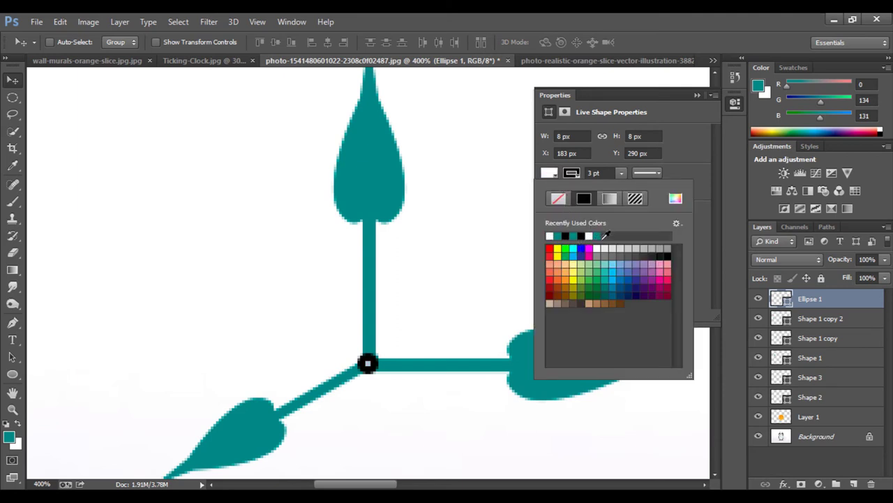
pyautogui.click(626, 176)
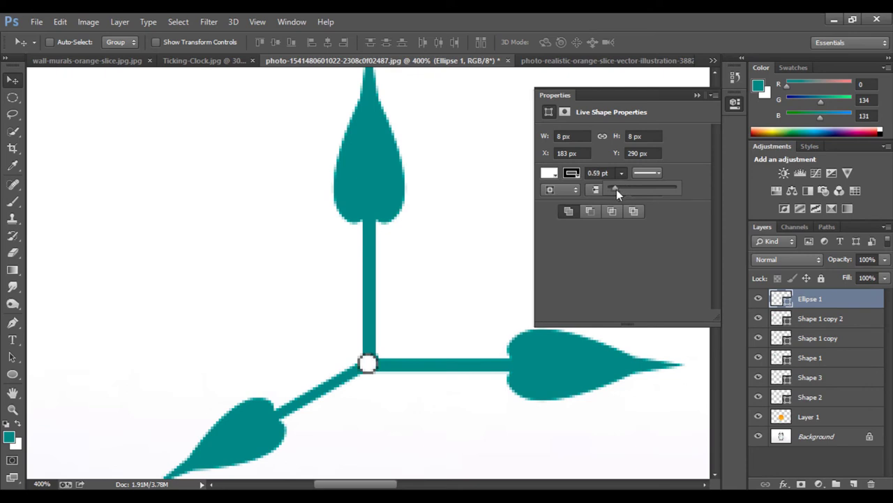
pyautogui.moveTo(619, 189); pyautogui.dragTo(621, 190)
pyautogui.click(504, 239)
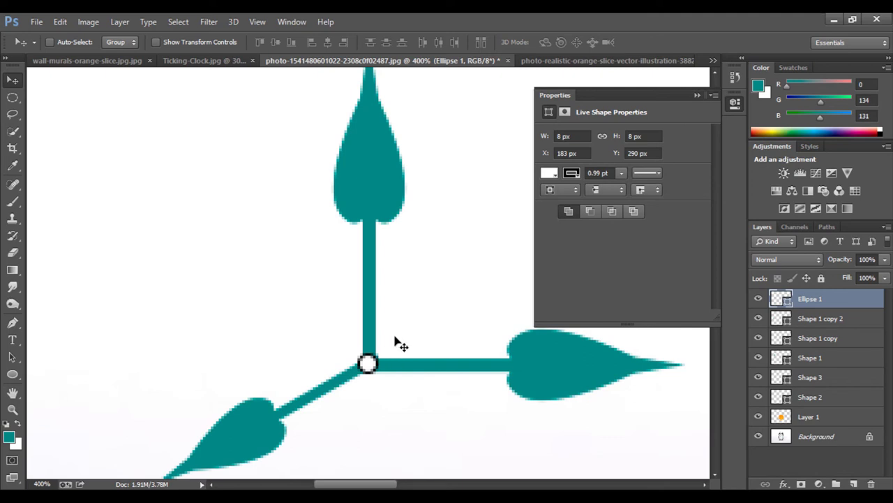
pyautogui.hotkey('ctrl', '-')
pyautogui.hotkey('ctrl', '-')
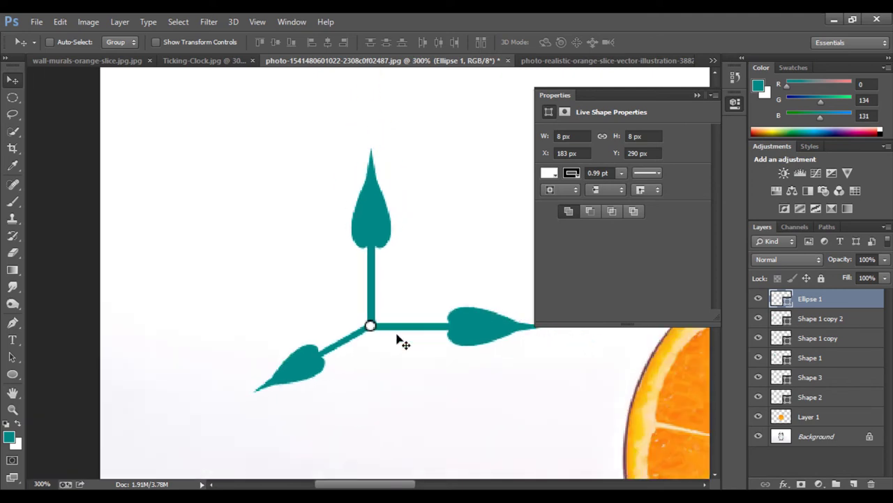
pyautogui.hotkey('ctrl', '-')
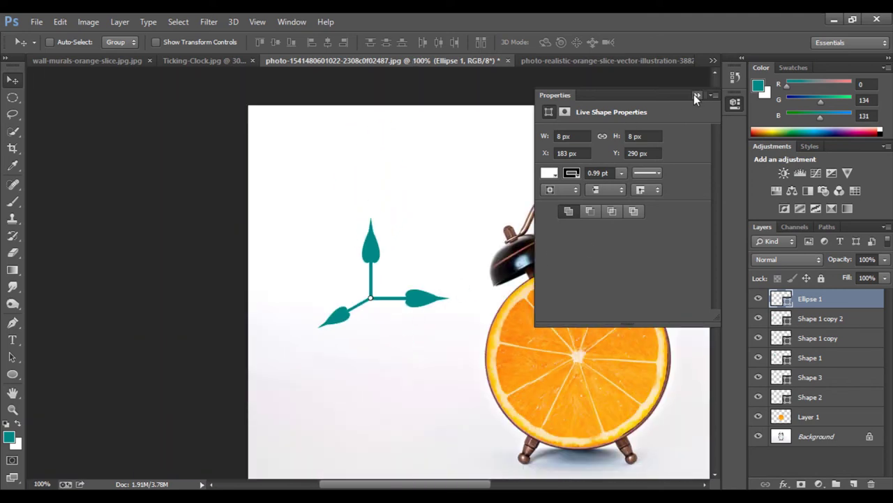
pyautogui.click(696, 95)
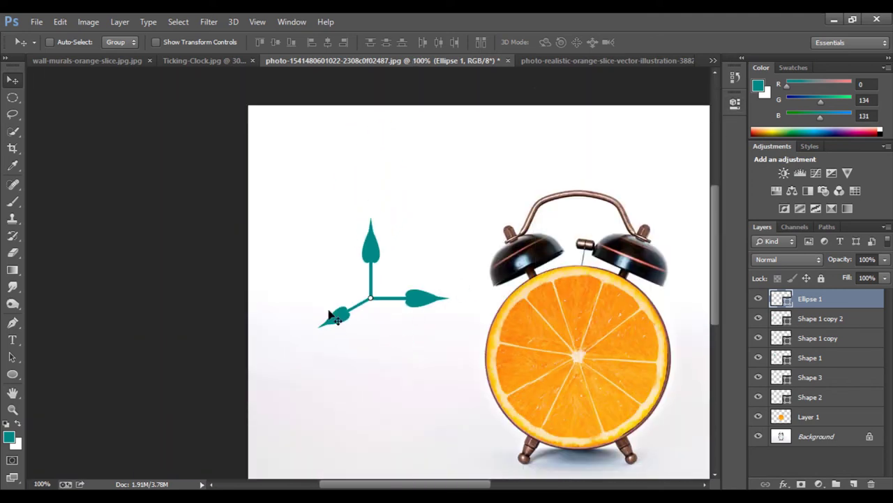
# Move all the clock-hand layers onto the orange slice and scale them down slightly
pyautogui.keyDown('ctrl'); pyautogui.click(831, 324); pyautogui.keyUp('ctrl')
pyautogui.keyDown('ctrl'); pyautogui.click(832, 340); pyautogui.keyUp('ctrl')
pyautogui.keyDown('ctrl'); pyautogui.click(833, 363); pyautogui.keyUp('ctrl')
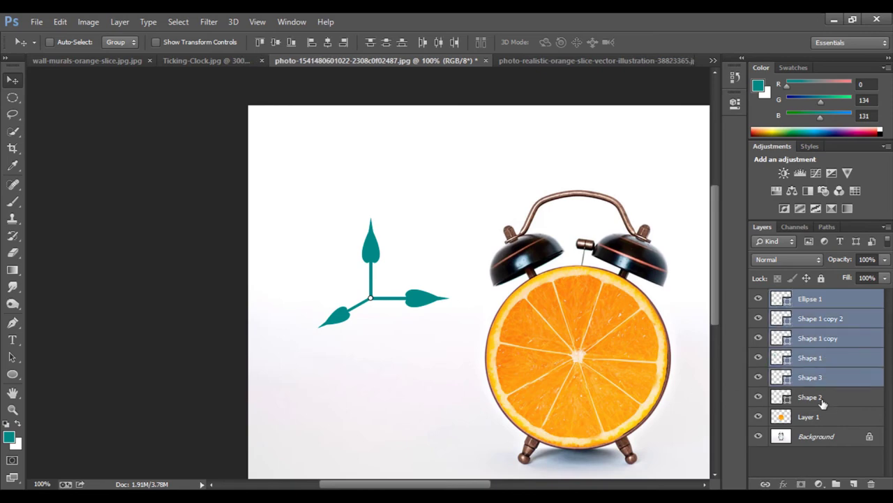
pyautogui.keyDown('ctrl'); pyautogui.click(824, 398); pyautogui.keyUp('ctrl')
pyautogui.moveTo(402, 307)
pyautogui.mouseDown()
pyautogui.moveTo(585, 361)
pyautogui.moveTo(598, 357)
pyautogui.mouseUp()
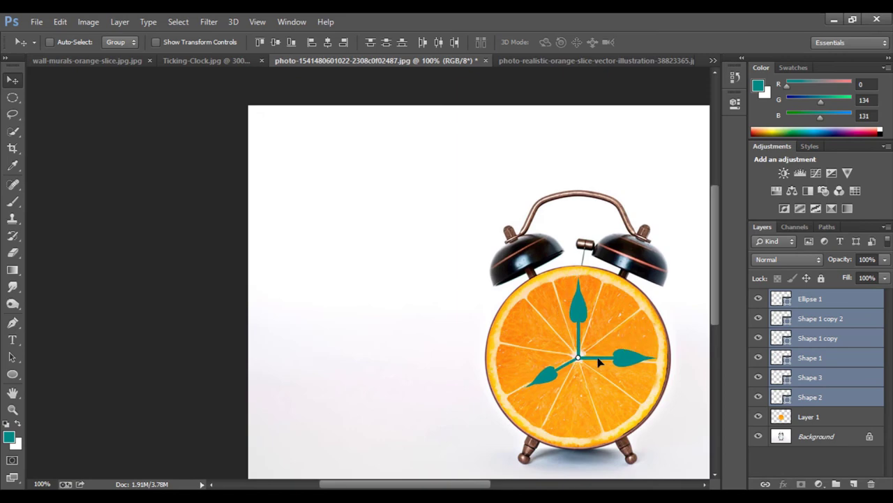
pyautogui.hotkey('ctrl', 't')
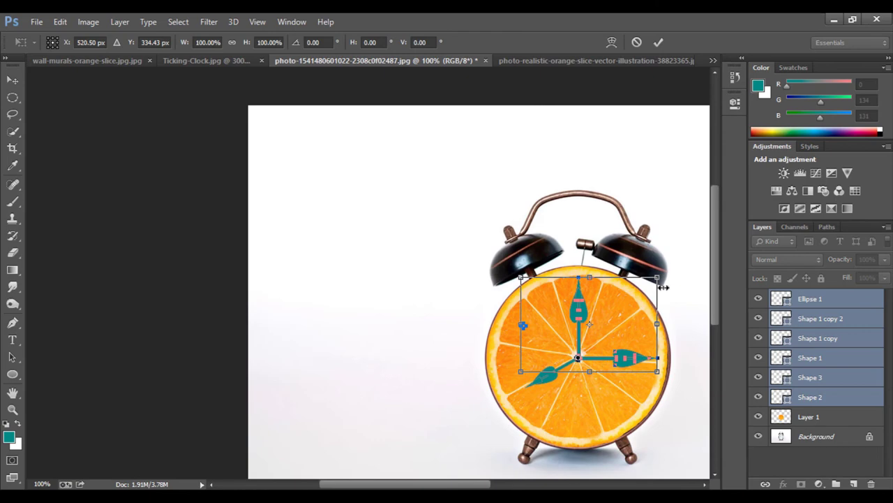
pyautogui.moveTo(658, 277); pyautogui.dragTo(655, 285)
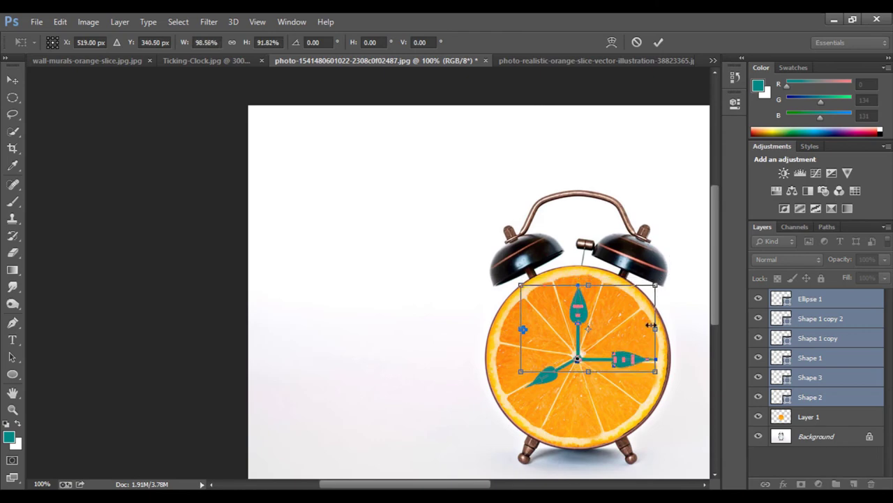
pyautogui.press('Return')
# Nudge the hands down-left onto the slice's centre and view the image at 100%
pyautogui.hotkey('ctrl', '+')
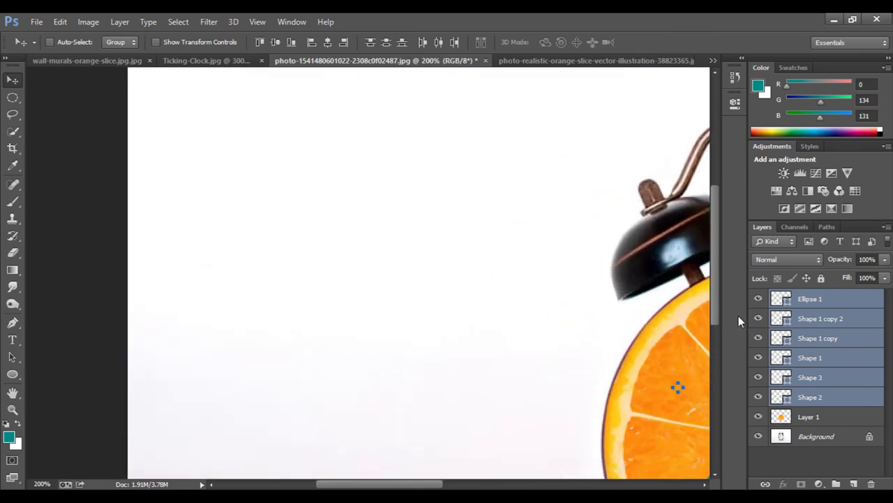
pyautogui.hotkey('ctrl', '+')
pyautogui.moveTo(712, 358); pyautogui.dragTo(348, 255)
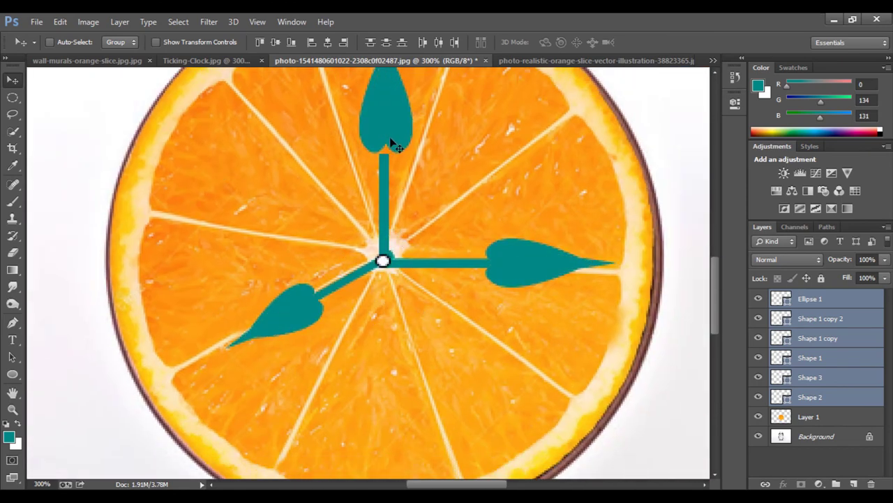
pyautogui.moveTo(388, 143); pyautogui.dragTo(400, 127)
pyautogui.hotkey('ctrl', 't')
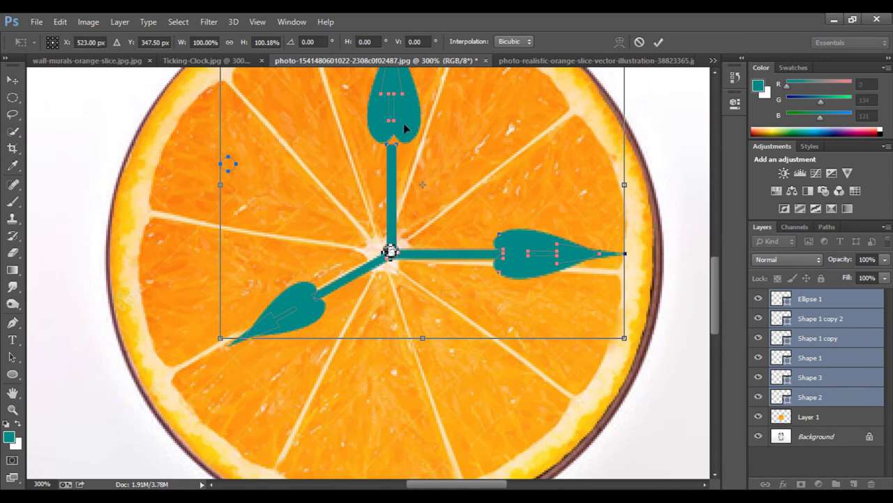
pyautogui.press('Left')
pyautogui.press('Left')
pyautogui.press('Down')
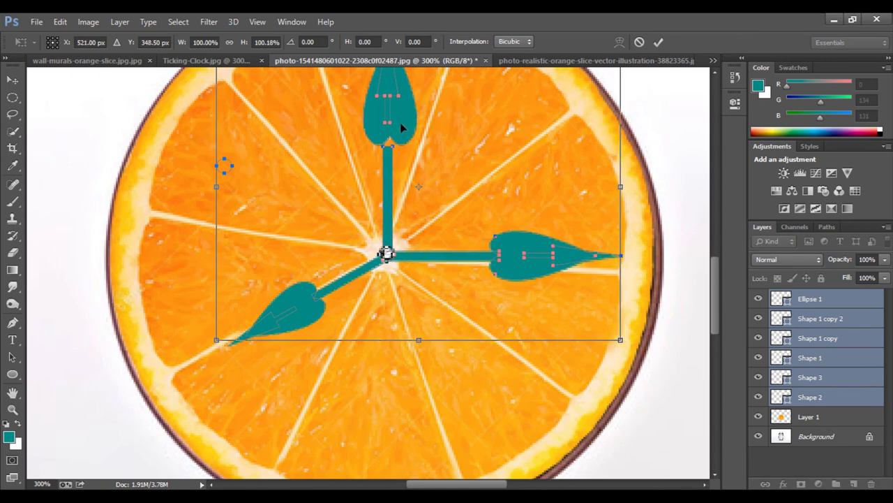
pyautogui.click(640, 42)
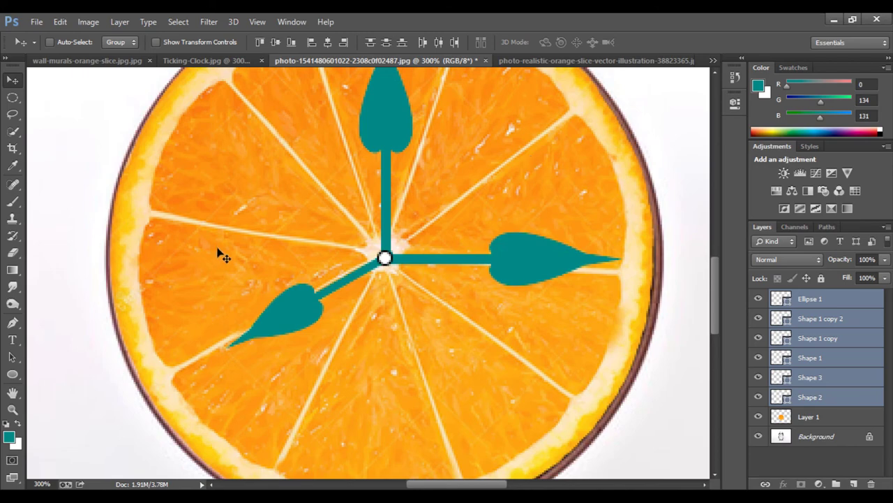
pyautogui.hotkey('ctrl', '-')
pyautogui.hotkey('ctrl', '-')
pyautogui.hotkey('ctrl', '-')
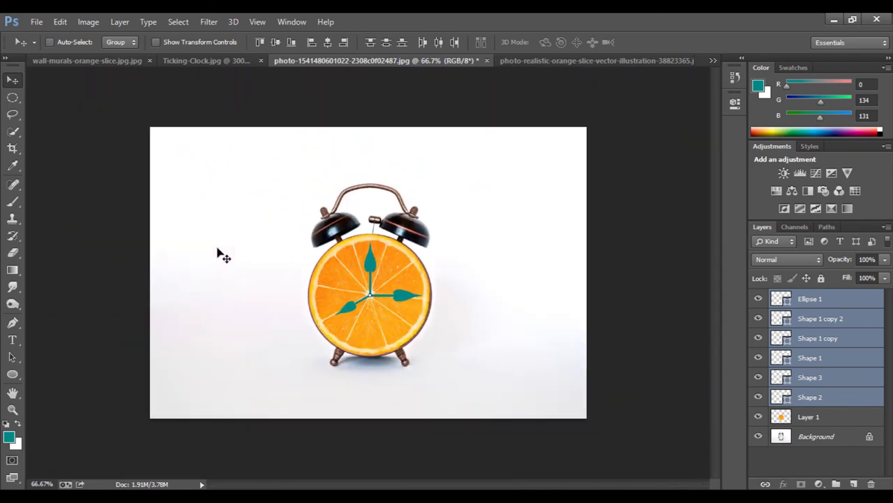
pyautogui.hotkey('ctrl', '+')
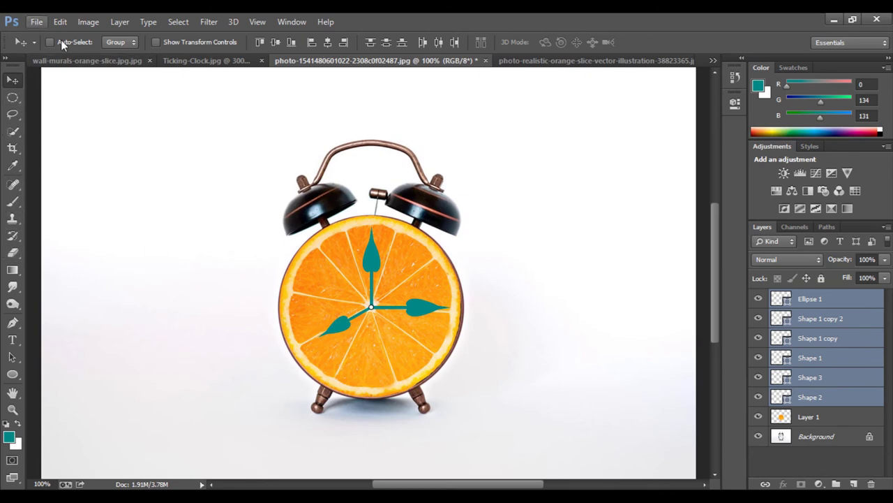
# Close the orange-slice mural image and bring up the blank Untitled-1 document
pyautogui.click(76, 61)
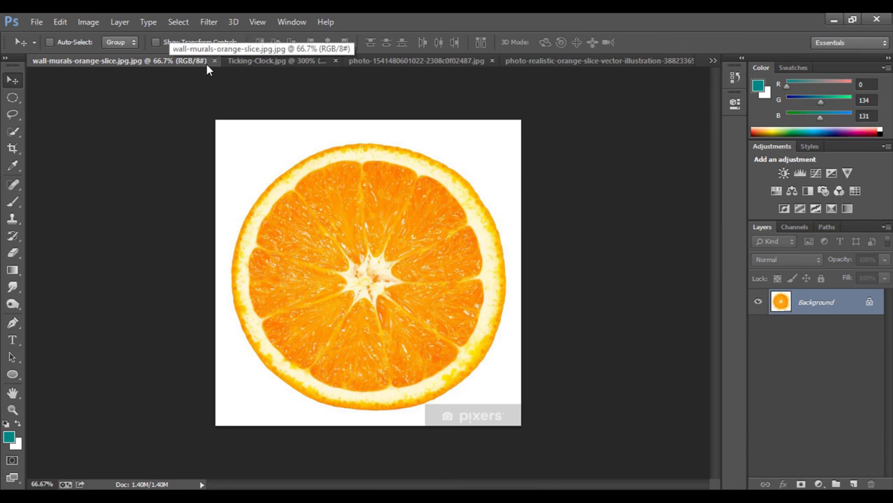
pyautogui.click(214, 61)
pyautogui.click(96, 61)
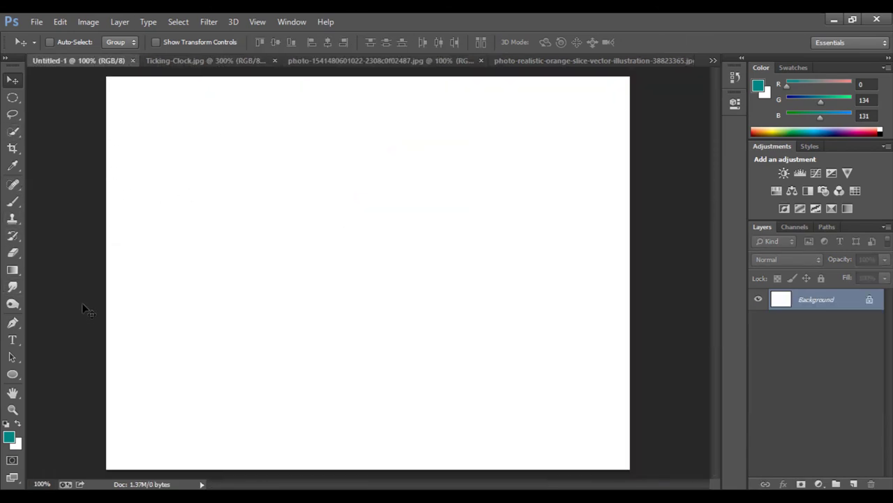
# Fill Untitled-1 with the blue-yellow-blue gradient preset
pyautogui.click(12, 270)
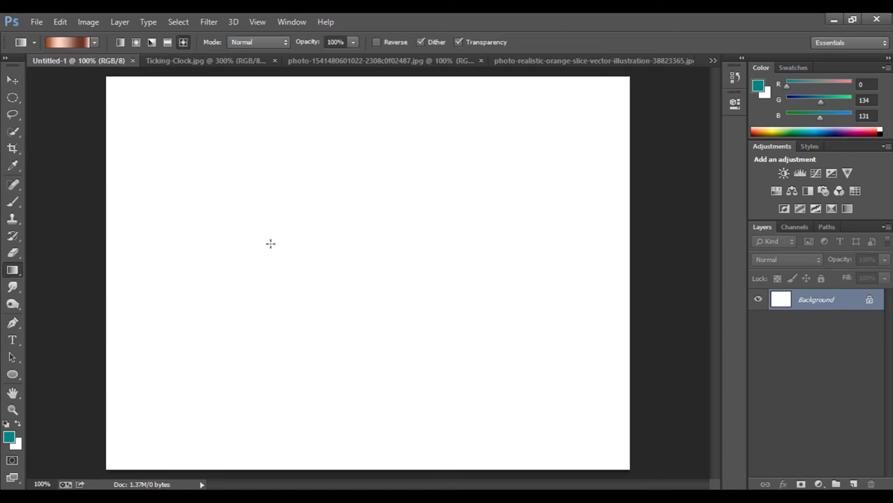
pyautogui.click(96, 43)
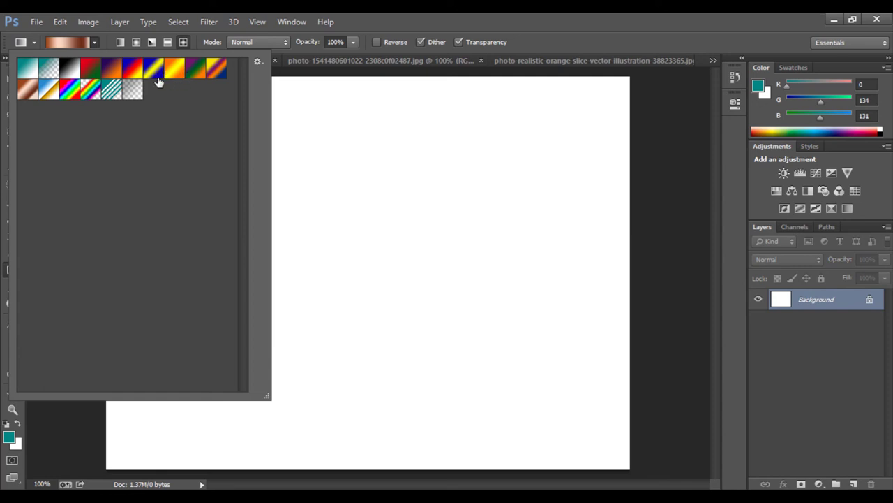
pyautogui.click(158, 79)
pyautogui.click(357, 219)
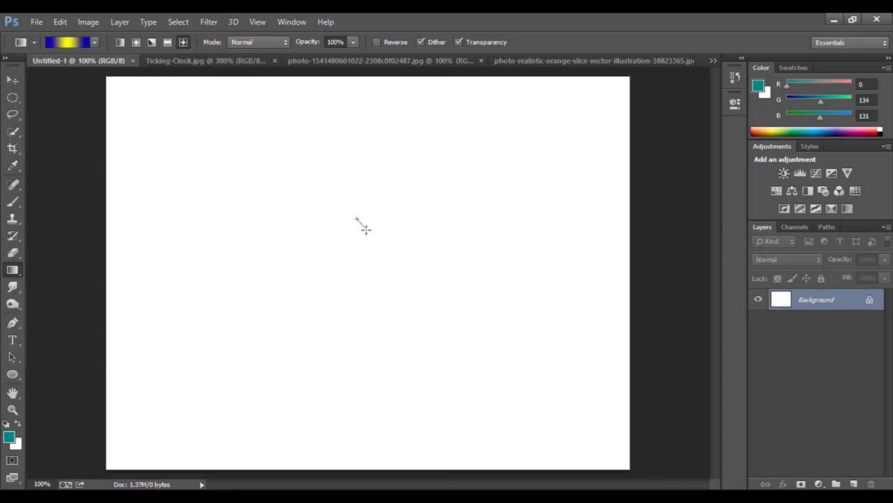
pyautogui.moveTo(373, 238); pyautogui.dragTo(382, 234)
pyautogui.moveTo(366, 273); pyautogui.dragTo(568, 429)
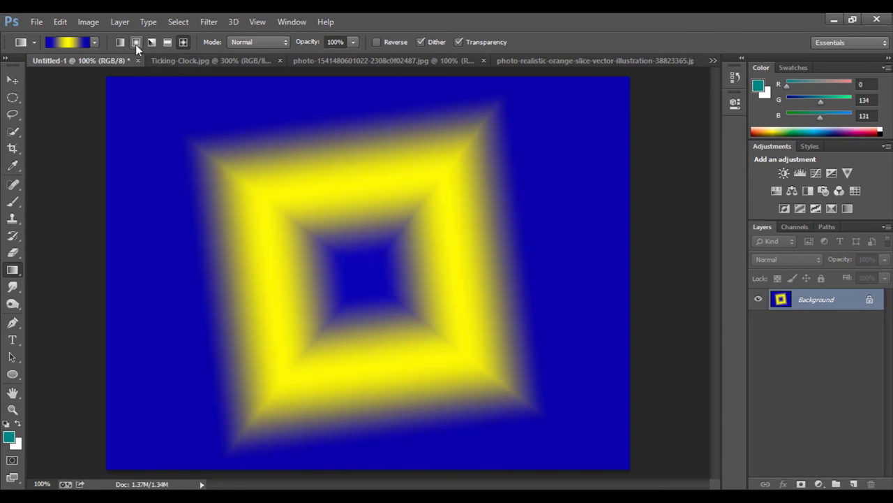
# Redraw it as a Radial ring in the top-left, then return to the clock photo
pyautogui.click(136, 43)
pyautogui.moveTo(370, 272); pyautogui.dragTo(487, 356)
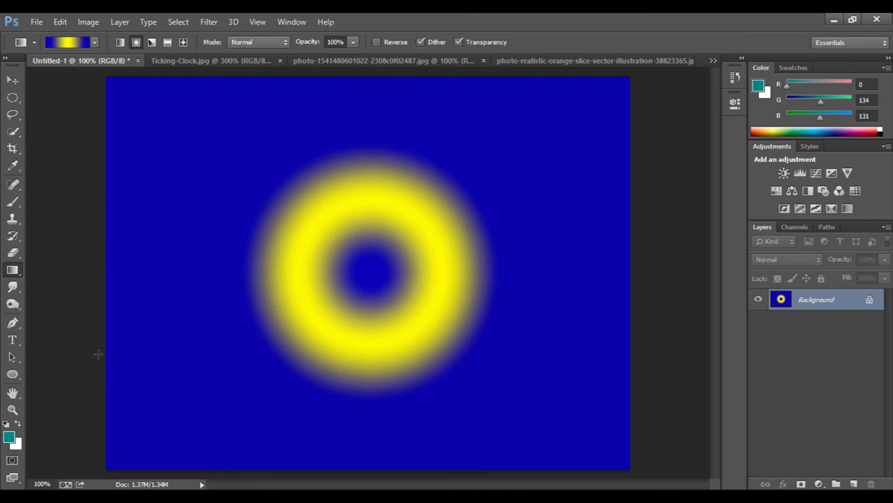
pyautogui.moveTo(140, 397); pyautogui.dragTo(197, 440)
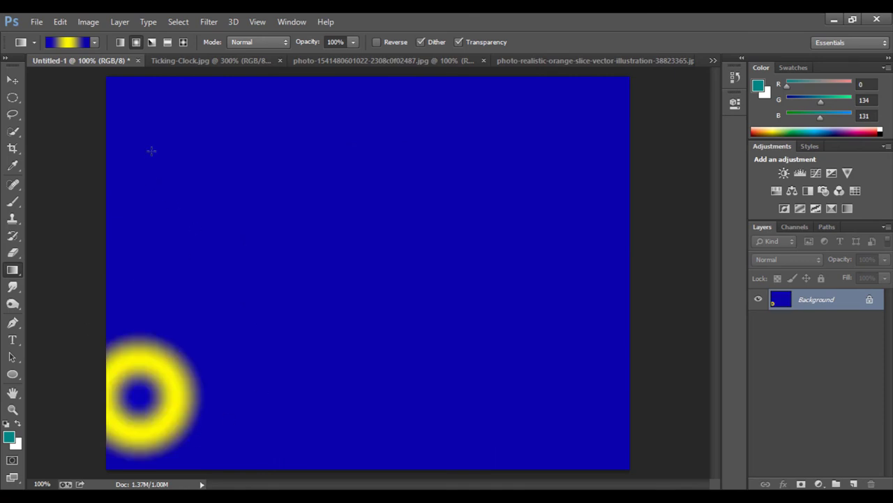
pyautogui.moveTo(152, 150); pyautogui.dragTo(207, 245)
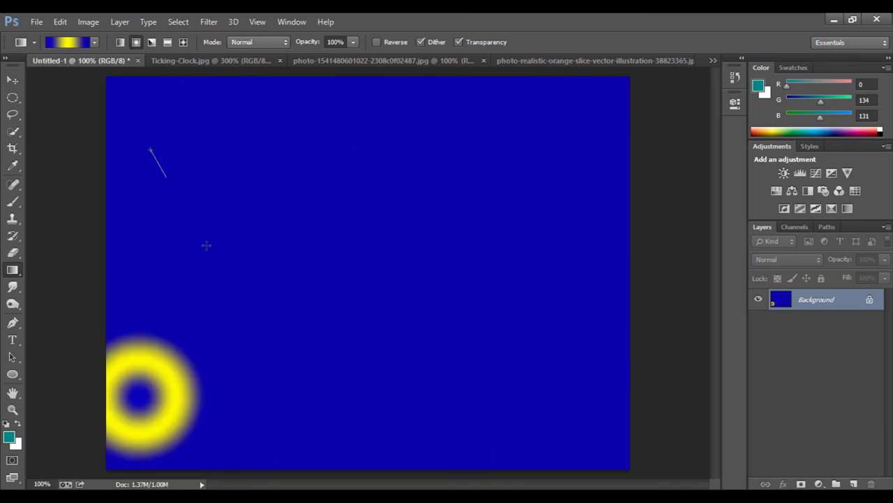
pyautogui.click(549, 60)
pyautogui.click(315, 65)
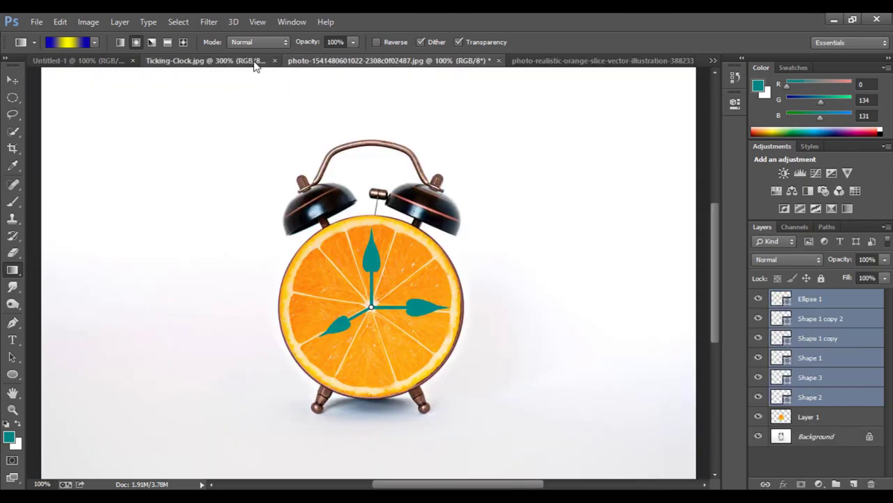
# Enlarge the Layer 1 orange slice to about 101% width and commit it
pyautogui.press('v')
pyautogui.hotkey('ctrl', '+')
pyautogui.click(809, 417)
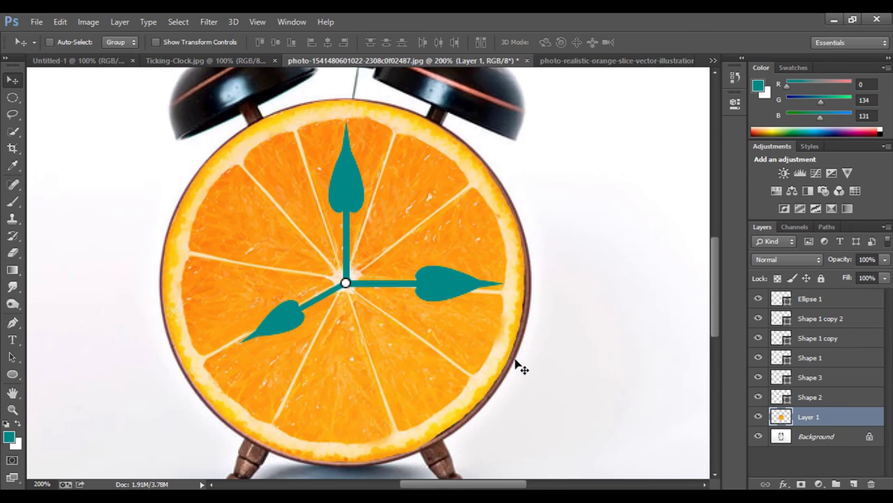
pyautogui.hotkey('ctrl', 't')
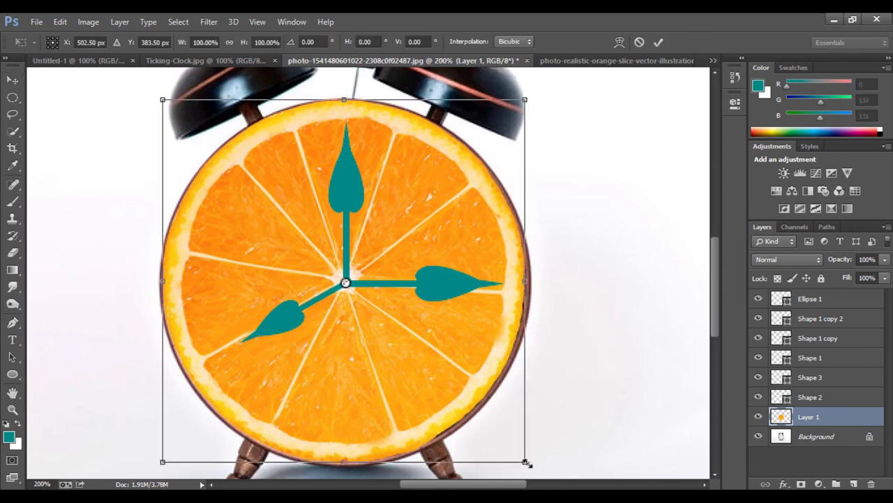
pyautogui.moveTo(528, 463); pyautogui.dragTo(530, 461)
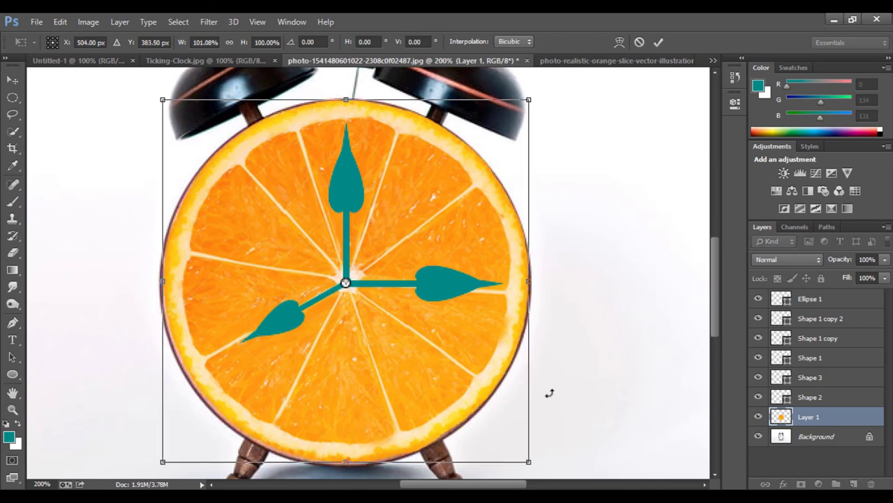
pyautogui.press('Return')
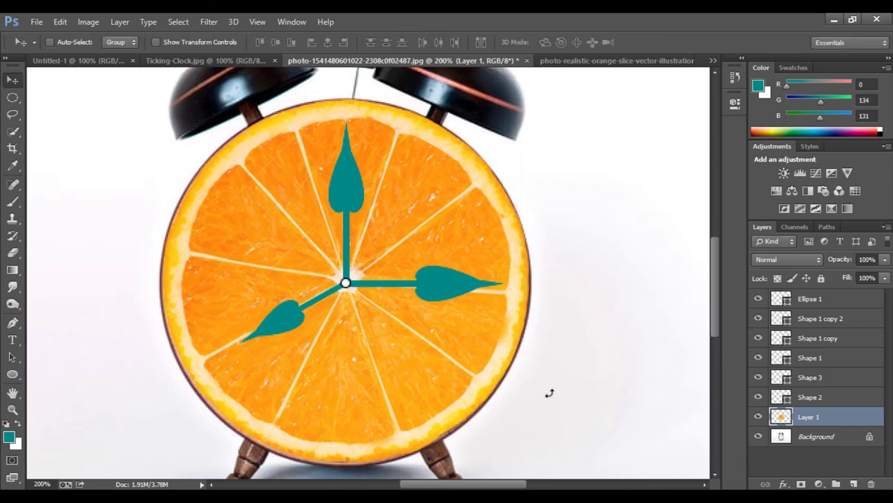
pyautogui.scroll(1, 549, 399)
pyautogui.scroll(1, 549, 400)
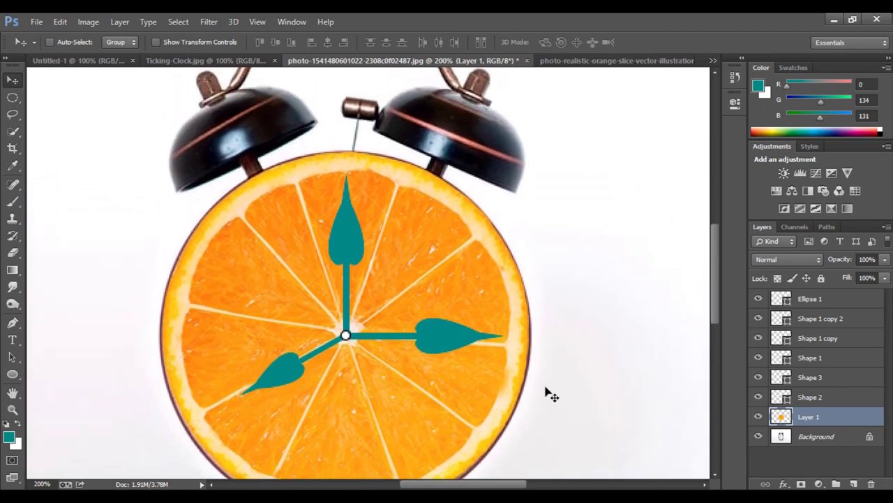
pyautogui.scroll(1, 550, 399)
pyautogui.scroll(-5, 550, 399)
pyautogui.scroll(-2, 550, 399)
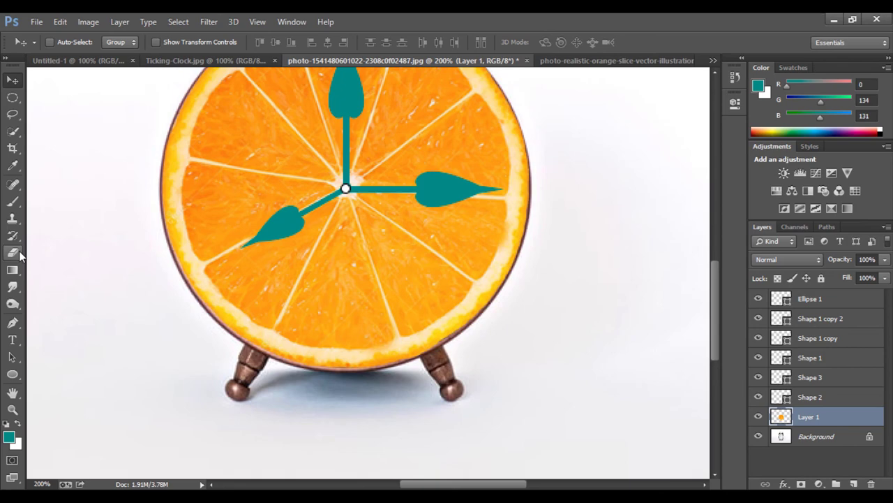
# Magic-erase the white background and grey shadow on the photo's background layer
pyautogui.click(19, 255)
pyautogui.click(56, 273)
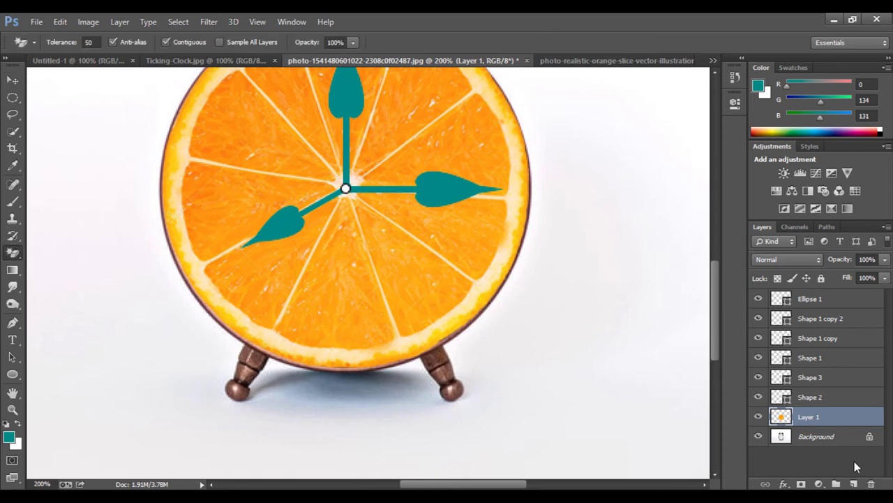
pyautogui.click(840, 439)
pyautogui.click(666, 379)
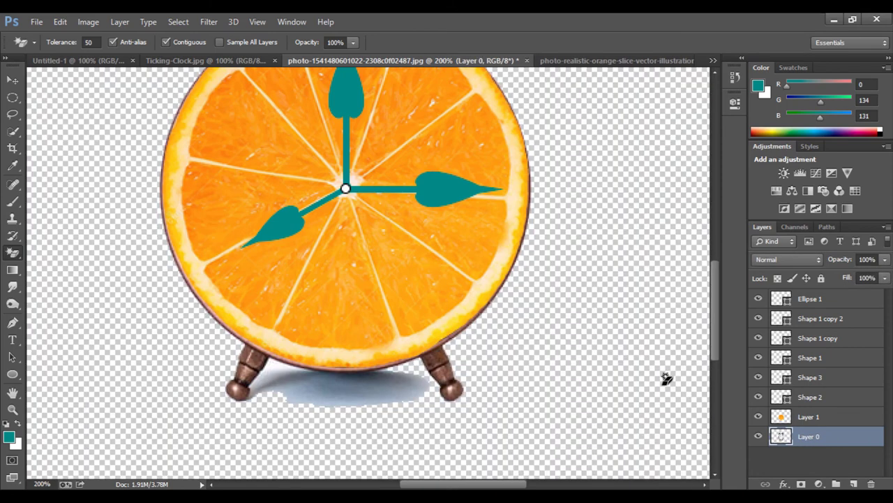
pyautogui.click(367, 392)
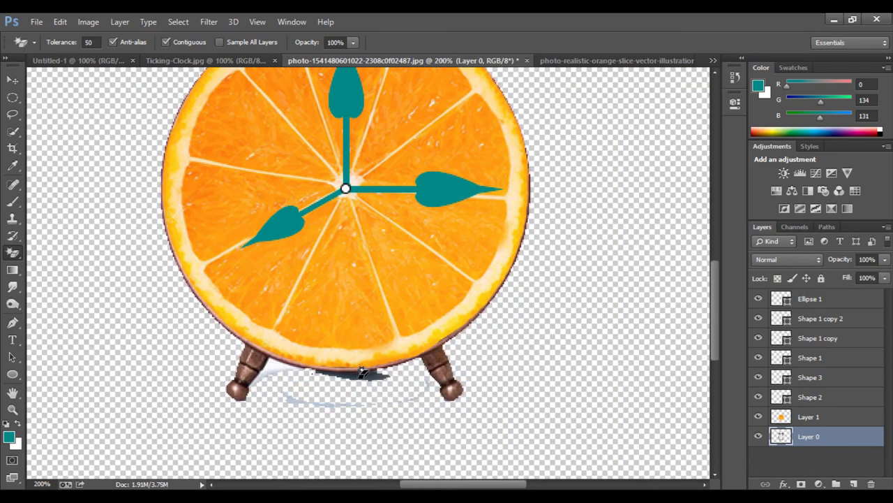
pyautogui.click(361, 372)
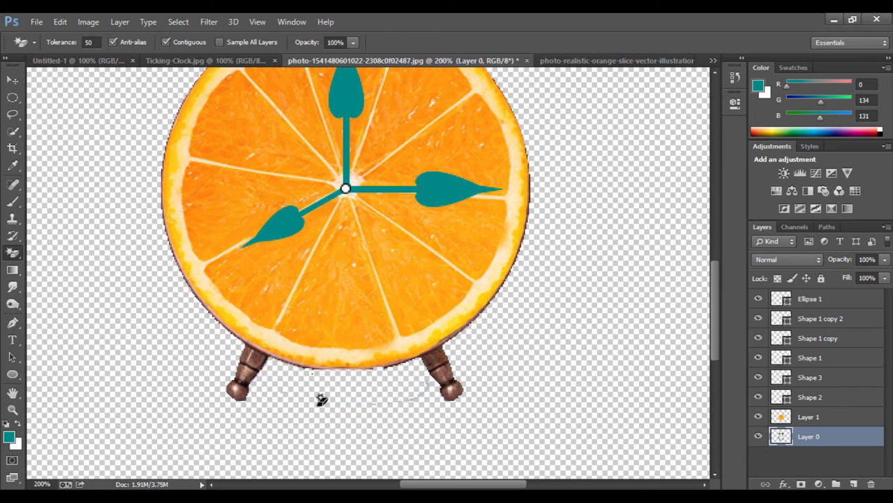
# Try the plain Eraser at brush size 100, then return to the Magic Eraser
pyautogui.rightClick(15, 253)
pyautogui.click(64, 272)
pyautogui.rightClick(12, 250)
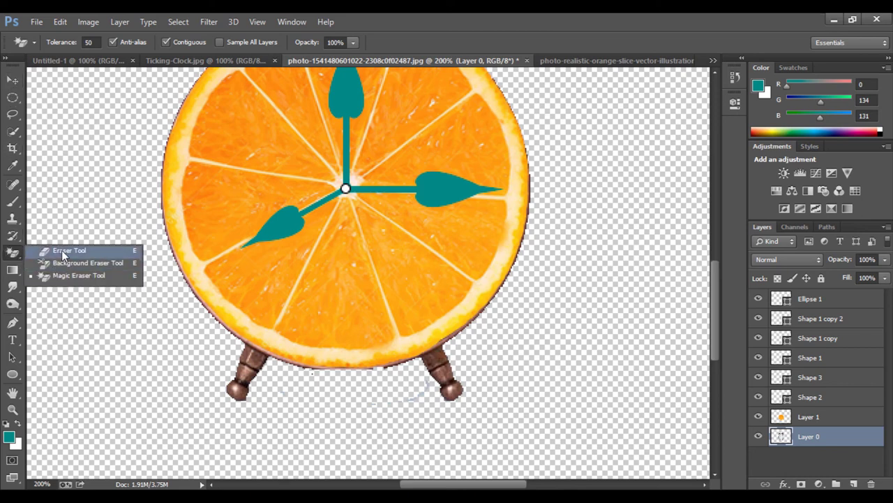
pyautogui.click(62, 250)
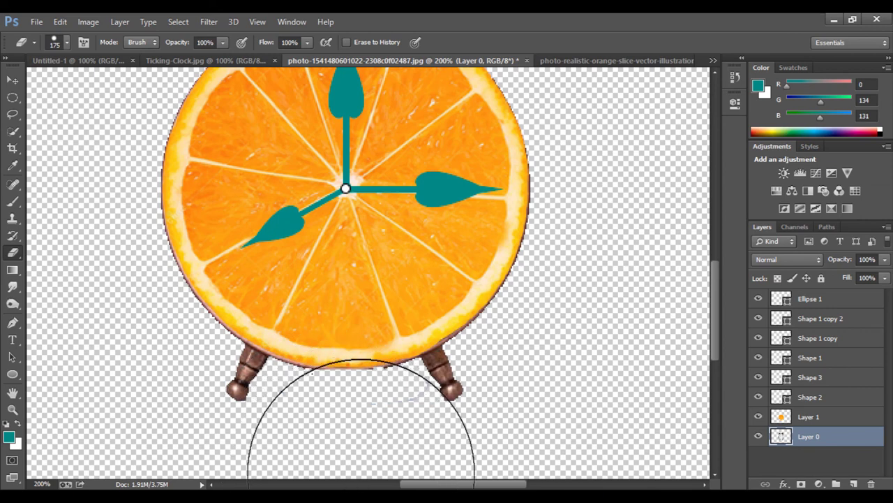
pyautogui.scroll(-1, 362, 475)
pyautogui.scroll(-3, 362, 473)
pyautogui.press('[')
pyautogui.press('[')
pyautogui.press('[')
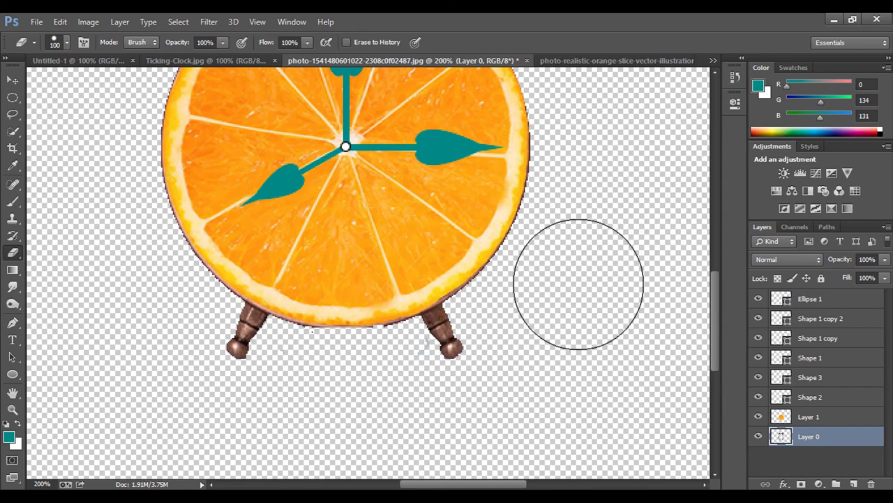
pyautogui.scroll(8, 577, 282)
pyautogui.scroll(3, 586, 277)
pyautogui.hotkey('ctrl', '-')
pyautogui.hotkey('ctrl', '-')
pyautogui.hotkey('ctrl', '-')
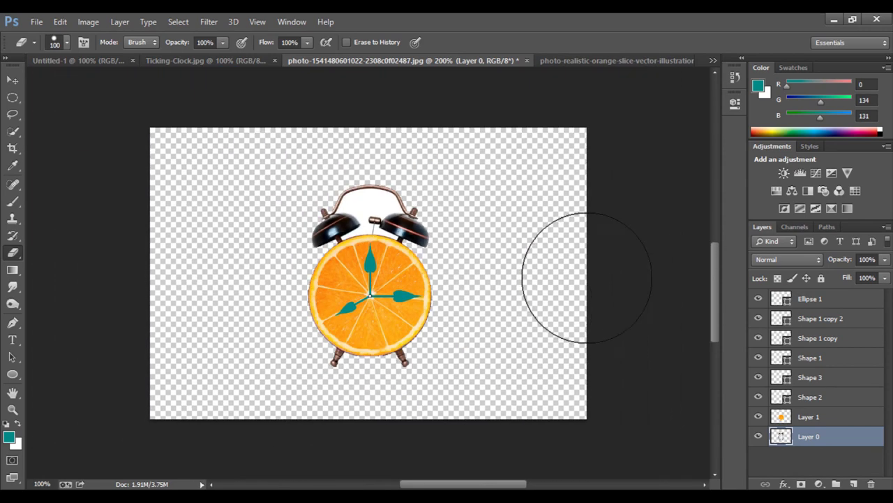
pyautogui.rightClick(20, 259)
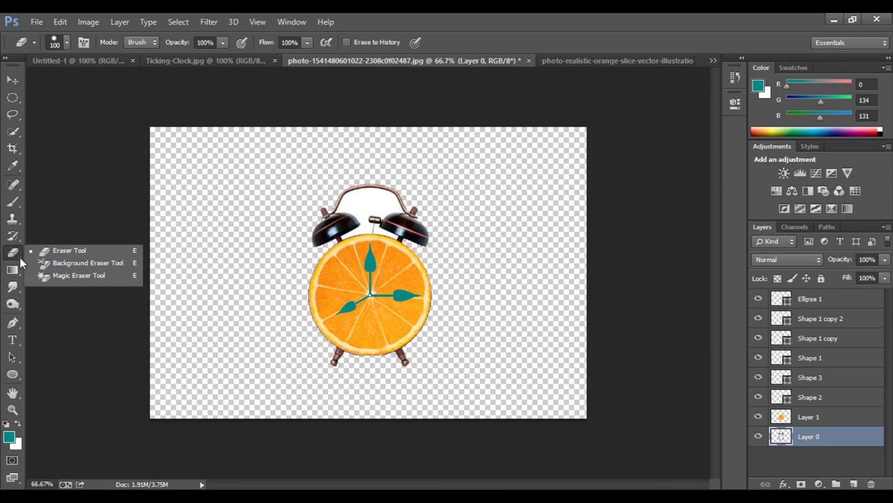
pyautogui.click(69, 275)
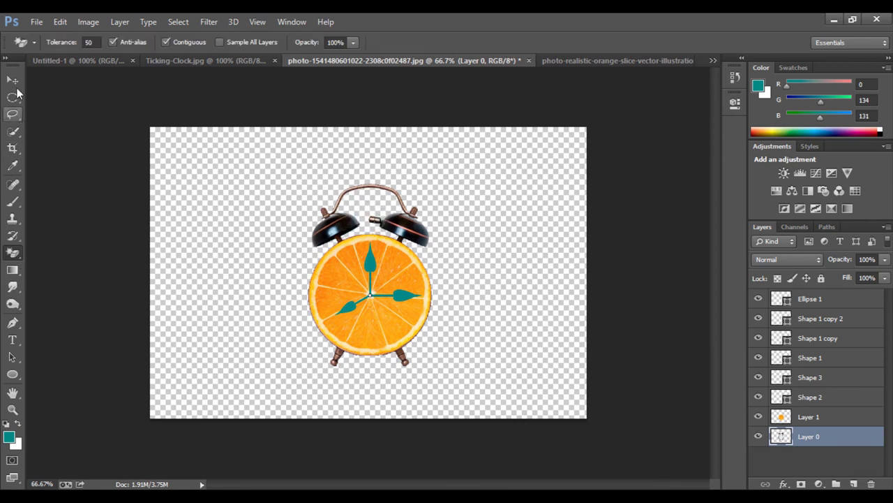
# Select every layer from Layer 0 to Ellipse 1 with the Move tool
pyautogui.click(13, 80)
pyautogui.moveTo(348, 296); pyautogui.dragTo(356, 296)
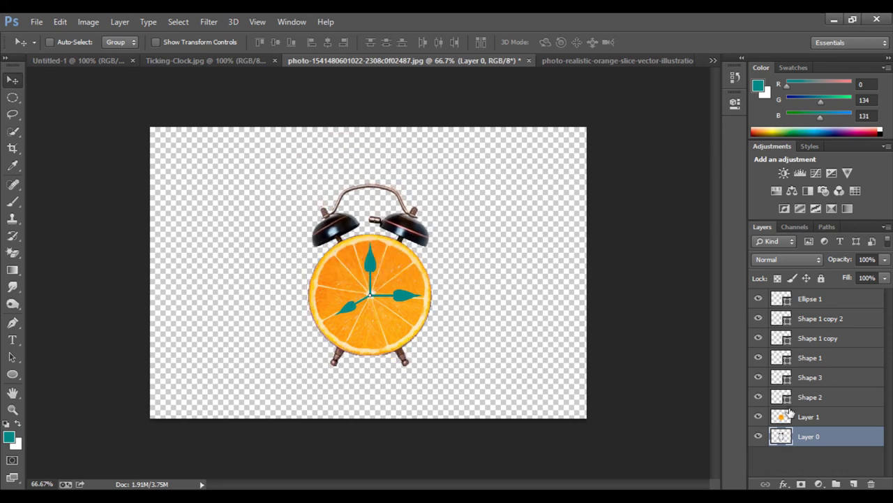
pyautogui.keyDown('shift'); pyautogui.click(826, 300); pyautogui.keyUp('shift')
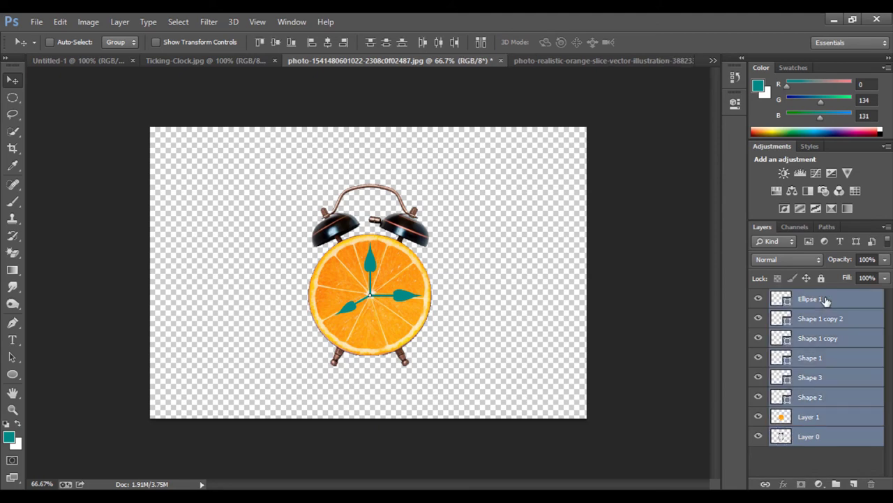
# Group the selected layers as Group 1 and drop it onto the Untitled-1 canvas
pyautogui.rightClick(827, 358)
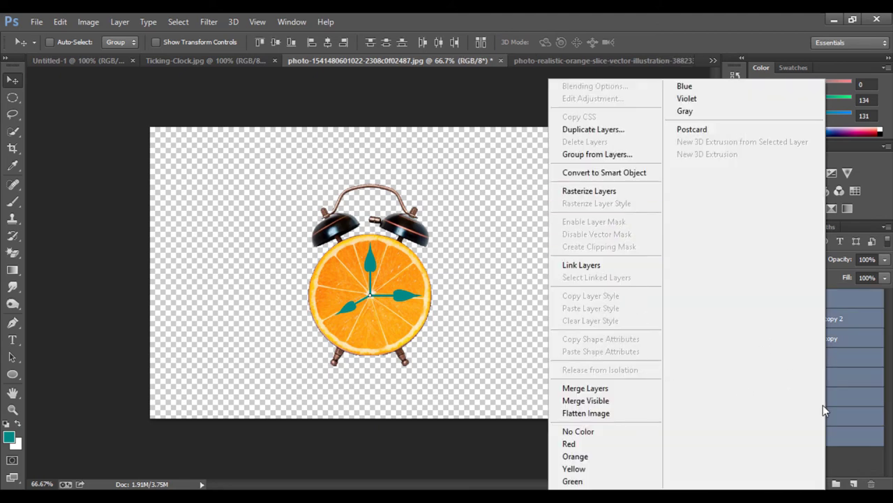
pyautogui.click(836, 461)
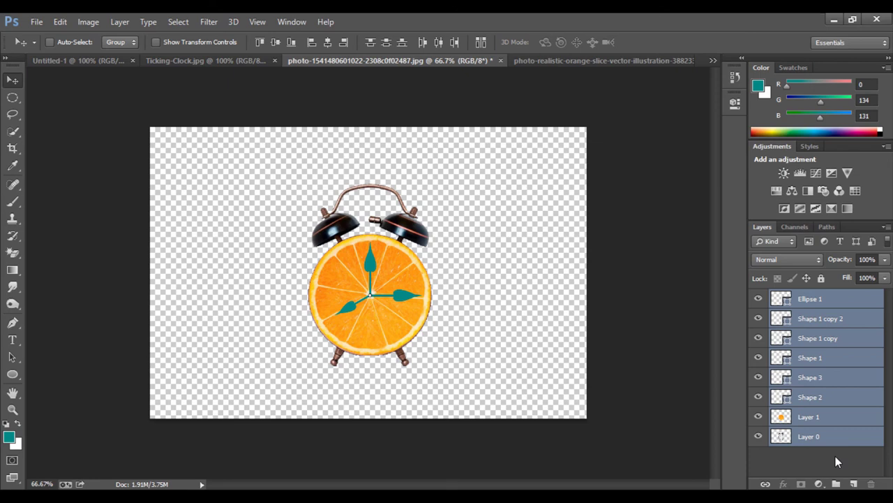
pyautogui.hotkey('ctrl', 'g')
pyautogui.moveTo(391, 313); pyautogui.dragTo(128, 59)
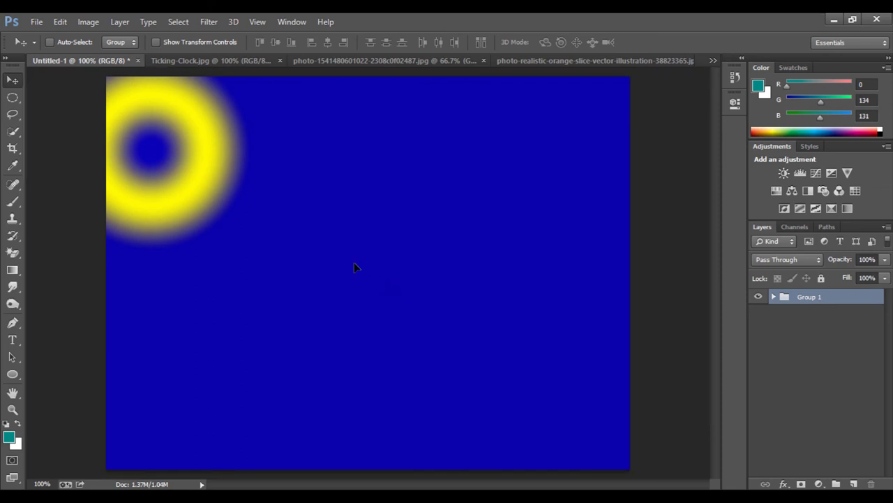
pyautogui.moveTo(115, 60)
pyautogui.mouseDown()
pyautogui.moveTo(357, 278)
pyautogui.moveTo(364, 308)
pyautogui.mouseUp()
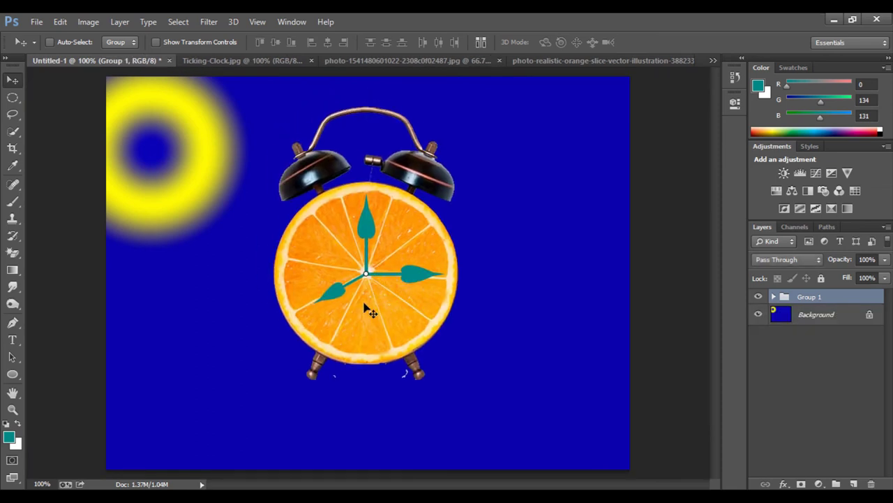
# Expand Group 1 and select Layer 0 holding the clock photo
pyautogui.click(11, 253)
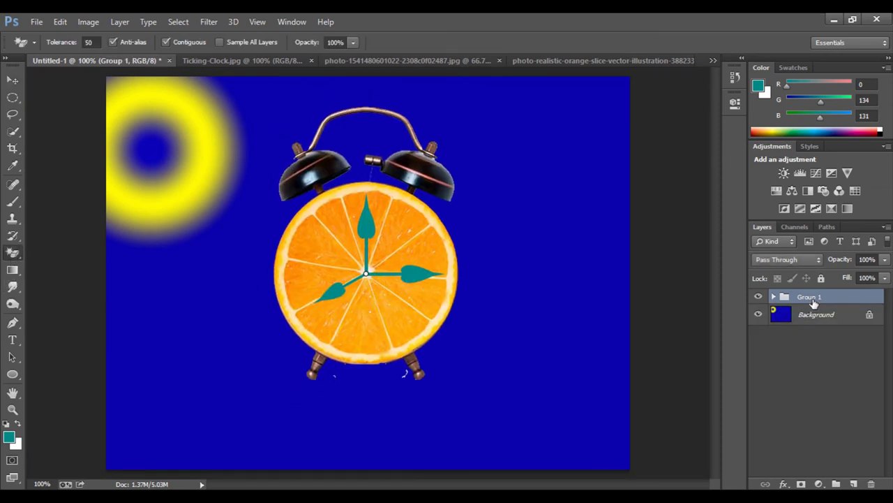
pyautogui.click(774, 298)
pyautogui.scroll(-1, 779, 357)
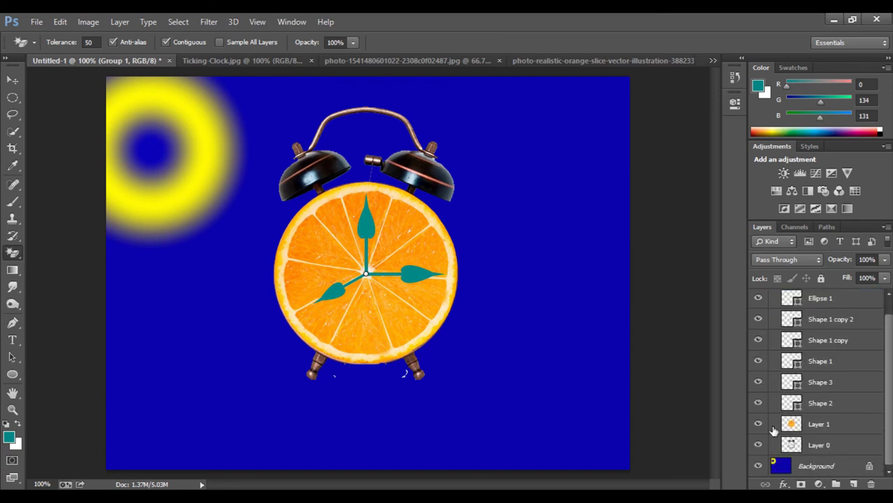
pyautogui.click(776, 446)
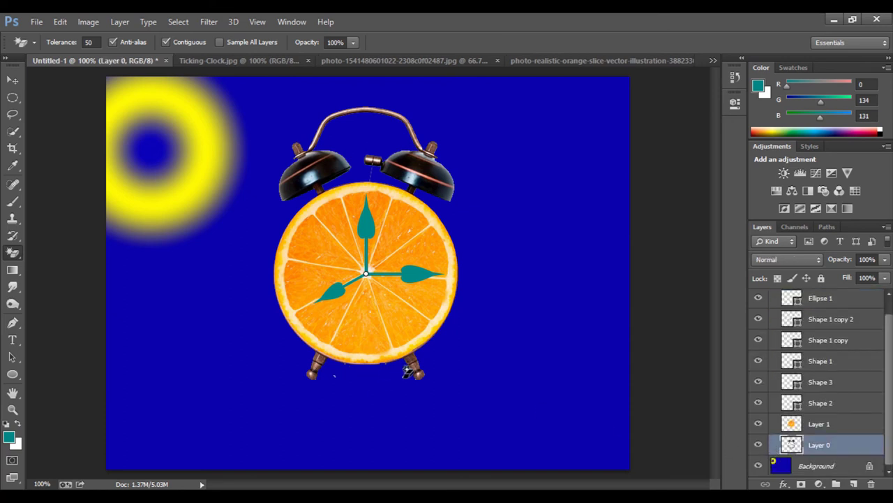
# Erase the white specks by the clock's legs using the Eraser at brush size 35
pyautogui.rightClick(9, 260)
pyautogui.click(56, 265)
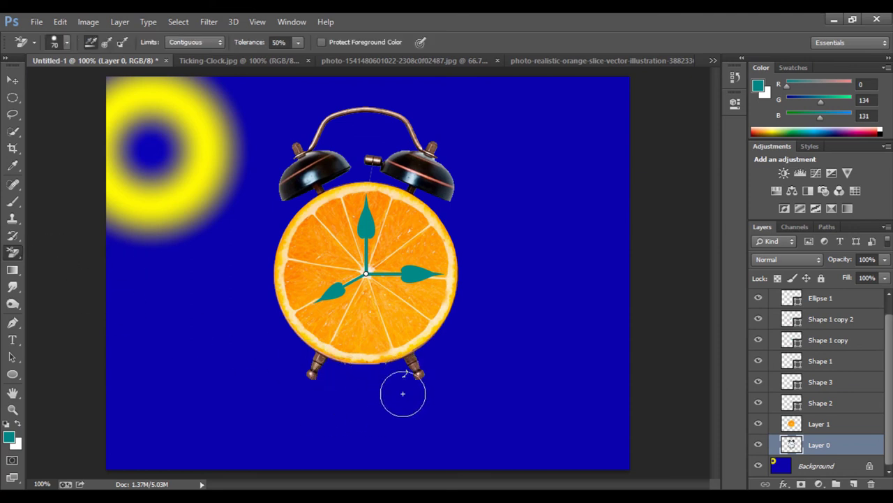
pyautogui.rightClick(19, 255)
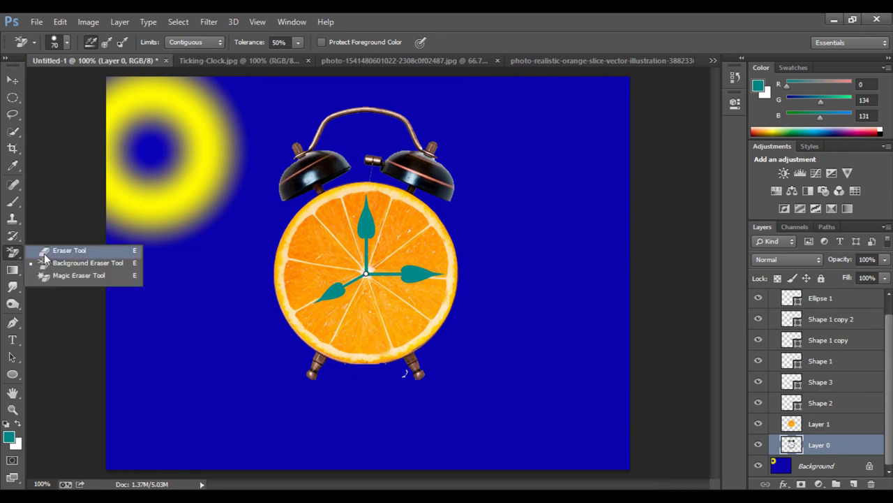
pyautogui.click(44, 253)
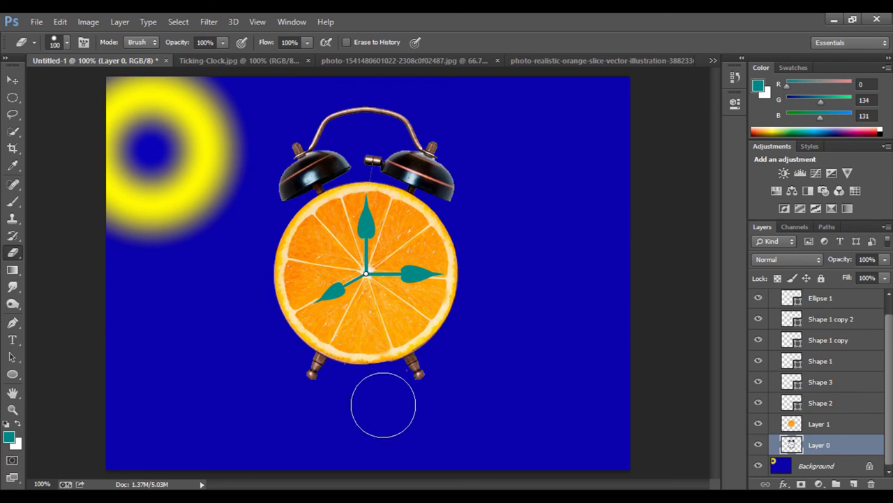
pyautogui.press('[')
pyautogui.press('[')
pyautogui.press('[')
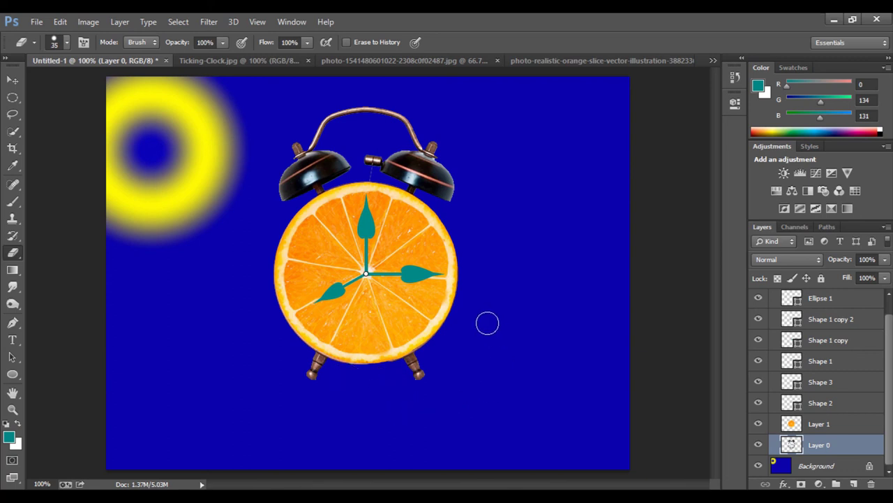
pyautogui.click(12, 81)
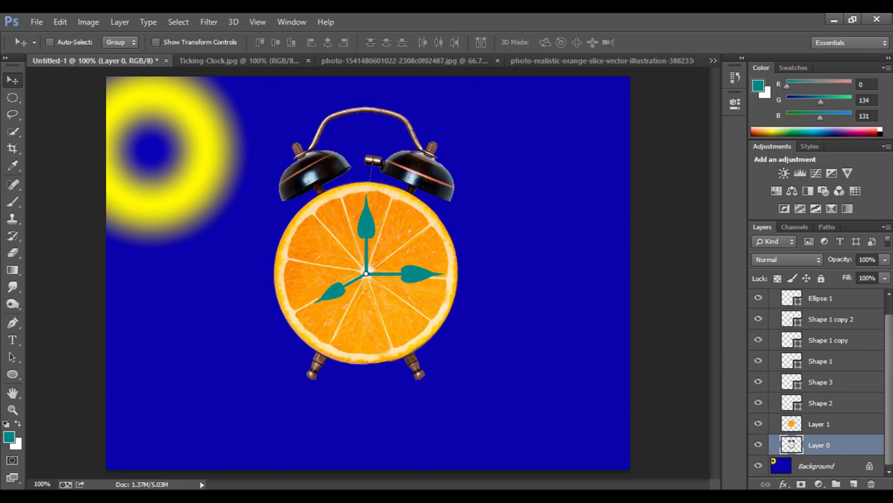
# Convert the locked Background into an editable Layer 2
pyautogui.click(843, 468)
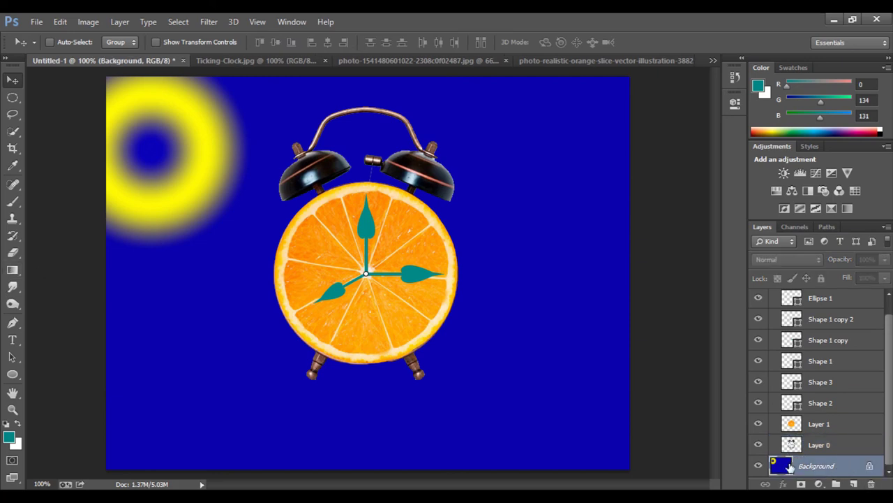
pyautogui.doubleClick(789, 467)
pyautogui.click(561, 169)
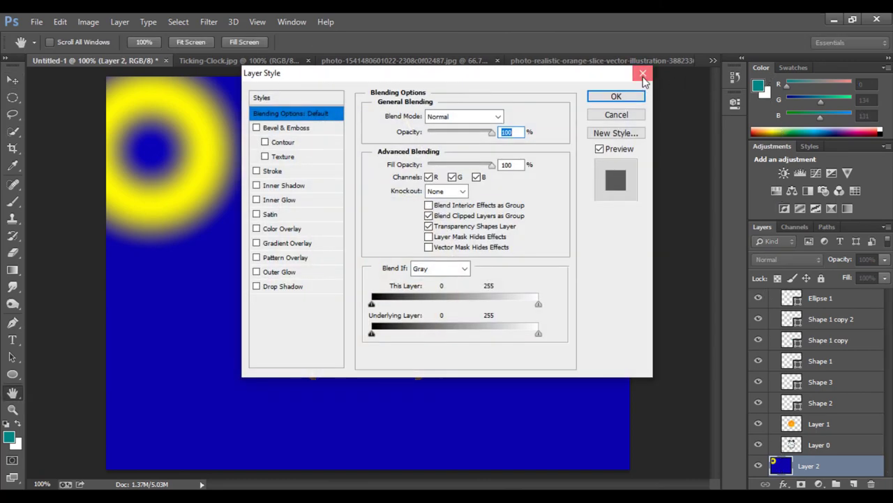
pyautogui.click(643, 73)
# Paint-bucket fill Layer 2 with light cyan (R 195, G 255, B 255)
pyautogui.press('i')
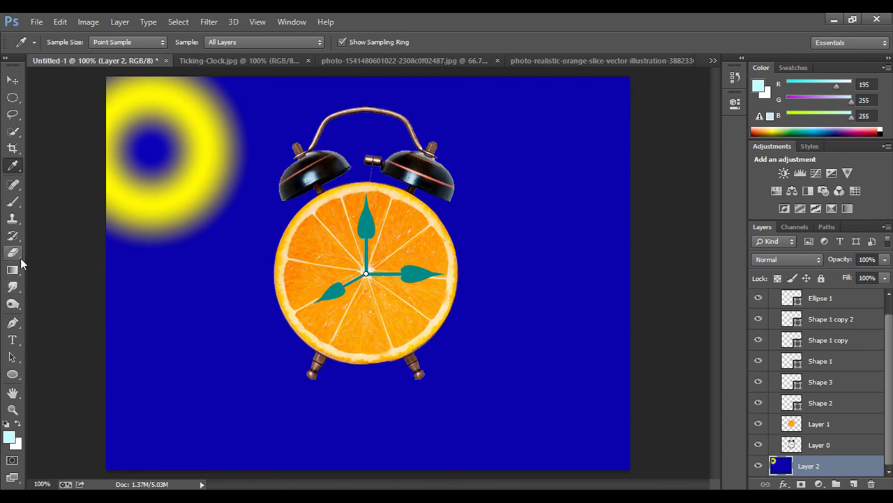
pyautogui.click(13, 270)
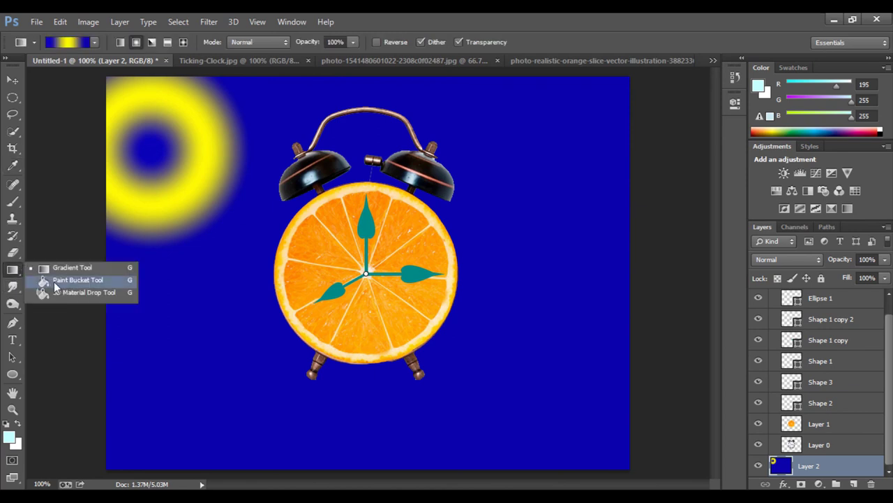
pyautogui.click(56, 282)
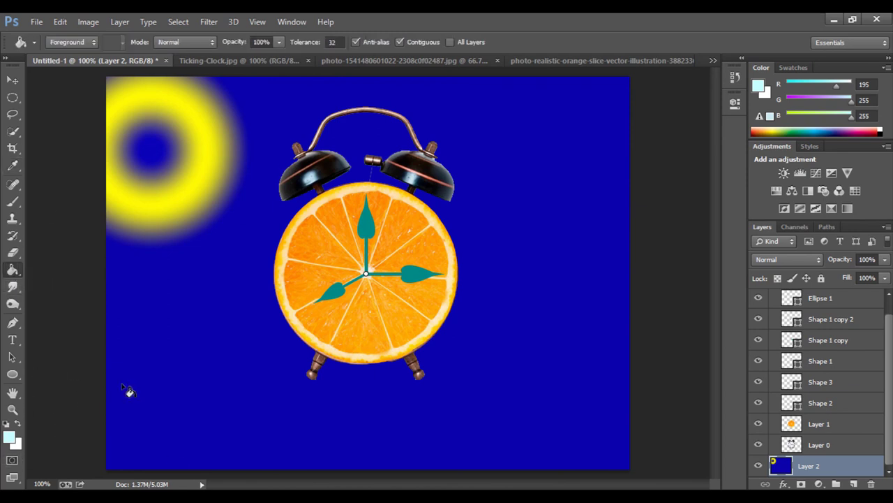
pyautogui.click(136, 375)
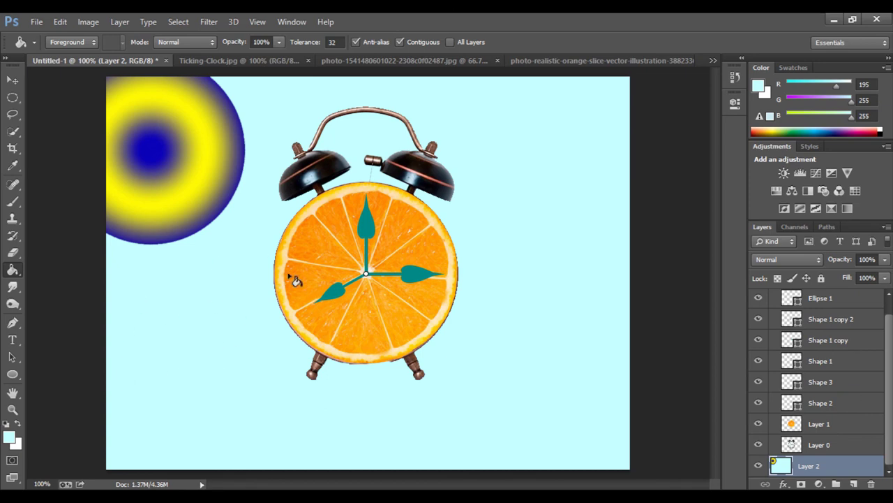
pyautogui.click(13, 81)
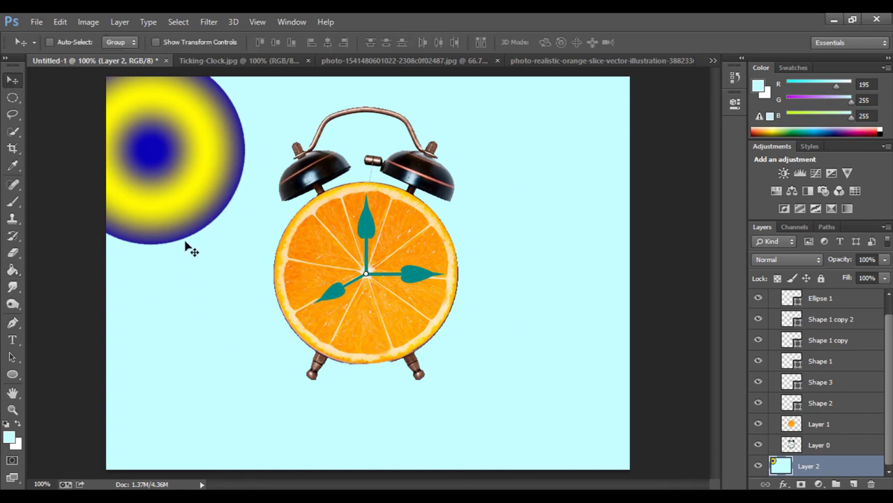
pyautogui.moveTo(183, 219); pyautogui.dragTo(180, 211)
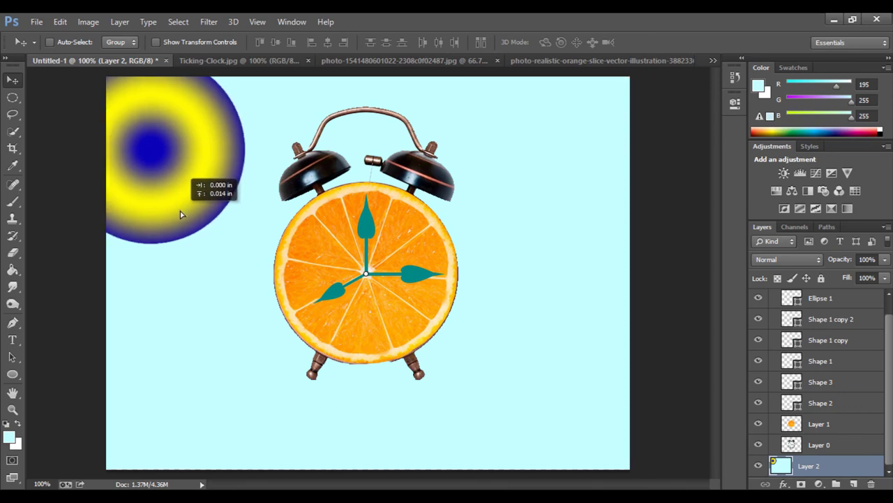
pyautogui.moveTo(181, 214); pyautogui.dragTo(180, 215)
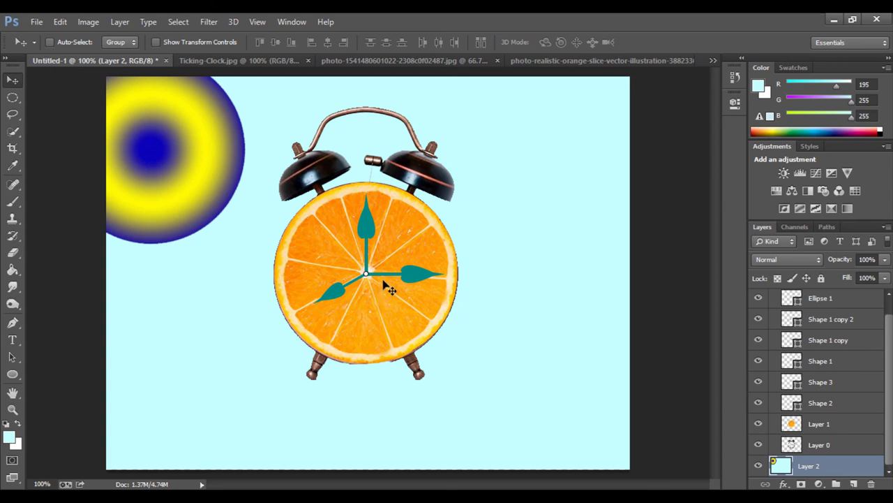
pyautogui.scroll(1, 791, 317)
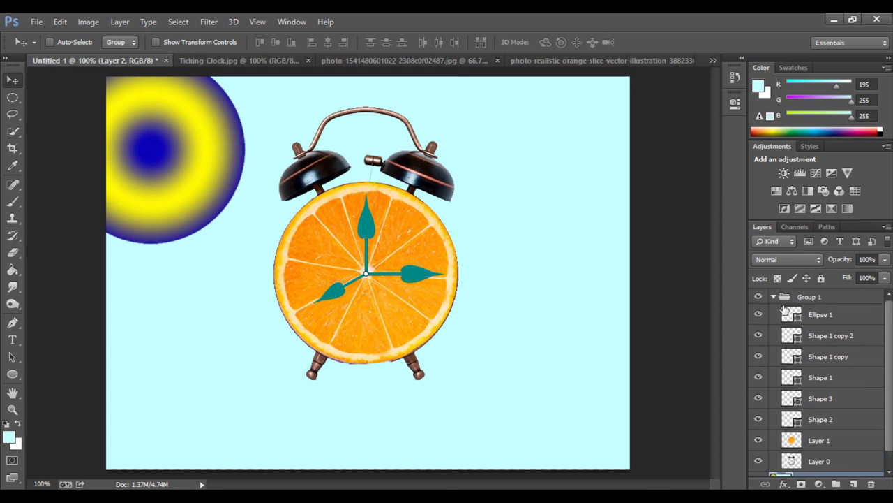
# Collapse Group 1 and draw a long, flat, black-filled ellipse across the clock's feet
pyautogui.click(773, 296)
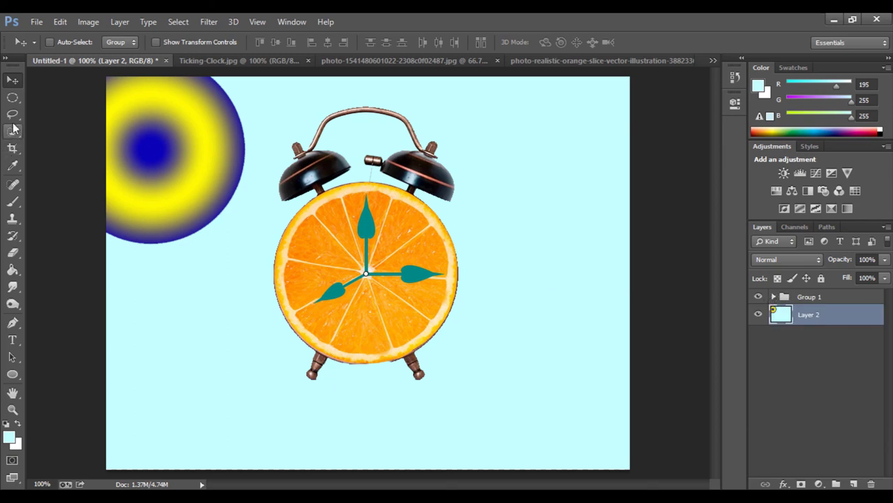
pyautogui.click(12, 377)
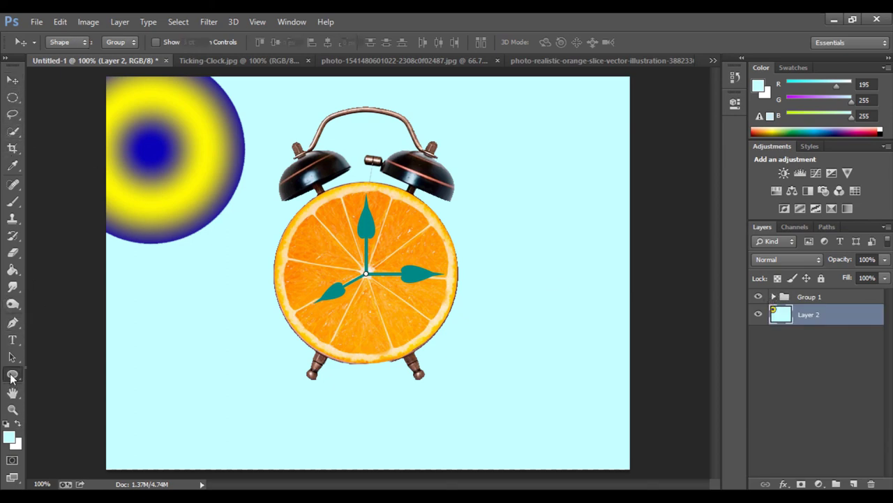
pyautogui.moveTo(145, 333); pyautogui.dragTo(161, 342)
pyautogui.moveTo(188, 370)
pyautogui.mouseDown()
pyautogui.moveTo(286, 383)
pyautogui.moveTo(400, 372)
pyautogui.moveTo(404, 342)
pyautogui.mouseUp()
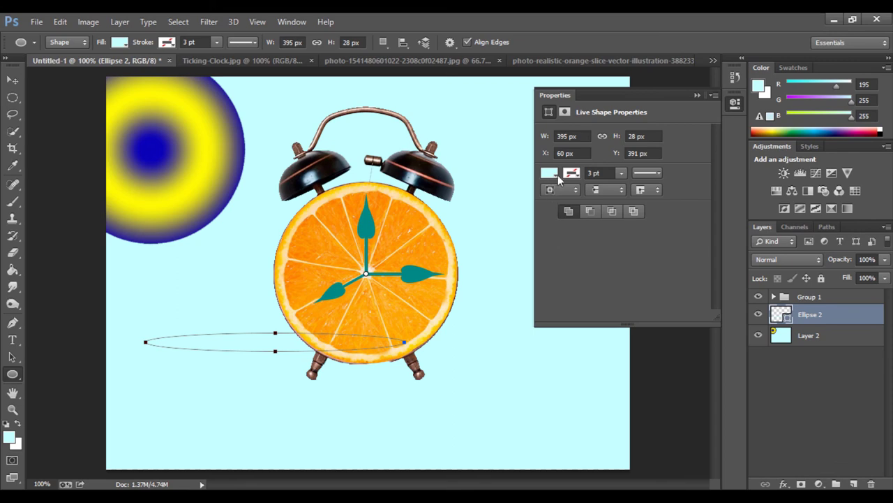
pyautogui.click(558, 173)
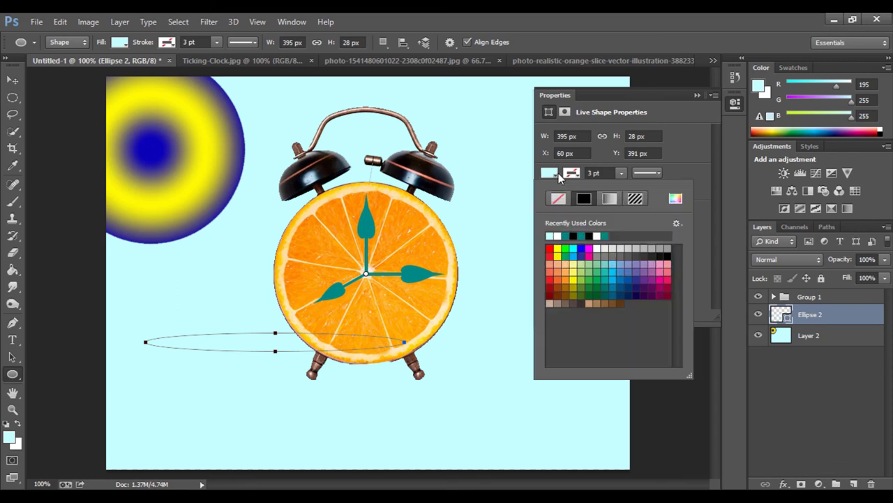
pyautogui.click(588, 236)
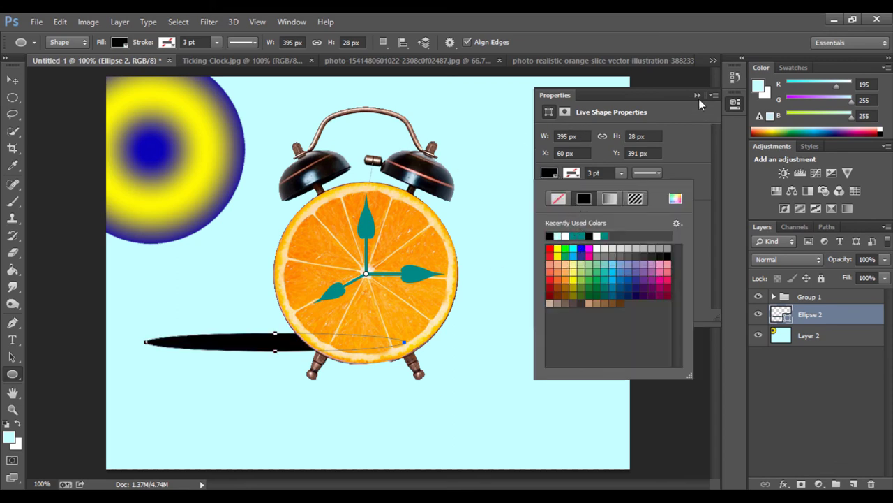
pyautogui.click(698, 97)
# Centre the black ellipse beneath the clock and lower its opacity to 37%
pyautogui.click(13, 80)
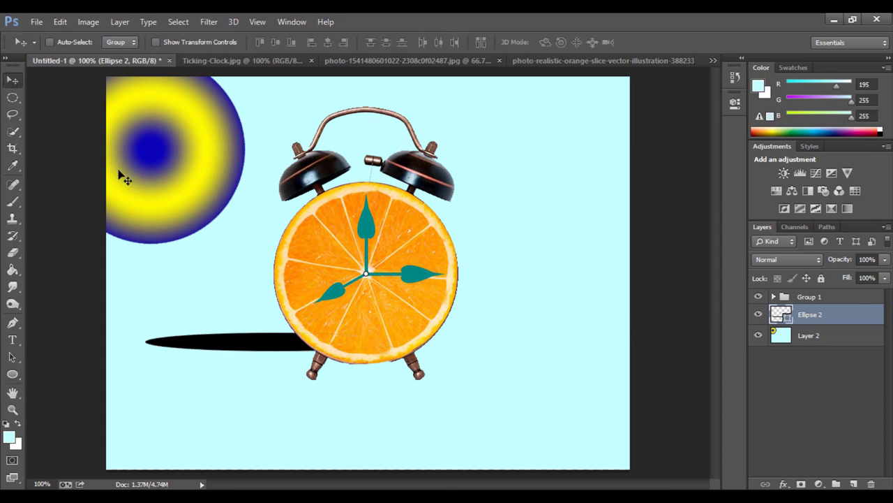
pyautogui.moveTo(240, 351)
pyautogui.mouseDown()
pyautogui.moveTo(309, 405)
pyautogui.moveTo(319, 391)
pyautogui.mouseUp()
pyautogui.moveTo(848, 267); pyautogui.dragTo(810, 268)
pyautogui.moveTo(407, 399); pyautogui.dragTo(408, 389)
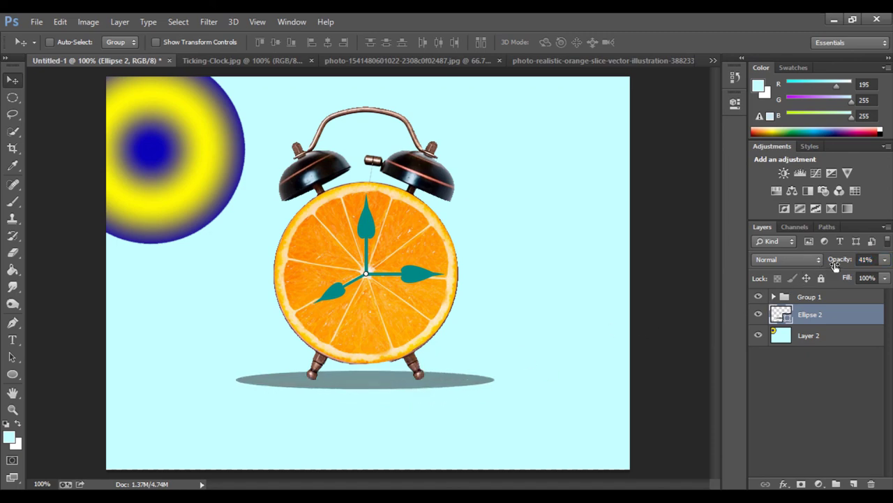
pyautogui.moveTo(836, 264); pyautogui.dragTo(821, 275)
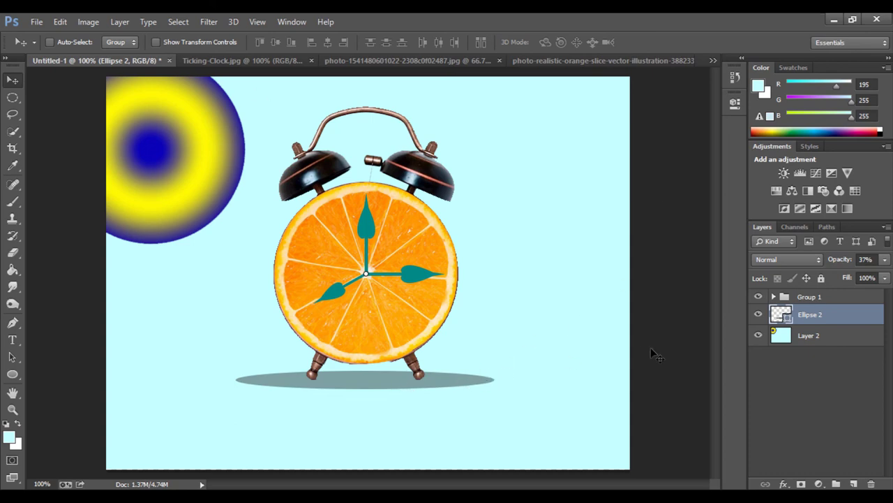
# Free-transform the shadow ellipse narrower so it fits between the clock's feet
pyautogui.hotkey('ctrl', 't')
pyautogui.moveTo(495, 381)
pyautogui.mouseDown()
pyautogui.moveTo(364, 380)
pyautogui.moveTo(373, 375)
pyautogui.mouseUp()
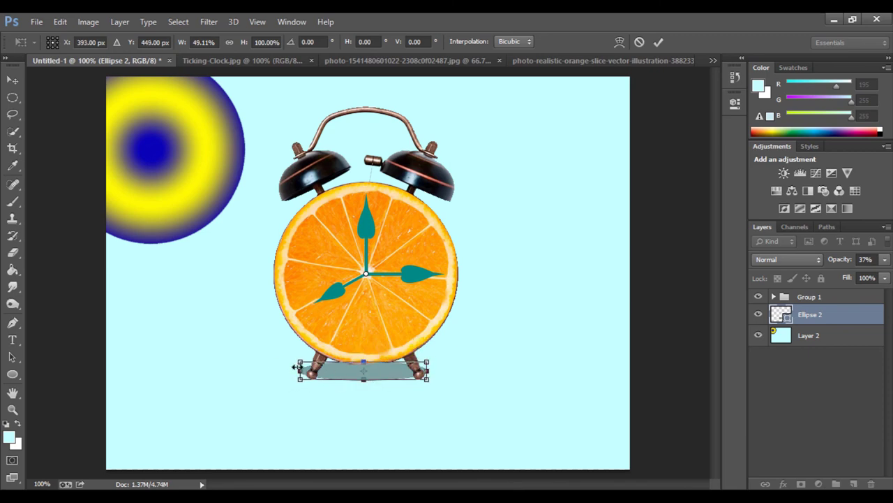
pyautogui.moveTo(300, 370); pyautogui.dragTo(347, 374)
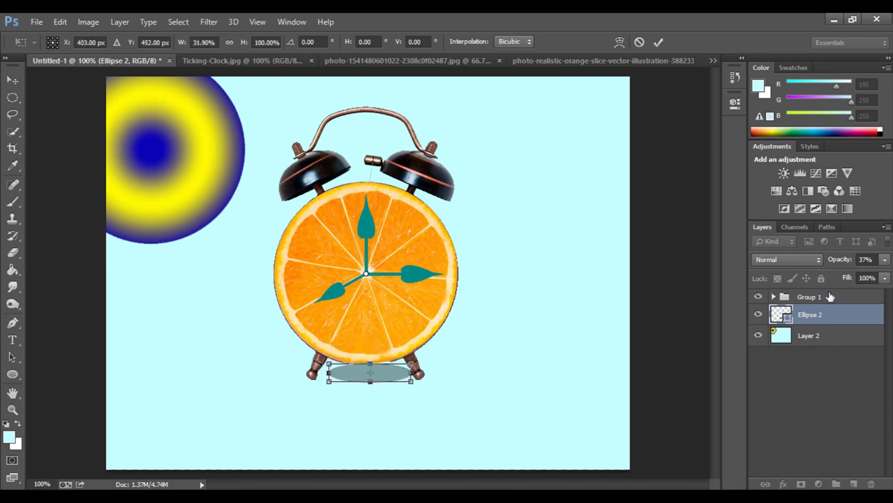
pyautogui.moveTo(840, 262); pyautogui.dragTo(837, 264)
# Zoom in on the feet, nudge the shadow up, and set its opacity to 44%
pyautogui.hotkey('ctrl', '+')
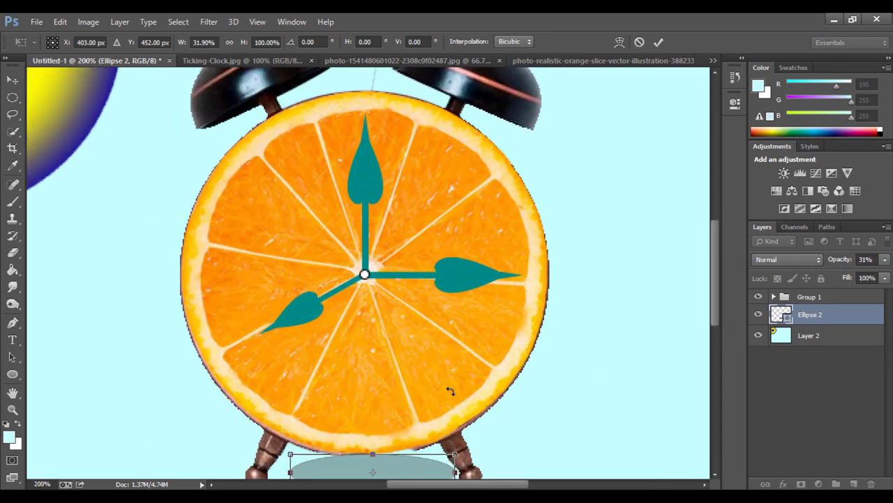
pyautogui.scroll(-1, 451, 389)
pyautogui.scroll(-3, 457, 384)
pyautogui.scroll(-2, 446, 381)
pyautogui.hotkey('ctrl', '+')
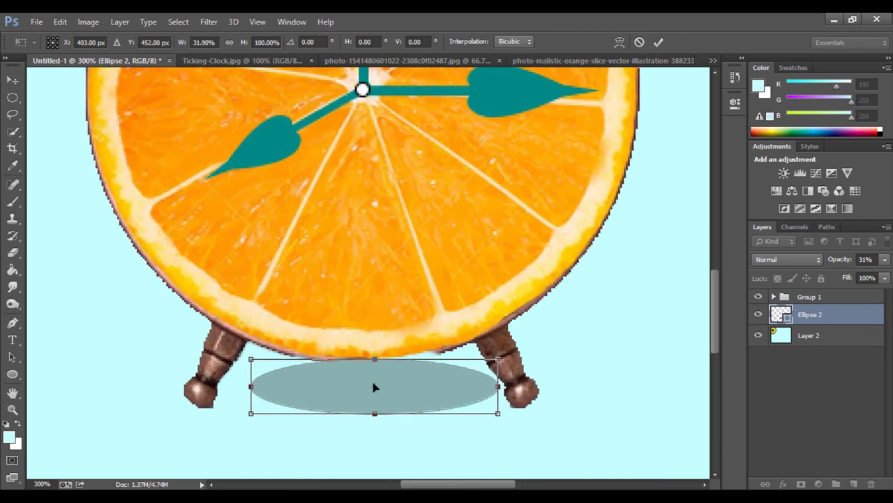
pyautogui.moveTo(375, 386); pyautogui.dragTo(369, 374)
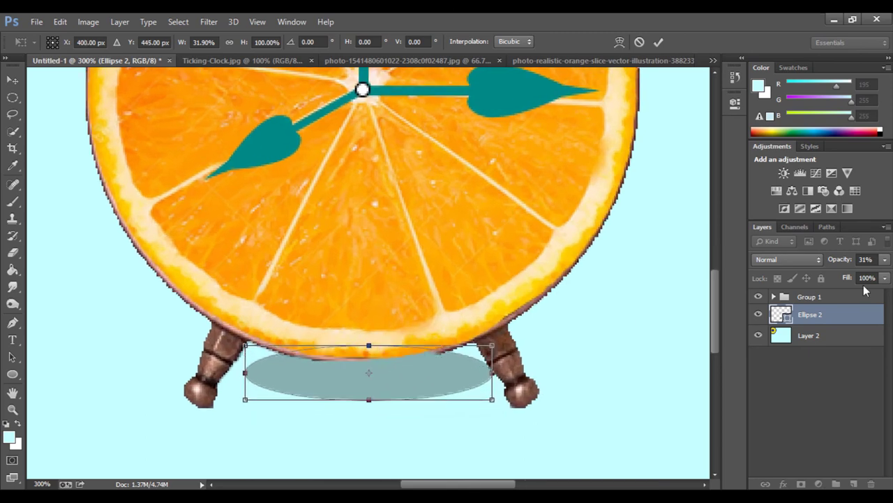
pyautogui.moveTo(852, 263)
pyautogui.mouseDown()
pyautogui.moveTo(841, 261)
pyautogui.moveTo(850, 262)
pyautogui.mouseUp()
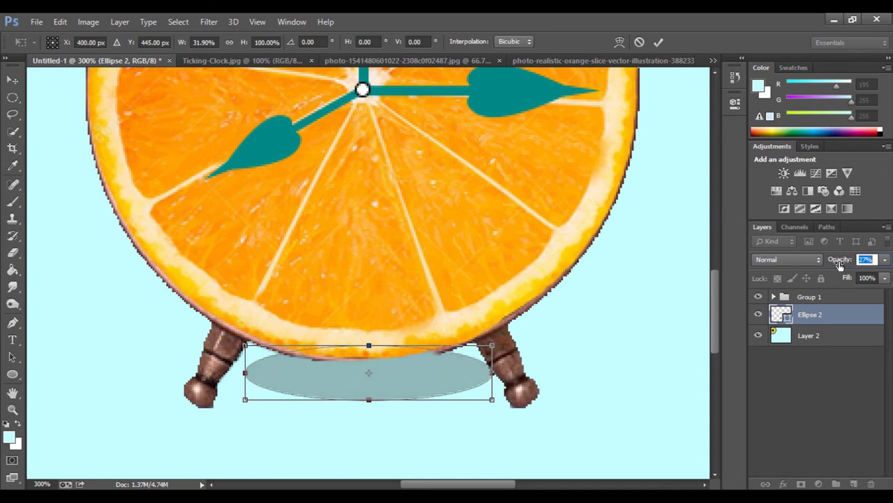
pyautogui.write('44')
pyautogui.click(398, 387)
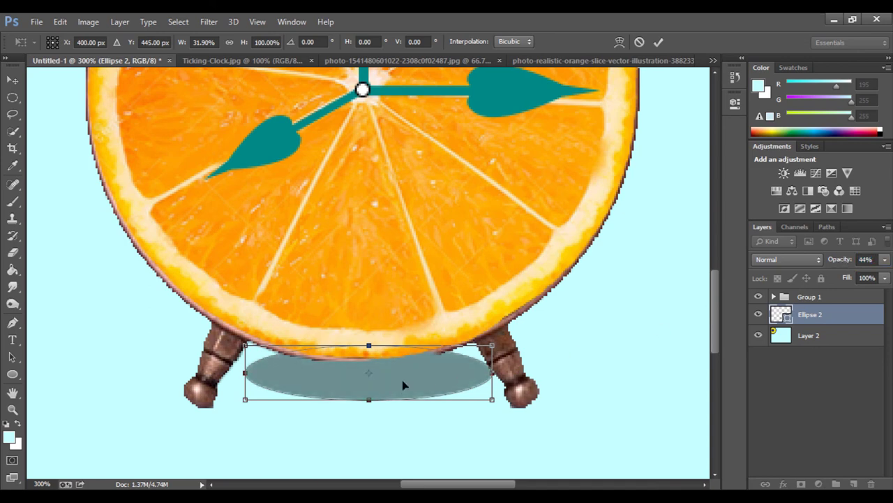
pyautogui.moveTo(403, 384); pyautogui.dragTo(398, 385)
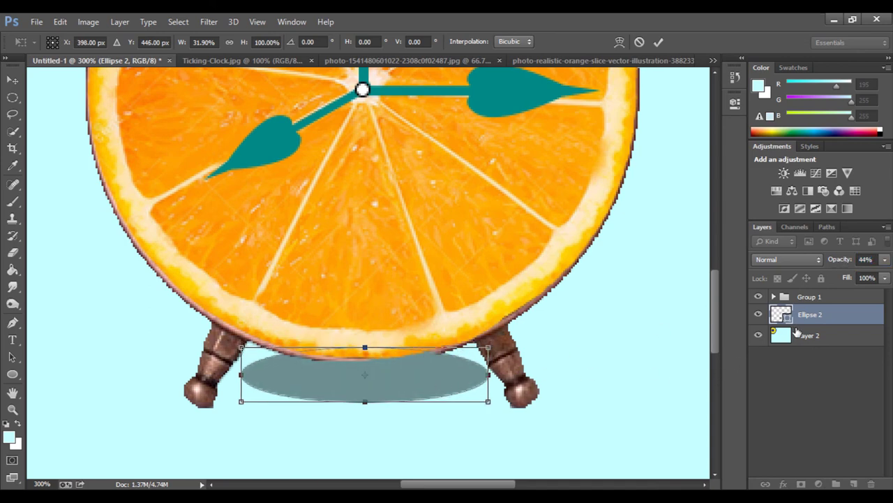
# Commit the shadow transform and return the view to 100% zoom
pyautogui.press('Return')
pyautogui.hotkey('ctrl', '-')
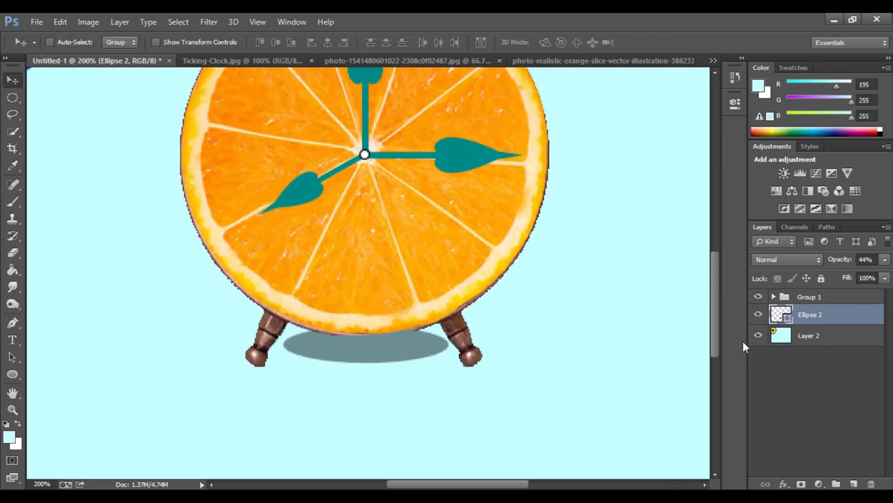
pyautogui.hotkey('ctrl', '-')
pyautogui.hotkey('ctrl', '-')
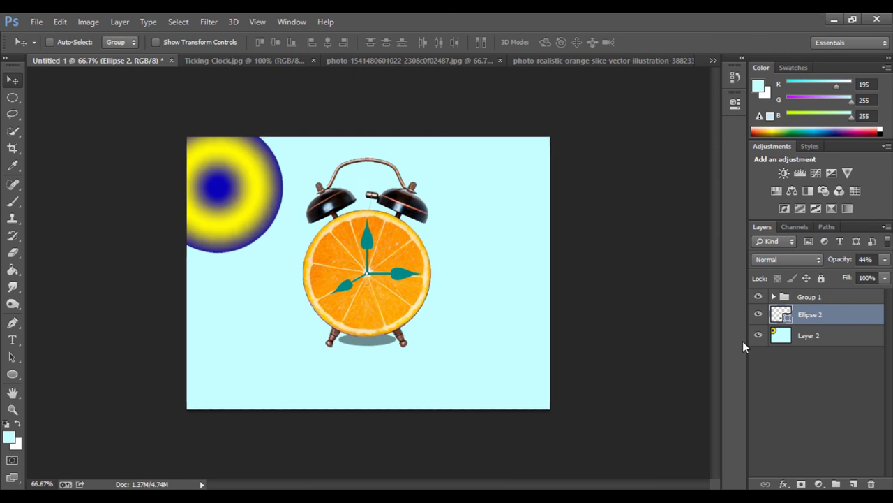
pyautogui.hotkey('ctrl', '+')
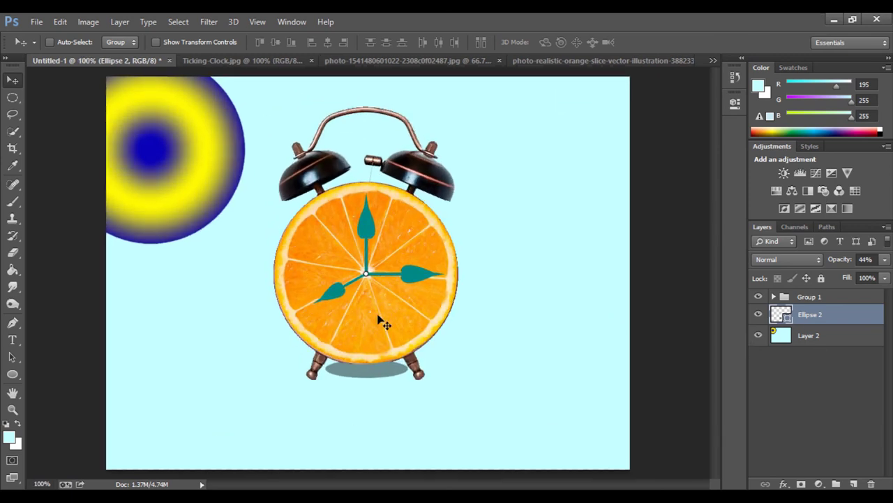